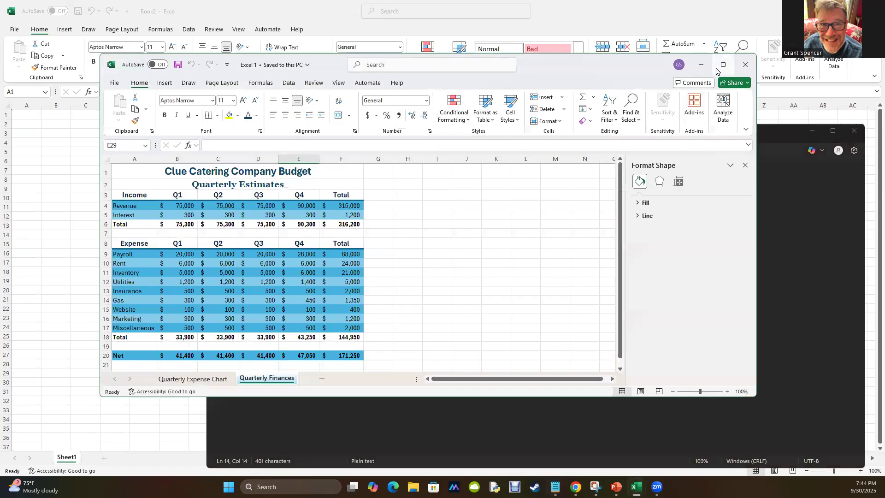
# Review the finished workbook's Quarterly Finances and Quarterly Expense Chart sheets alongside the Clue Catering Company Budget notes in Notepad.
pyautogui.click(710, 64)
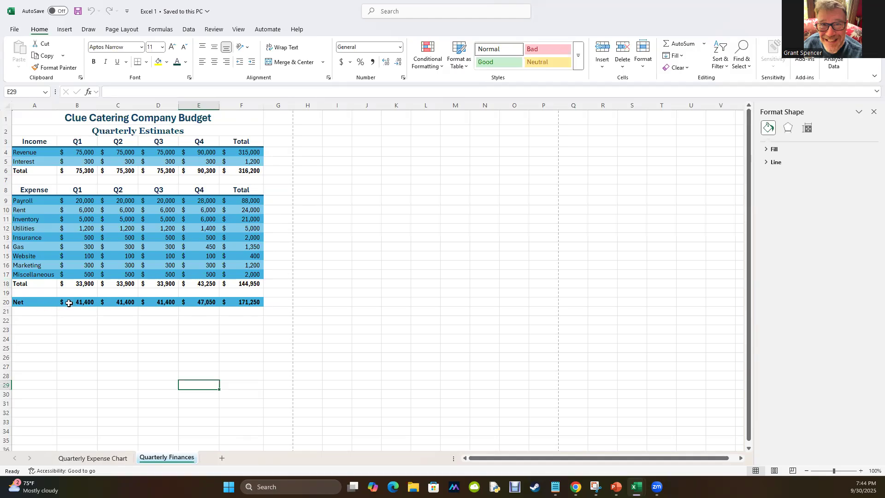
pyautogui.click(555, 487)
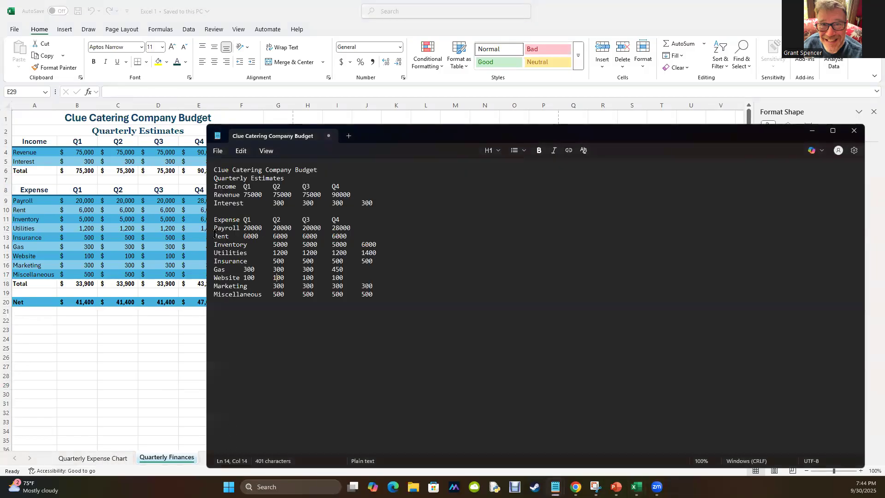
pyautogui.doubleClick(227, 221)
pyautogui.click(244, 227)
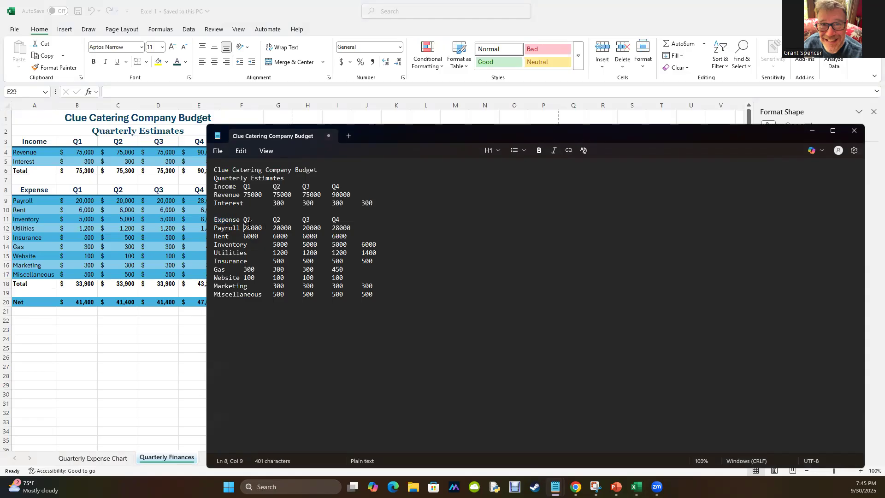
pyautogui.doubleClick(249, 226)
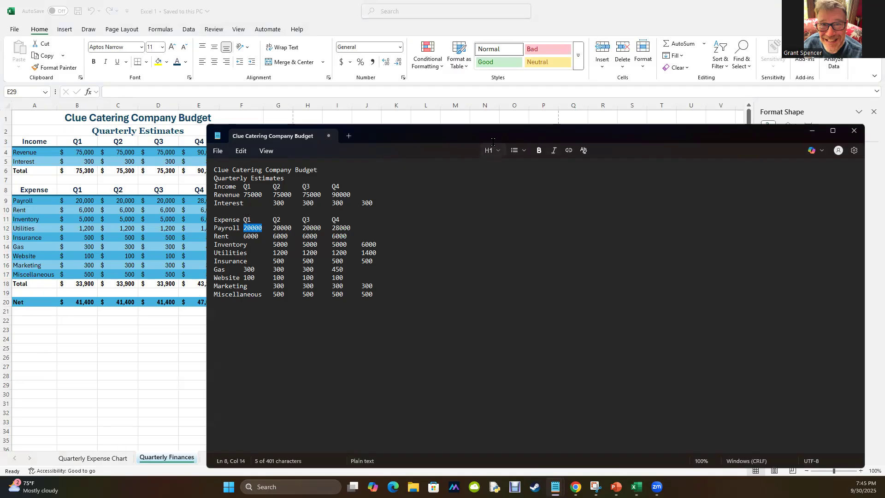
pyautogui.click(810, 131)
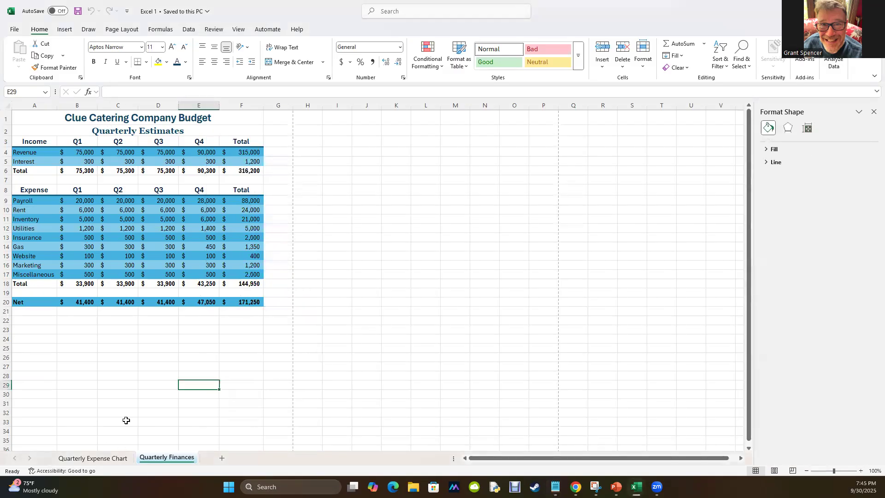
pyautogui.click(77, 459)
pyautogui.click(157, 461)
# Copy the title lines "Clue Catering Company Budget" and "Quarterly Estimates" from the Notepad notes into A1:A2 of a blank Excel workbook.
pyautogui.hotkey('ctrl', 'n')
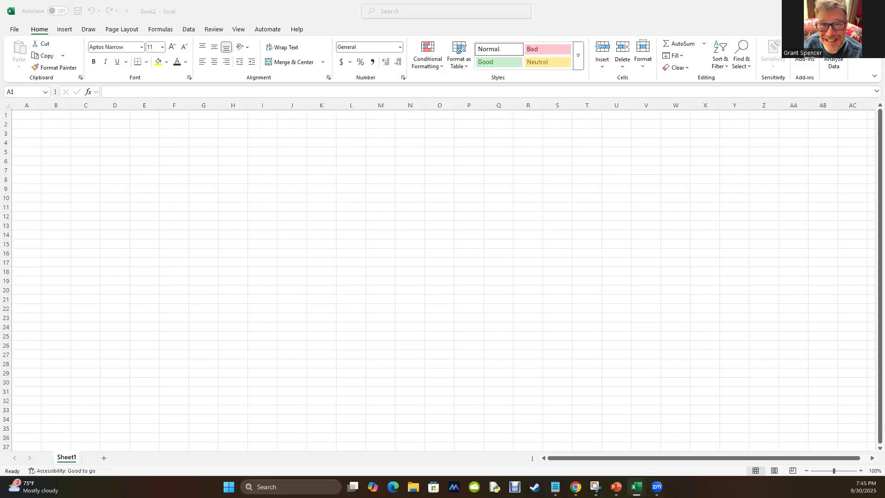
pyautogui.hotkey('alt', 'Tab')
pyautogui.click(323, 234)
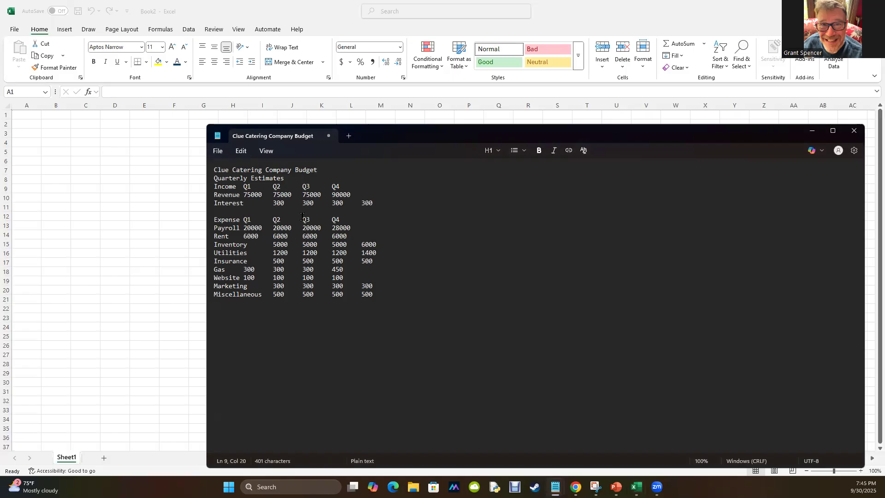
pyautogui.moveTo(452, 129); pyautogui.dragTo(452, 133)
pyautogui.hotkey('alt', 'Tab')
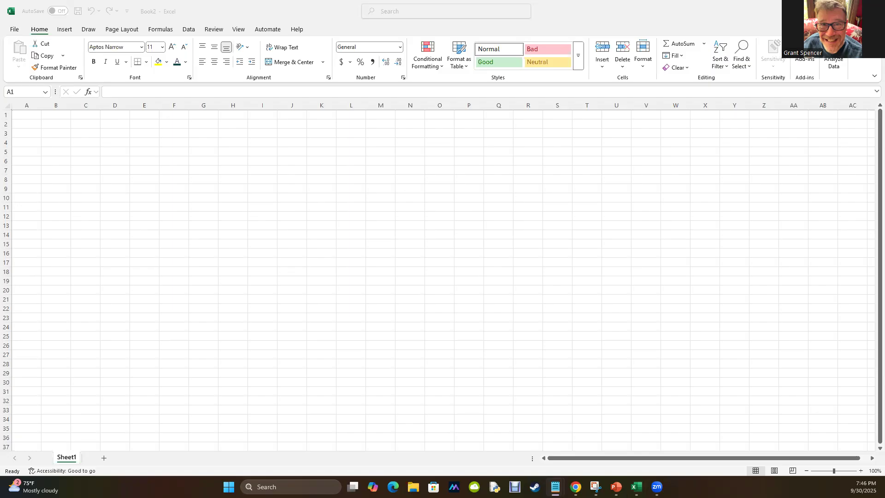
pyautogui.click(26, 115)
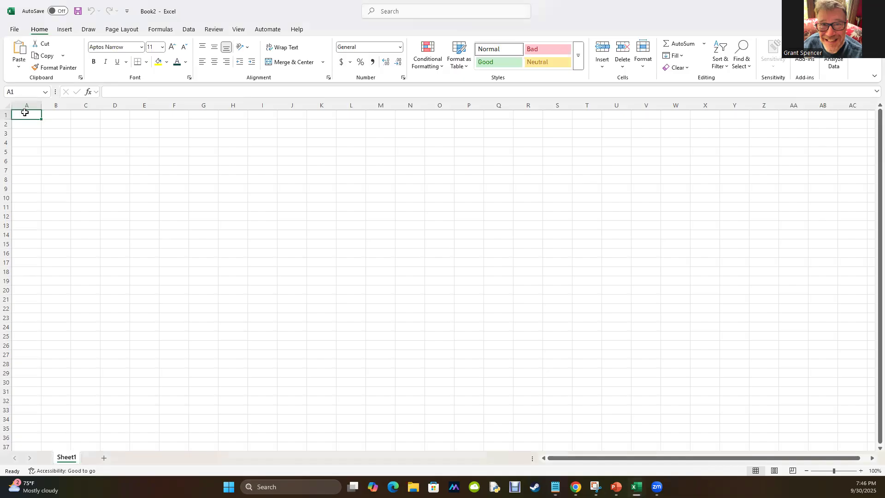
pyautogui.write('Clue Catering Company Budget Quarterly Estimates')
# Copy the Income header row with Q1 to Q4 from the Notepad notes into row 4 of the Excel sheet, starting at A4.
pyautogui.click(26, 142)
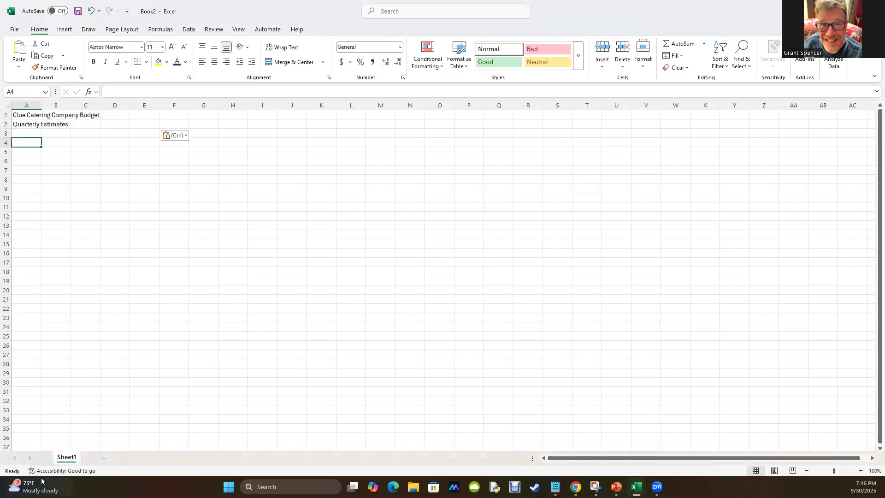
pyautogui.hotkey('alt', 'Tab')
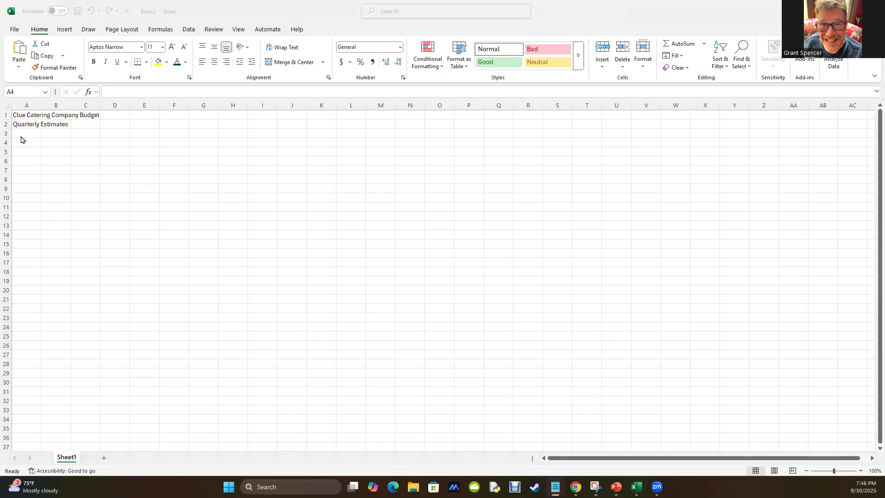
pyautogui.click(26, 145)
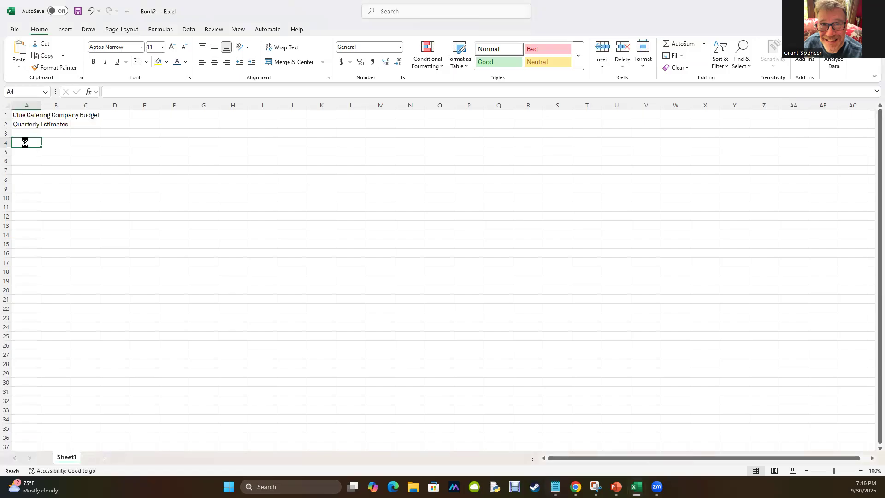
pyautogui.write('Income\tQ1\tQ2\tQ3\tQ4')
pyautogui.click(24, 140)
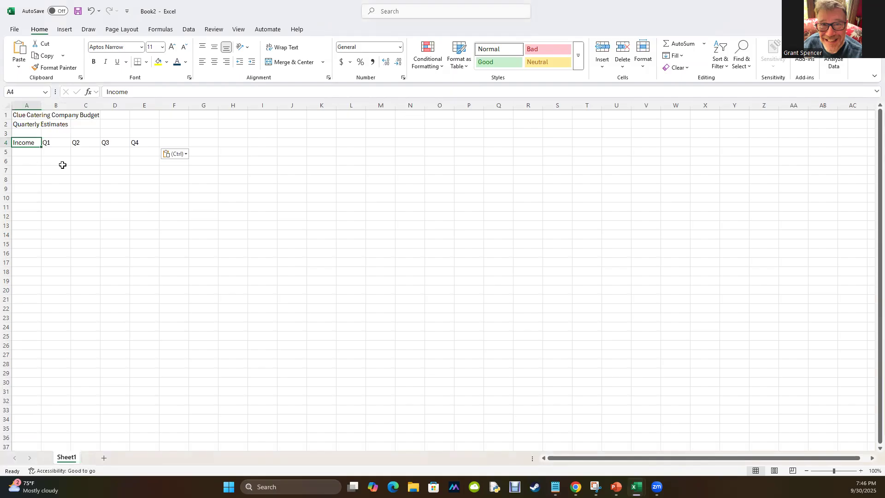
# Enter the heading "Expense" in cell A9.
pyautogui.press('Right')
pyautogui.press('Right')
pyautogui.press('Down')
pyautogui.press('Down')
pyautogui.press('Down')
pyautogui.press('Up')
pyautogui.press('Up')
pyautogui.press('Up')
pyautogui.press('Down')
pyautogui.press('Down')
pyautogui.press('Down')
pyautogui.press('Down')
pyautogui.press('Down')
pyautogui.press('Left')
pyautogui.press('Left')
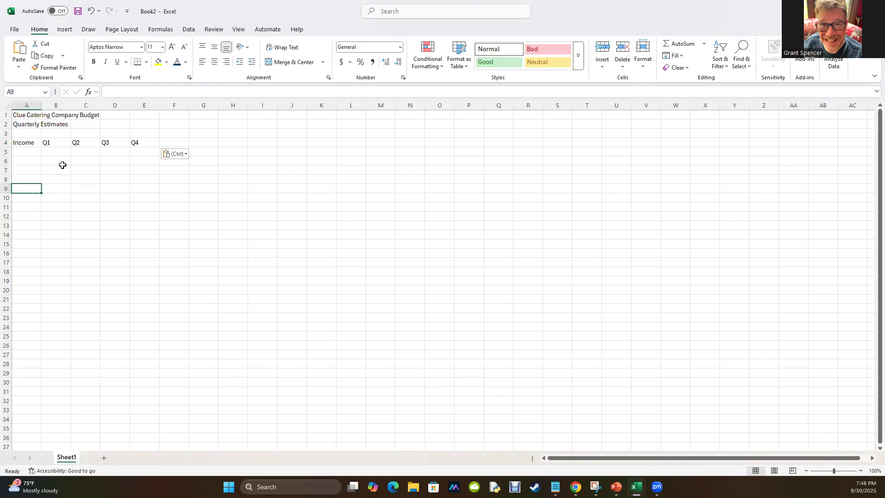
pyautogui.write('Expense')
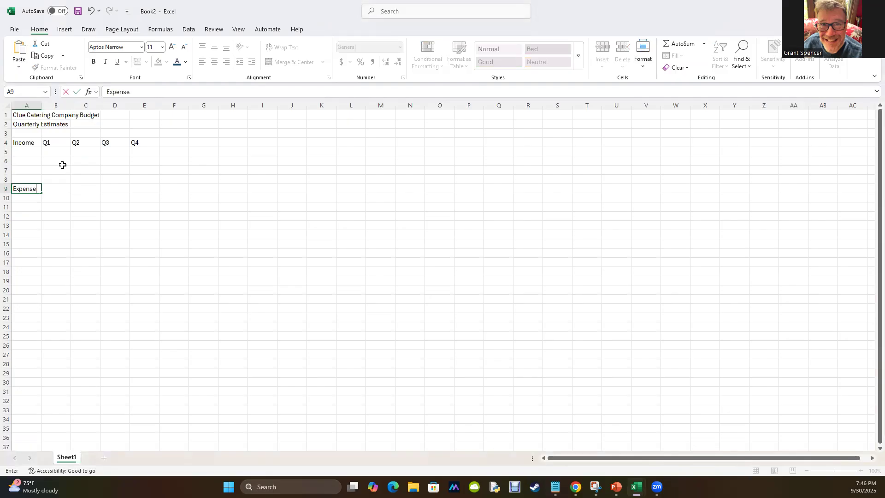
pyautogui.press('Tab')
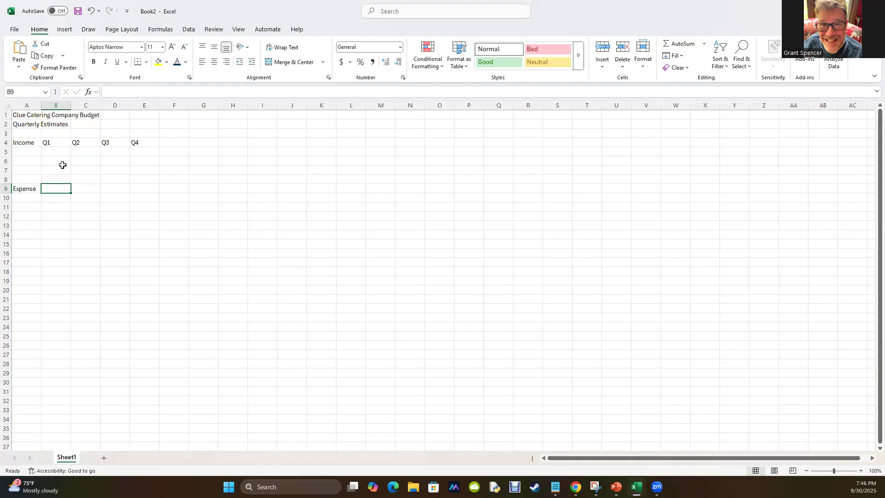
pyautogui.write('Q1')
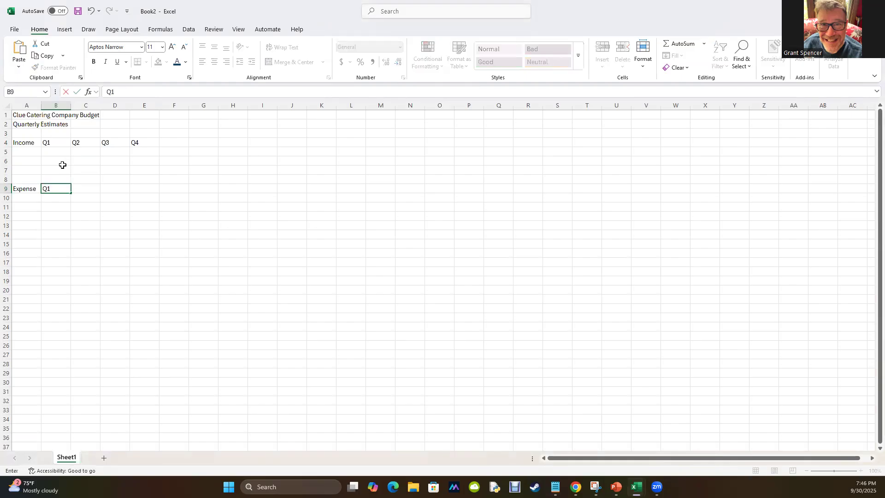
pyautogui.press('BackSpace')
pyautogui.press('BackSpace')
# Copy the Q1 to Q4 headings from B4:E4 into the Expense header row, starting at B9.
pyautogui.moveTo(50, 142); pyautogui.dragTo(146, 143)
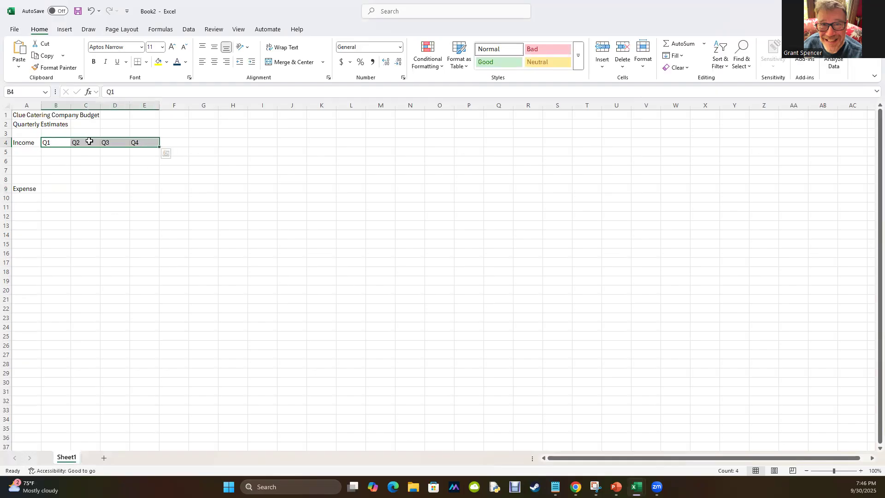
pyautogui.hotkey('ctrl', 'c')
pyautogui.click(53, 189)
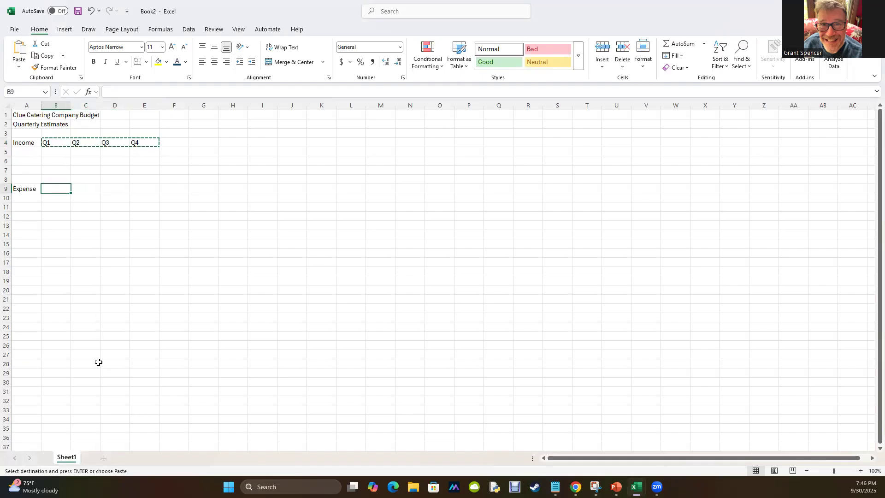
pyautogui.hotkey('ctrl', 'v')
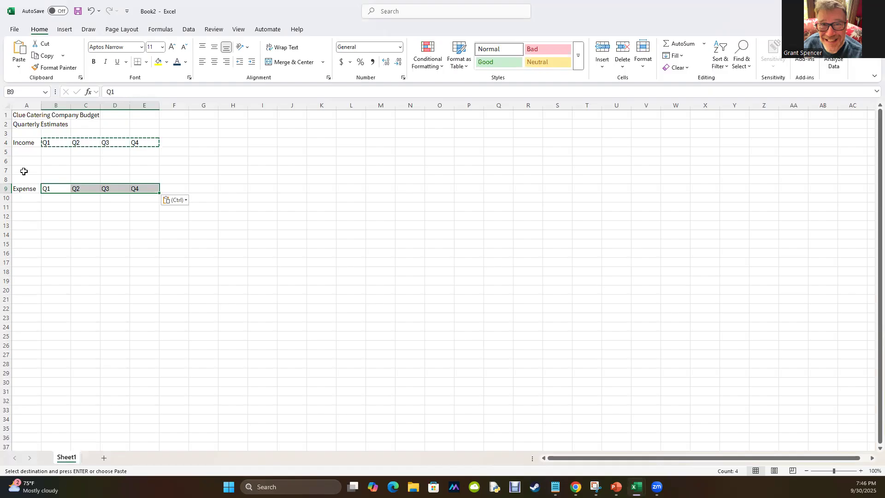
# Enter the income labels "Revenue" in A5 and "Interest" in A6.
pyautogui.click(26, 154)
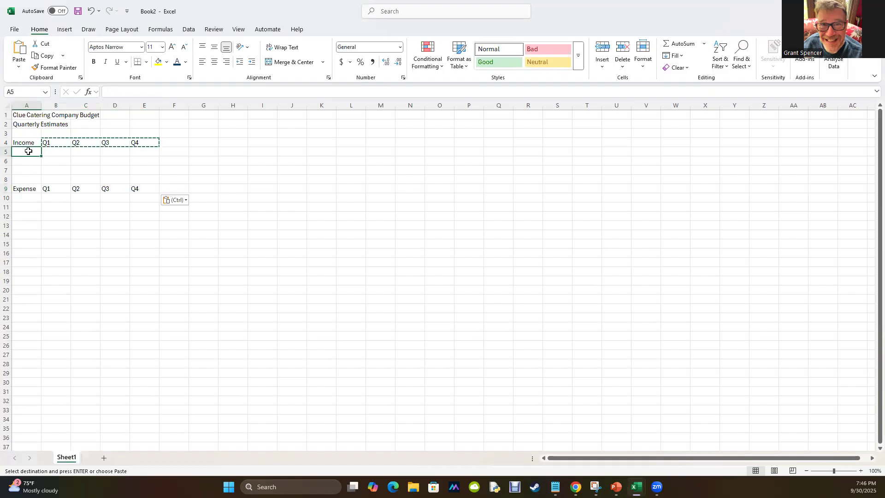
pyautogui.write('r')
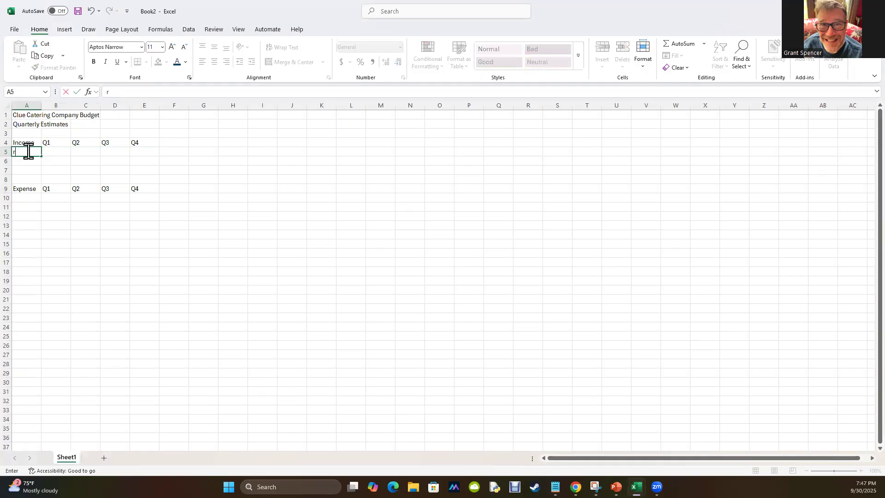
pyautogui.write('evenue')
pyautogui.press('Return')
pyautogui.write('Interest')
pyautogui.press('Return')
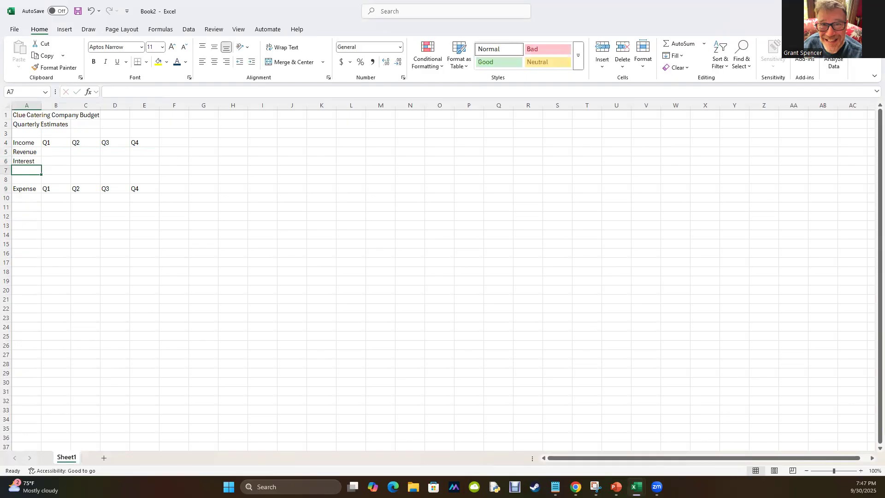
# Enter the expense labels Payroll, Rent, Inventory and Utilities in A10 through A13.
pyautogui.click(29, 201)
pyautogui.write('P')
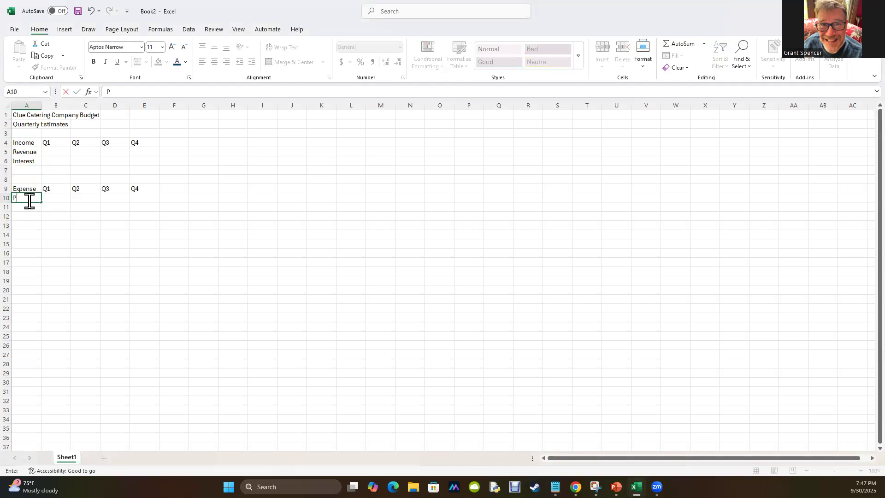
pyautogui.write('ayroll')
pyautogui.press('Return')
pyautogui.write('Rent')
pyautogui.press('Return')
pyautogui.write('Inventory')
pyautogui.press('Return')
pyautogui.write('Utilities')
pyautogui.press('Return')
# Enter the expense labels Insurance, Gas, Website, Marketing and Miscellaneous in A14 through A18.
pyautogui.write('Insurance')
pyautogui.press('Return')
pyautogui.write('Gas')
pyautogui.press('Return')
pyautogui.write('Website')
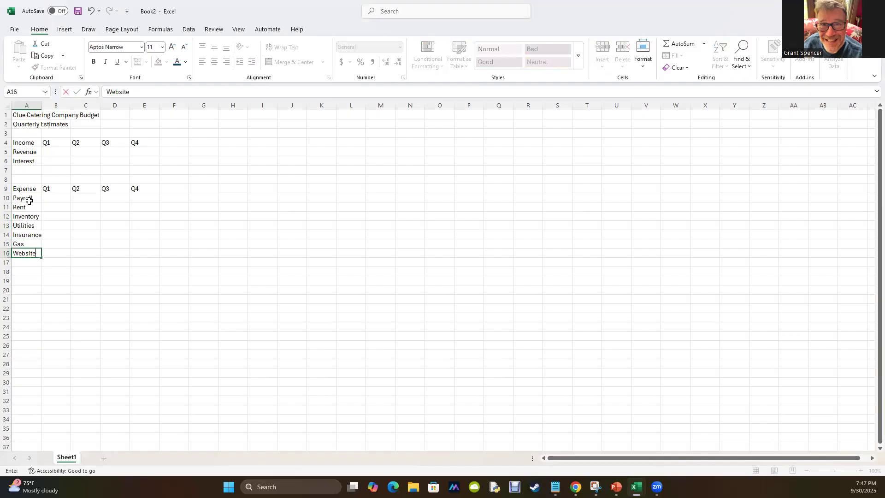
pyautogui.press('Return')
pyautogui.write('Marketing')
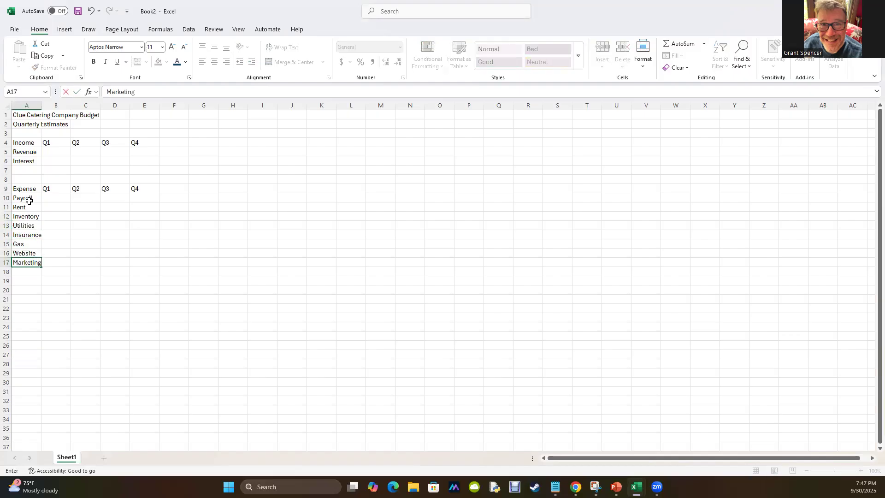
pyautogui.press('Return')
pyautogui.write('Mis')
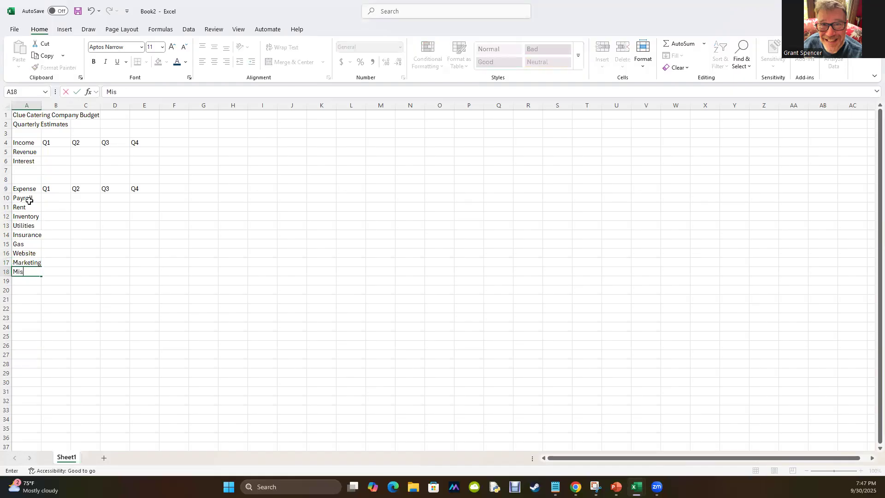
pyautogui.write('cellaneous')
pyautogui.press('Return')
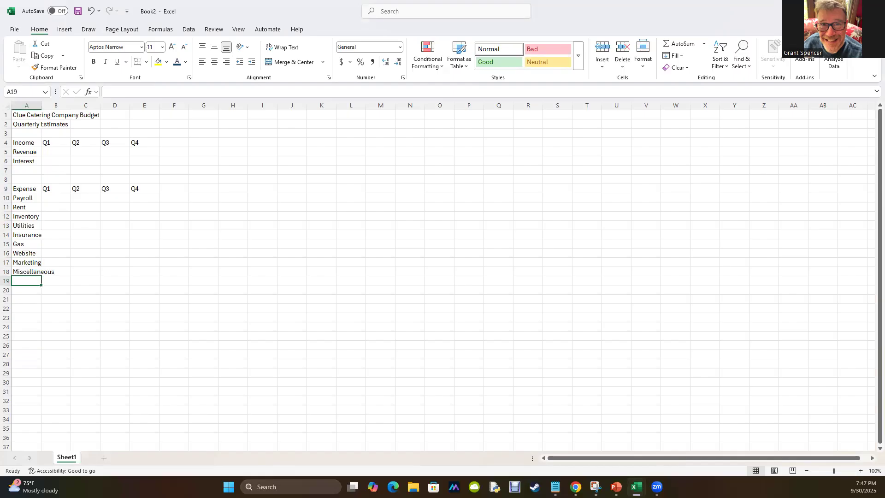
# Copy the quarterly revenue amounts 75000, 75000, 75000 and 90000 from the Notepad notes into B5:E5 in Excel.
pyautogui.hotkey('alt', 'Tab')
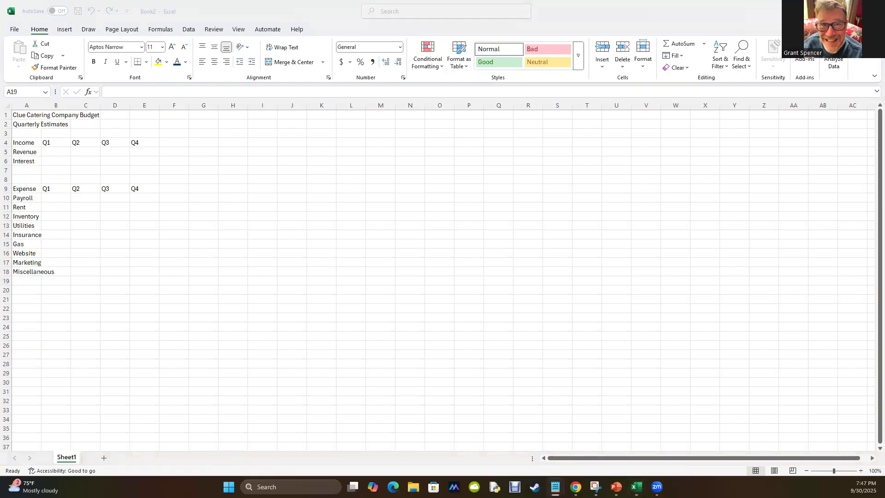
pyautogui.click(59, 153)
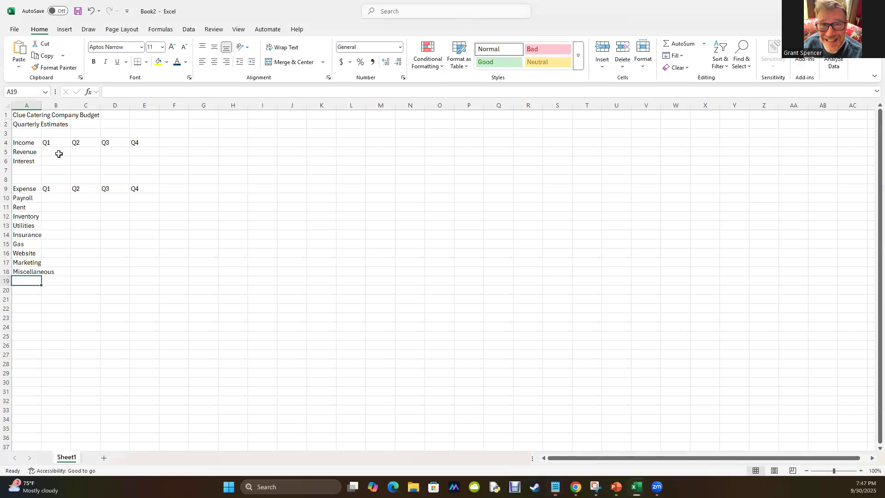
pyautogui.hotkey('ctrl', 'v')
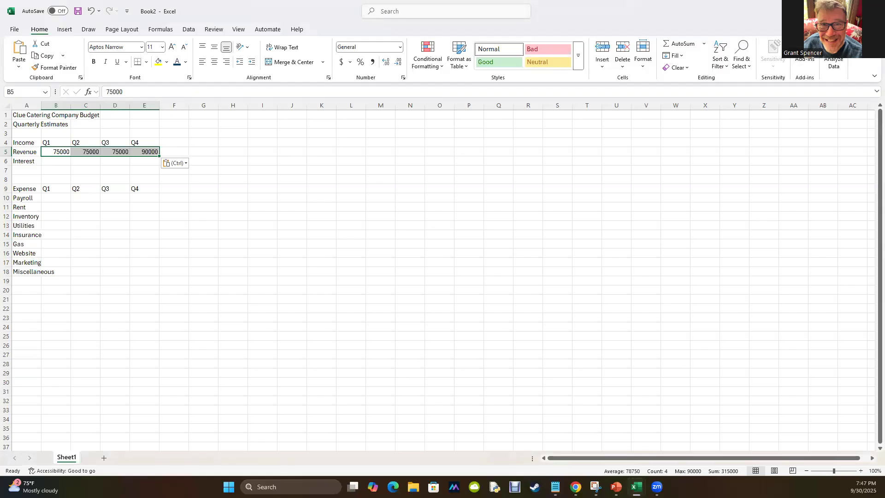
# Copy the quarterly interest amounts, 300 for each quarter, from the Notepad notes into B6:E6 in Excel.
pyautogui.hotkey('alt', 'Tab')
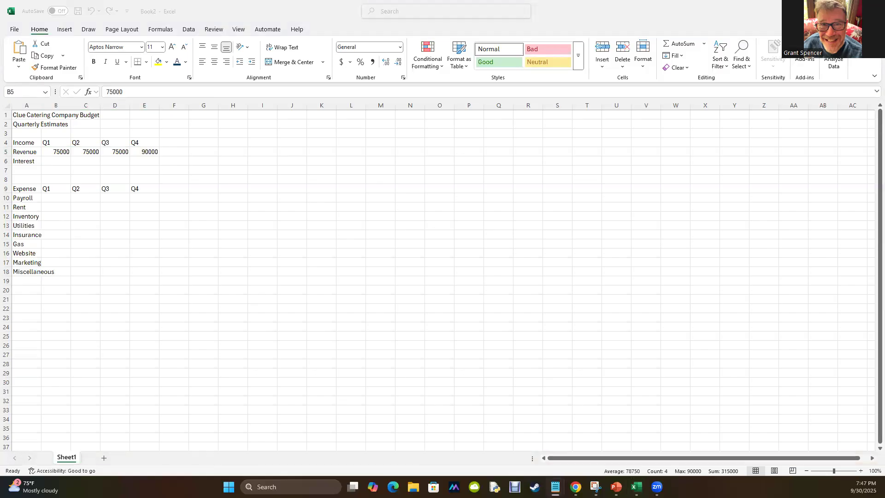
pyautogui.hotkey('alt', 'Tab')
pyautogui.click(65, 163)
pyautogui.hotkey('ctrl', 'v')
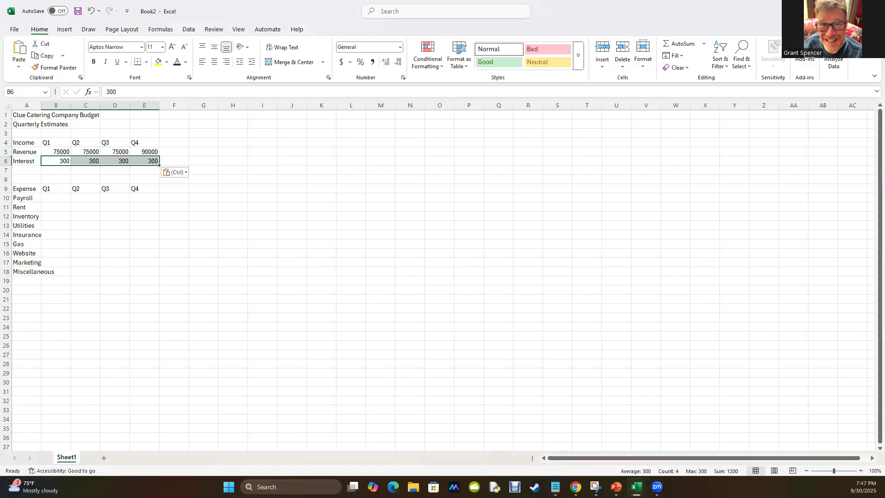
# Copy the quarterly payroll amounts 20000, 20000, 20000 and 28000 from the Notepad notes into B10:E10 in Excel.
pyautogui.hotkey('alt', 'Tab')
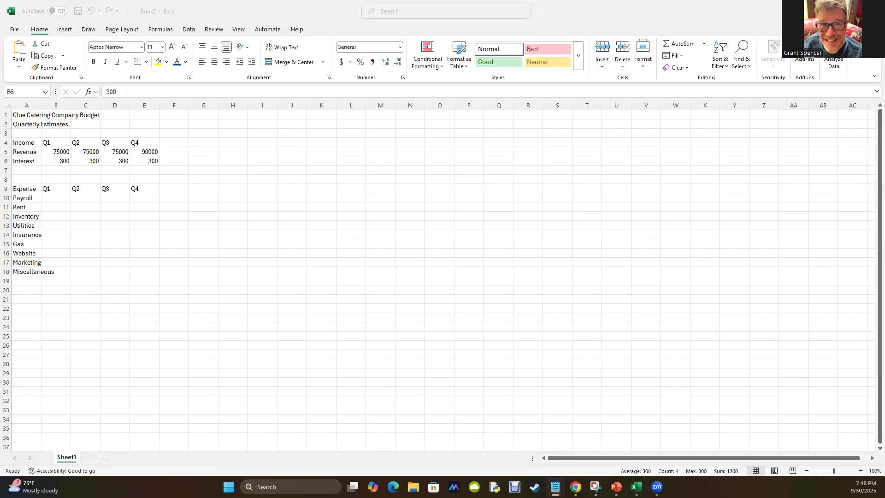
pyautogui.hotkey('alt', 'Tab')
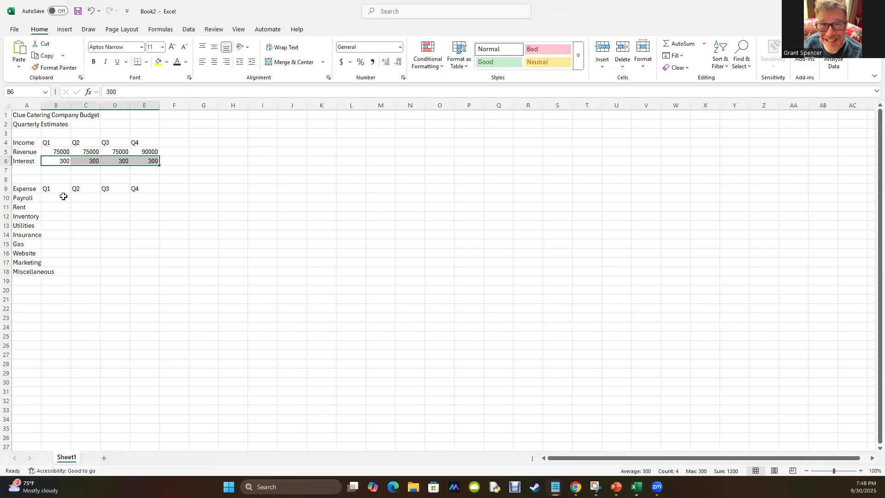
pyautogui.click(63, 198)
pyautogui.hotkey('ctrl', 'v')
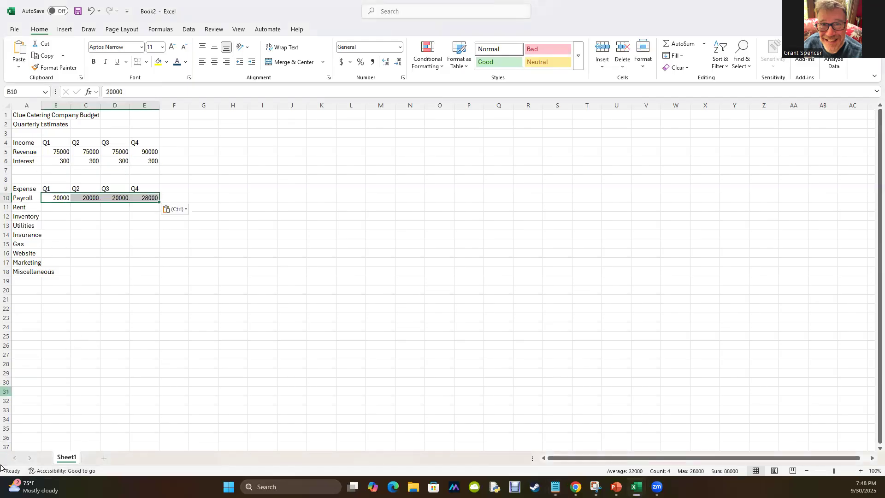
# Copy the rent amount 6000 from the Notepad notes into B11 in Excel and repeat it across C11:E11.
pyautogui.hotkey('alt', 'Tab')
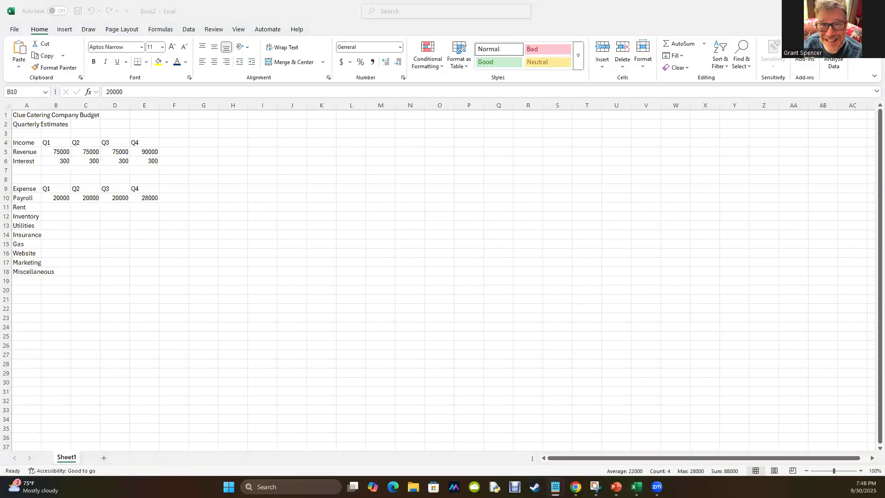
pyautogui.hotkey('alt', 'Tab')
pyautogui.click(64, 215)
pyautogui.click(62, 206)
pyautogui.write('6000')
pyautogui.click(59, 217)
pyautogui.click(61, 206)
pyautogui.hotkey('ctrl', 'c')
pyautogui.moveTo(84, 207); pyautogui.dragTo(152, 208)
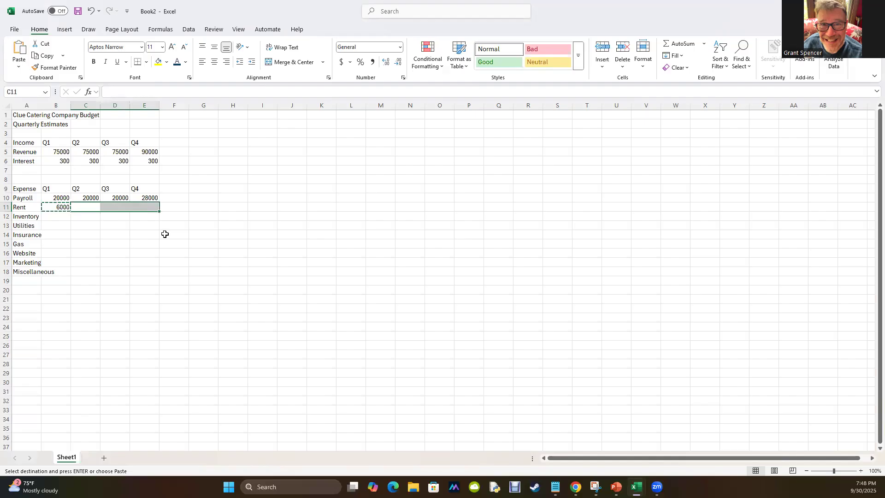
pyautogui.hotkey('ctrl', 'v')
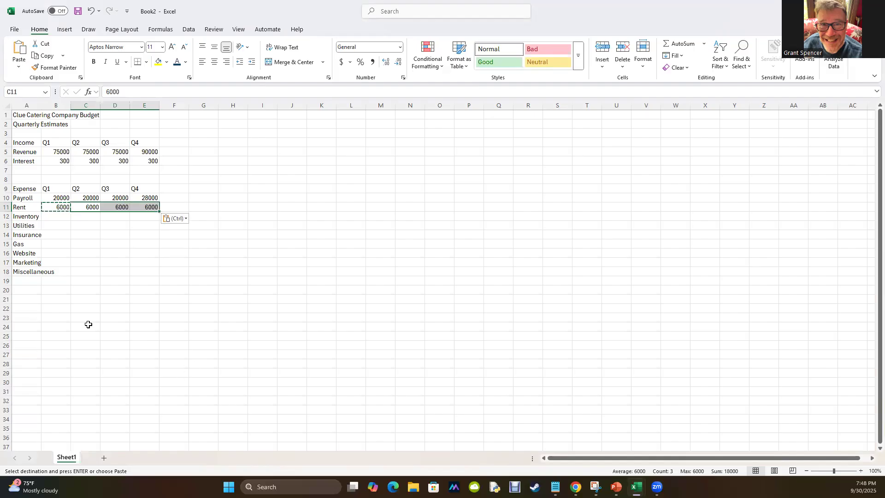
# Enter 5000 as the Q1 inventory expense in B12 and copy it to C12:D12.
pyautogui.click(61, 215)
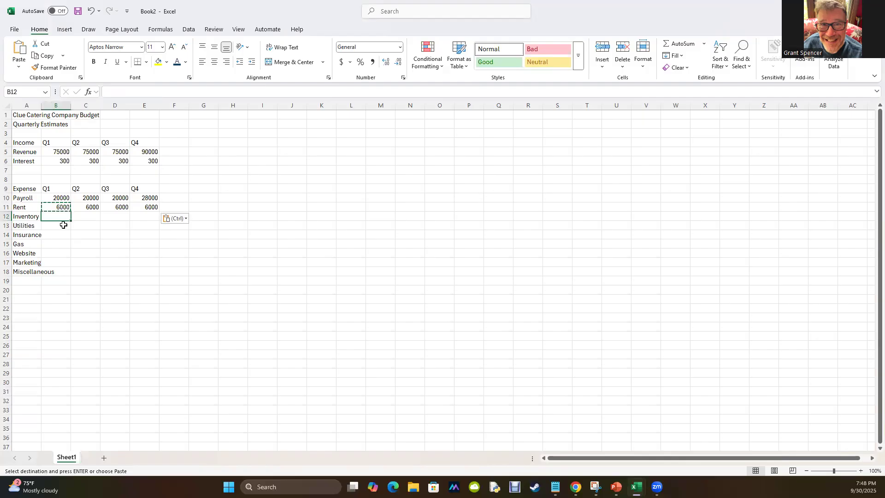
pyautogui.write('5000')
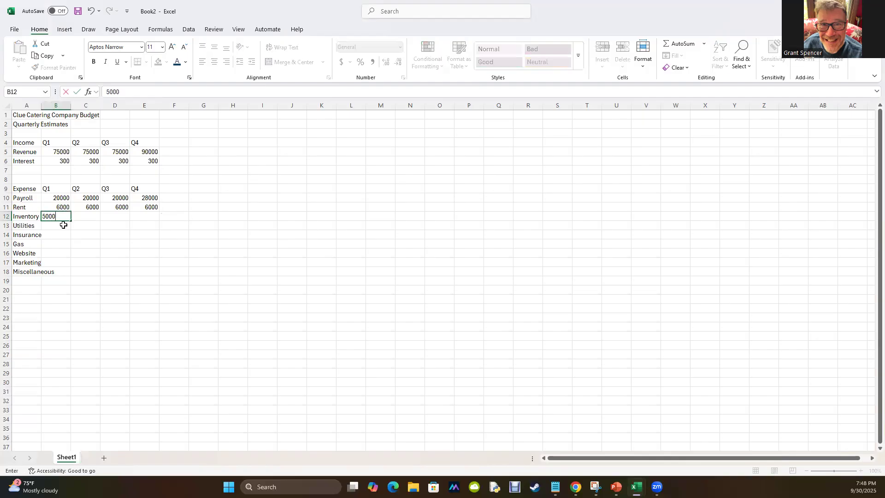
pyautogui.press('Return')
pyautogui.click(65, 216)
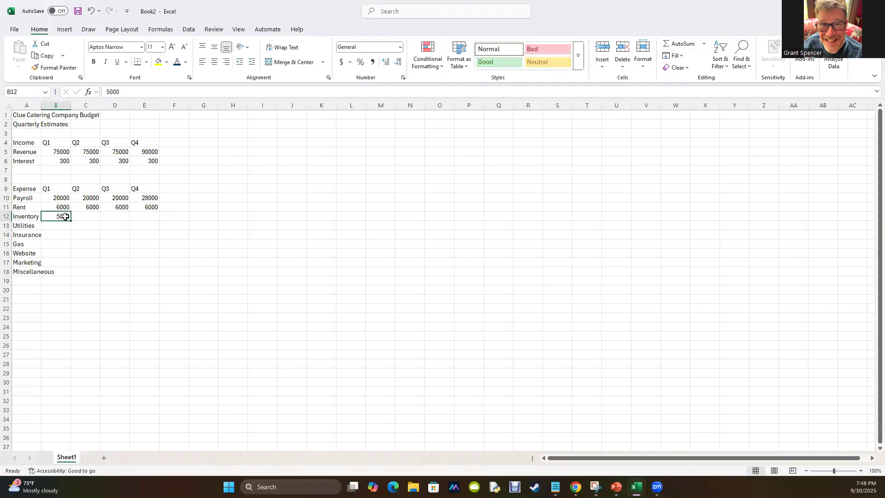
pyautogui.hotkey('ctrl', 'c')
pyautogui.moveTo(81, 216); pyautogui.dragTo(118, 214)
pyautogui.hotkey('ctrl', 'v')
# Copy the Q4 rent value 6000 from E11 into E12 as the Q4 inventory expense.
pyautogui.click(143, 208)
pyautogui.hotkey('ctrl', 'c')
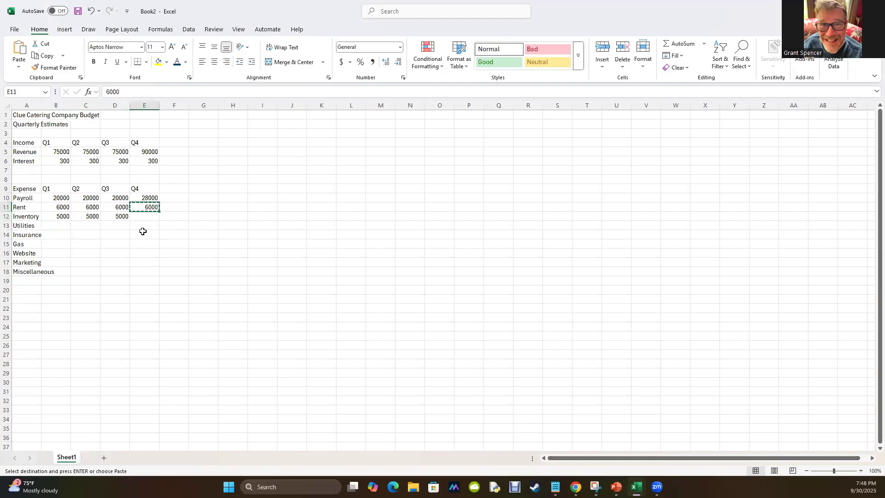
pyautogui.click(143, 215)
pyautogui.hotkey('ctrl', 'v')
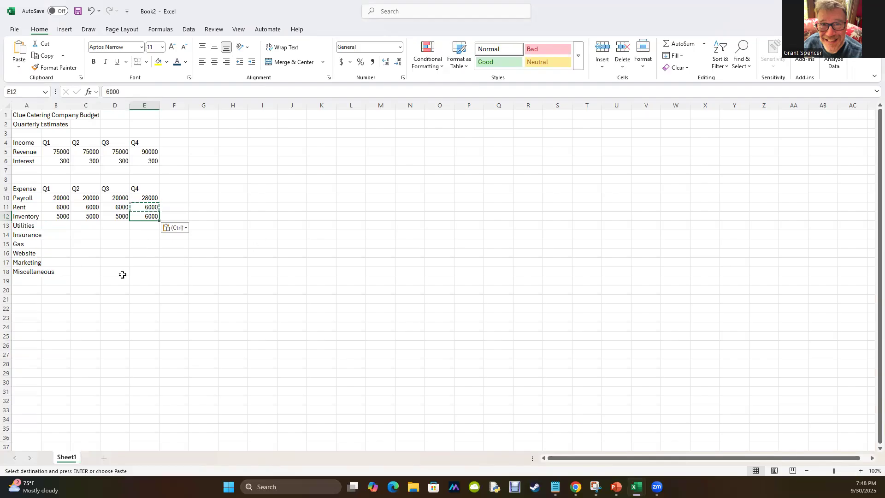
# Enter 1200 as the Q1 utilities expense in B13 and copy it to C13:D13.
pyautogui.click(65, 228)
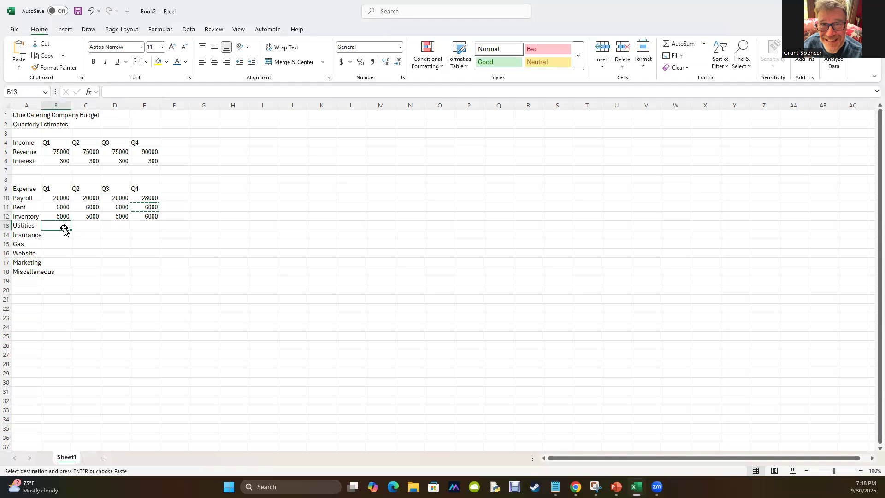
pyautogui.write('1200')
pyautogui.press('Right')
pyautogui.press('Left')
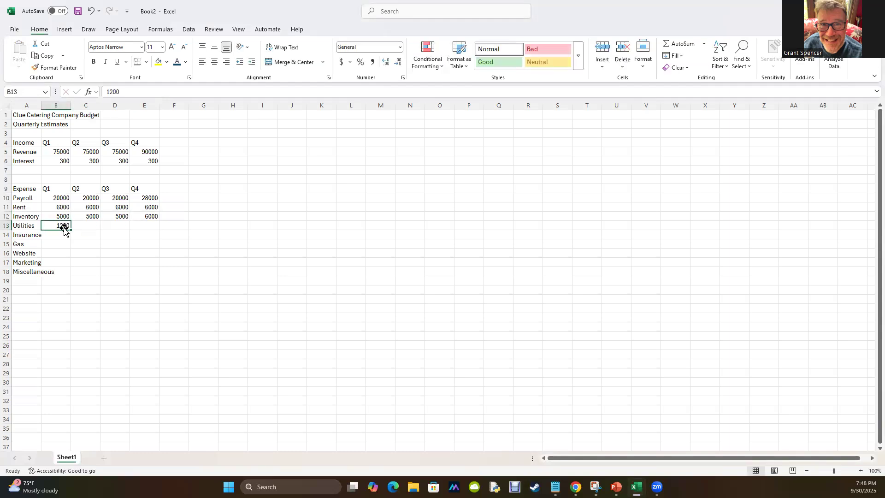
pyautogui.hotkey('ctrl', 'c')
pyautogui.press('Right')
pyautogui.hotkey('shift', 'Right')
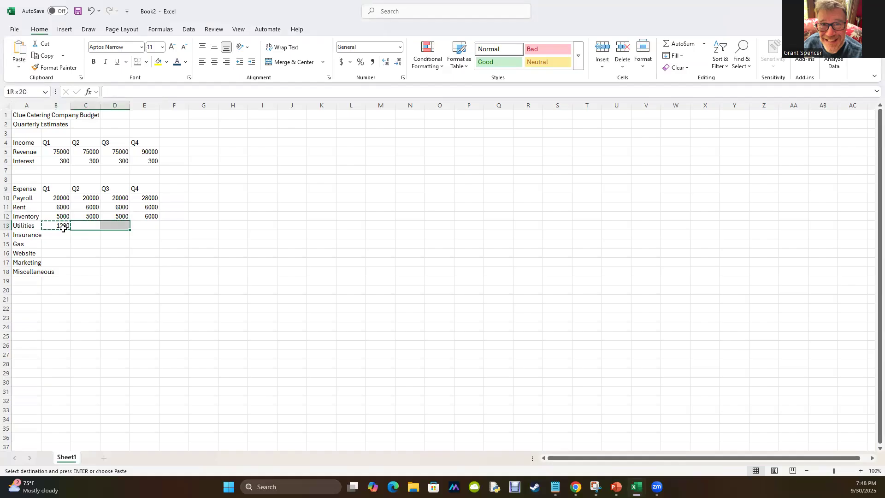
pyautogui.hotkey('ctrl', 'v')
# Enter 1400 as the Q4 utilities expense in E13.
pyautogui.press('Right')
pyautogui.press('Right')
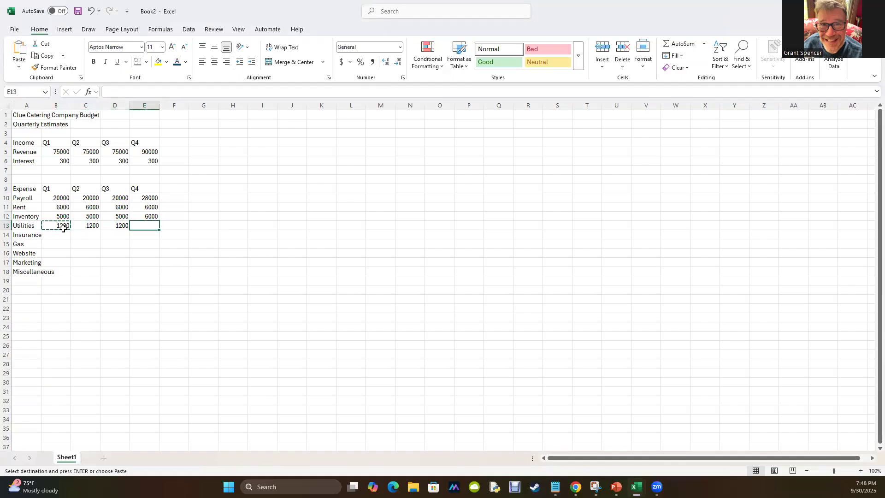
pyautogui.write('1400')
pyautogui.press('Return')
# Enter 500 as the Q1 insurance expense in B14.
pyautogui.click(65, 233)
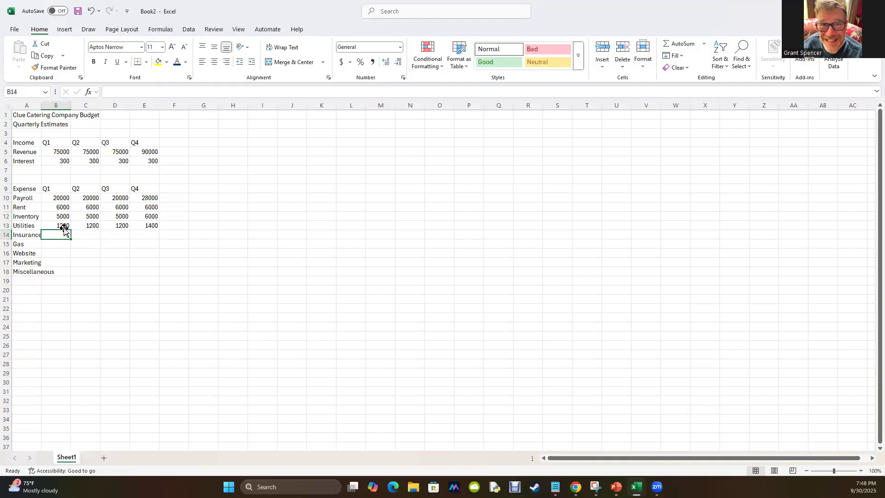
pyautogui.press('Up')
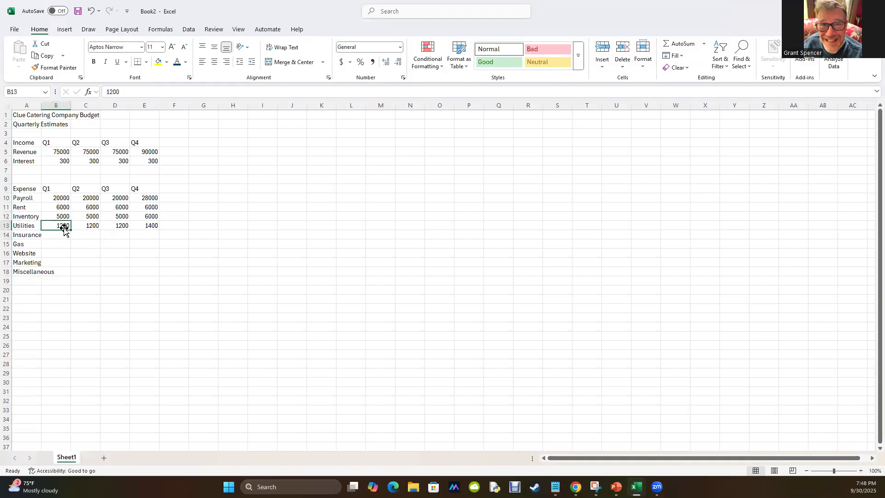
pyautogui.press('Down')
pyautogui.write('5')
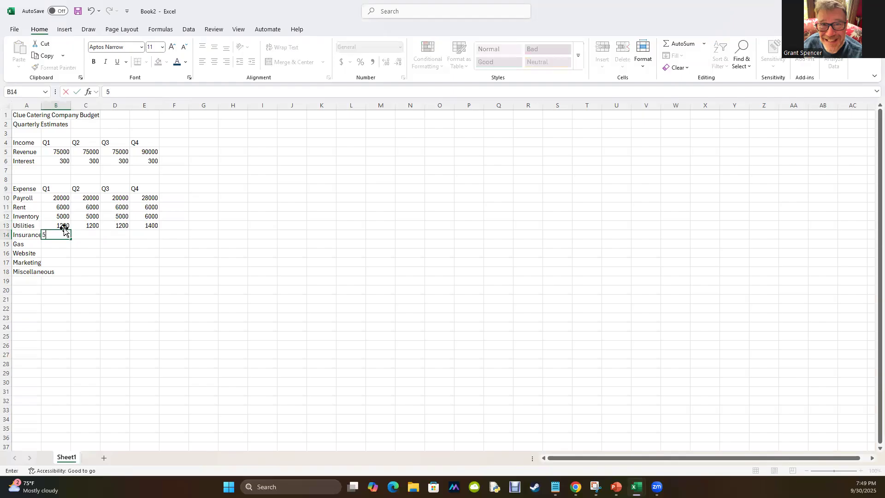
pyautogui.press('Return')
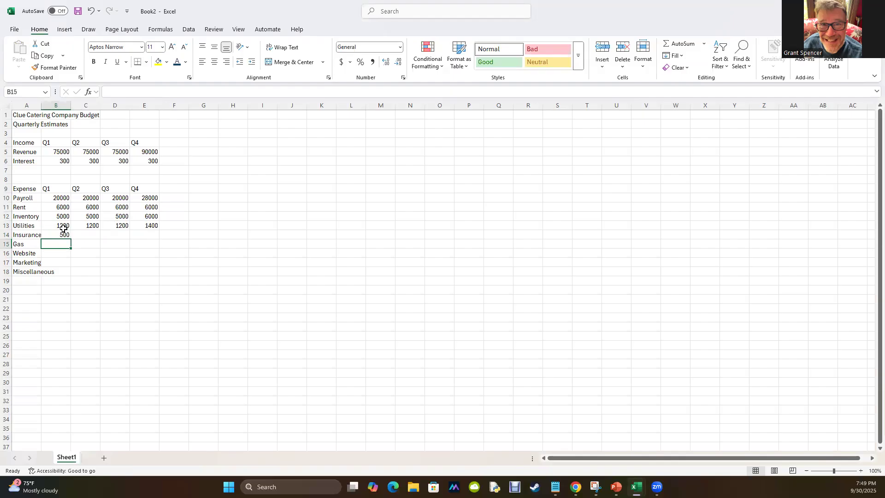
# Enter the gas expenses: 300 for Q1 in B15 and 450 for Q4 in E15.
pyautogui.write('300')
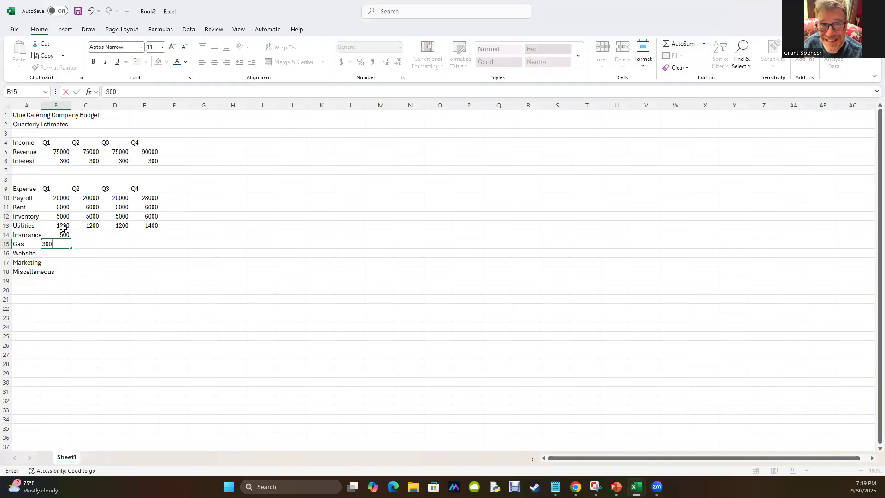
pyautogui.press('Tab')
pyautogui.press('Tab')
pyautogui.press('Tab')
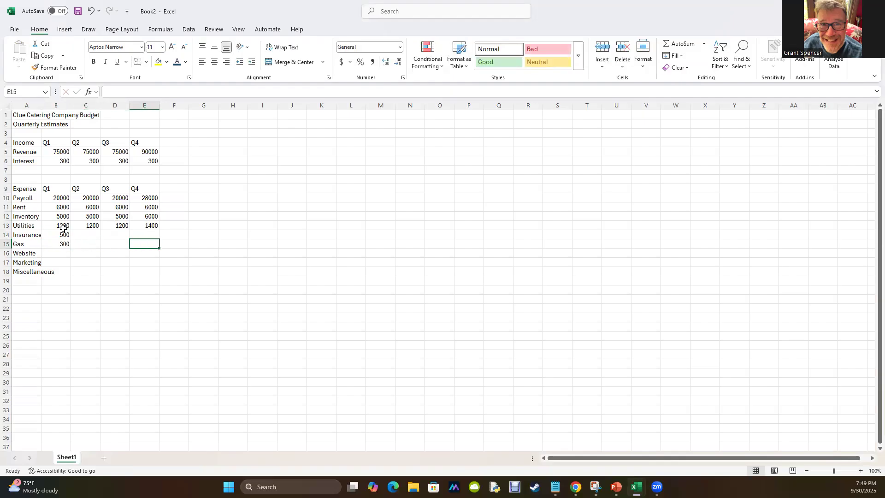
pyautogui.write('450')
pyautogui.press('Return')
# Enter the Q1 amounts 100 for Website, 300 for Marketing and 500 for Miscellaneous in B16:B18.
pyautogui.press('Left')
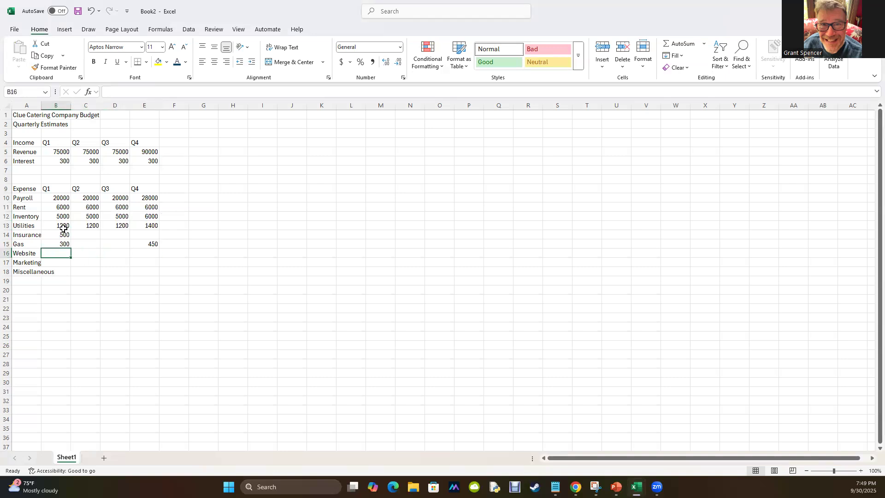
pyautogui.write('100')
pyautogui.press('Return')
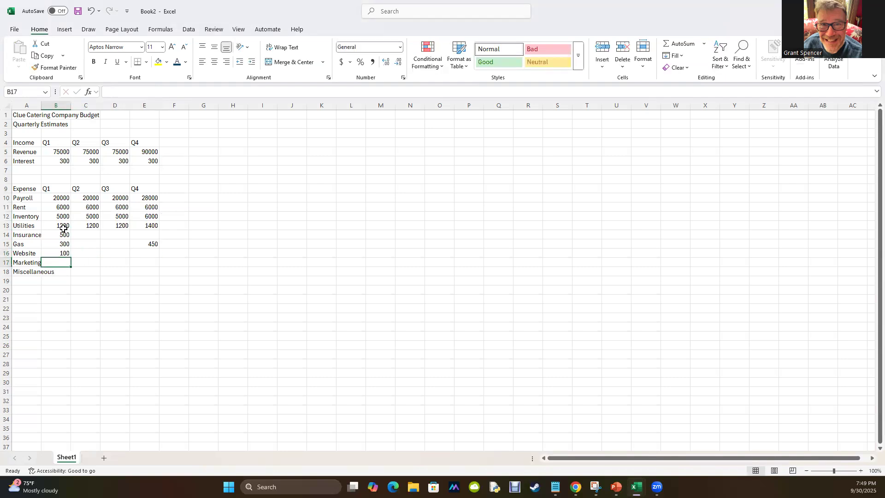
pyautogui.write('300')
pyautogui.press('Return')
pyautogui.write('500')
pyautogui.press('Tab')
# Copy the Q1 miscellaneous amount 500 from B18 across C18:E18.
pyautogui.hotkey('shift', 'Tab')
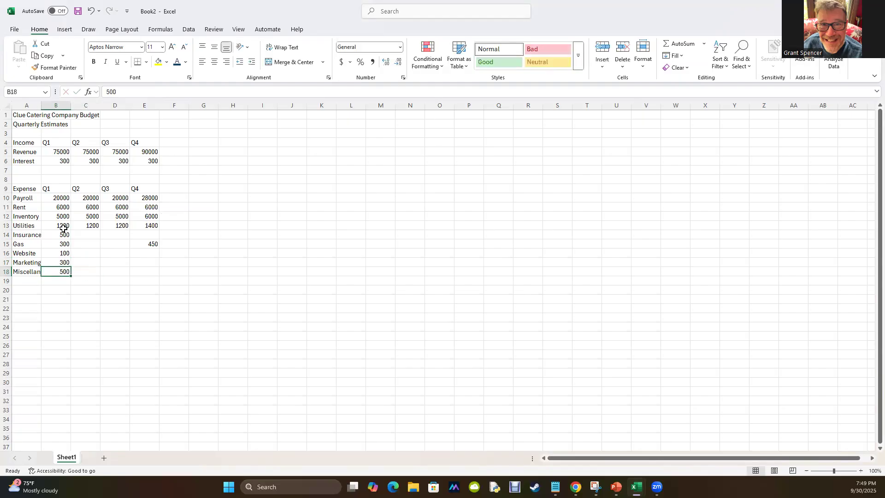
pyautogui.hotkey('ctrl', 'c')
pyautogui.press('Right')
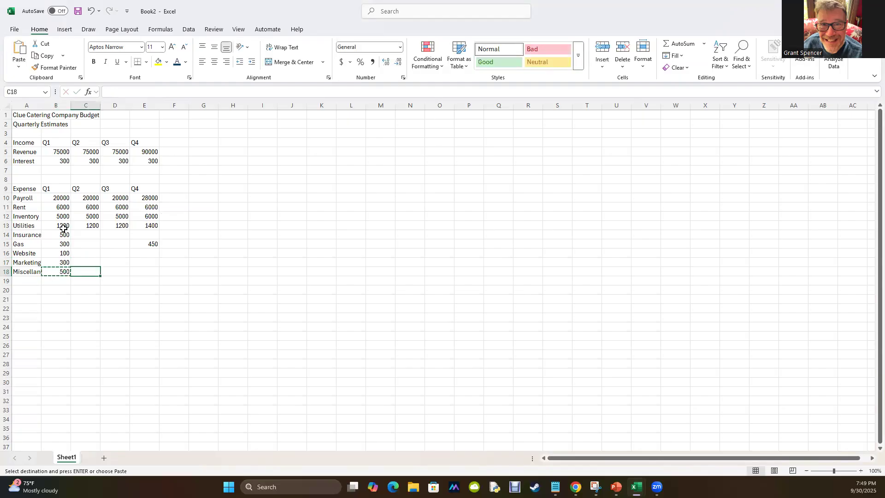
pyautogui.hotkey('shift', 'Right')
pyautogui.hotkey('shift', 'Right')
pyautogui.hotkey('ctrl', 'v')
# Copy the Q1 marketing amount 300 from B17 across C17:E17.
pyautogui.press('Up')
pyautogui.press('Left')
pyautogui.hotkey('ctrl', 'c')
pyautogui.press('Right')
pyautogui.hotkey('shift', 'Right')
pyautogui.hotkey('shift', 'Right')
pyautogui.hotkey('shift', 'Right')
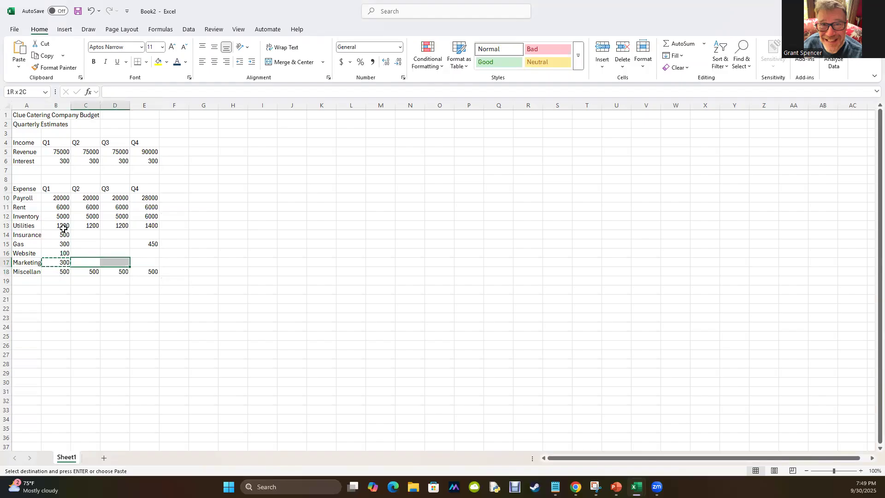
pyautogui.hotkey('shift', 'Left')
pyautogui.hotkey('ctrl', 'v')
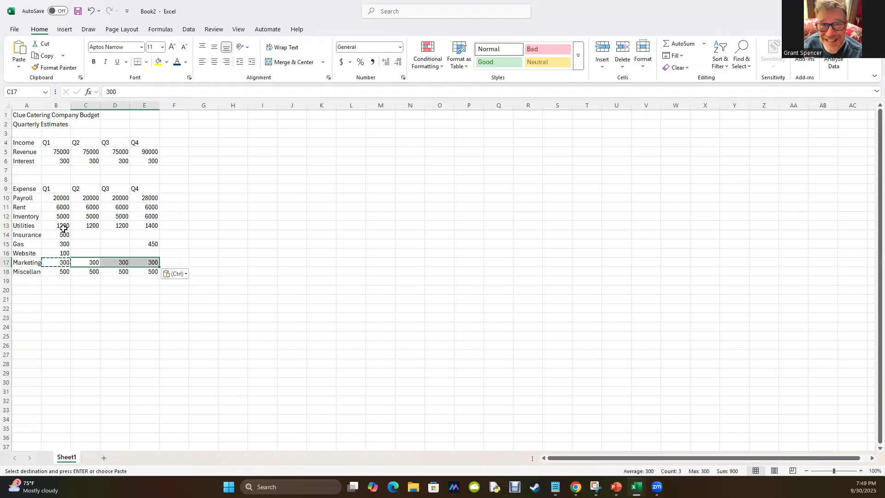
# Copy the Q1 website amount 100 from B16 across C16:E16.
pyautogui.press('Up')
pyautogui.press('Left')
pyautogui.hotkey('ctrl', 'c')
pyautogui.press('Right')
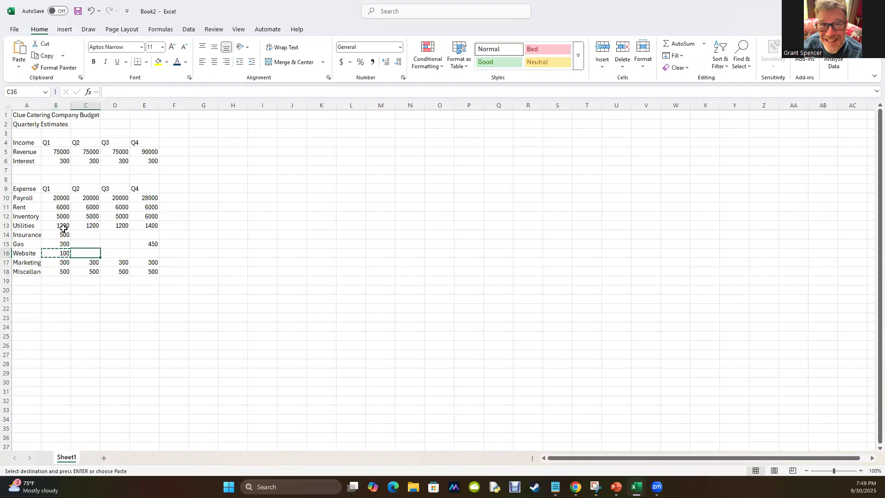
pyautogui.hotkey('shift', 'Right')
pyautogui.hotkey('shift', 'Right')
pyautogui.hotkey('ctrl', 'v')
# Copy the Q1 gas amount 300 from B15 into C15:D15 only.
pyautogui.press('Up')
pyautogui.press('Left')
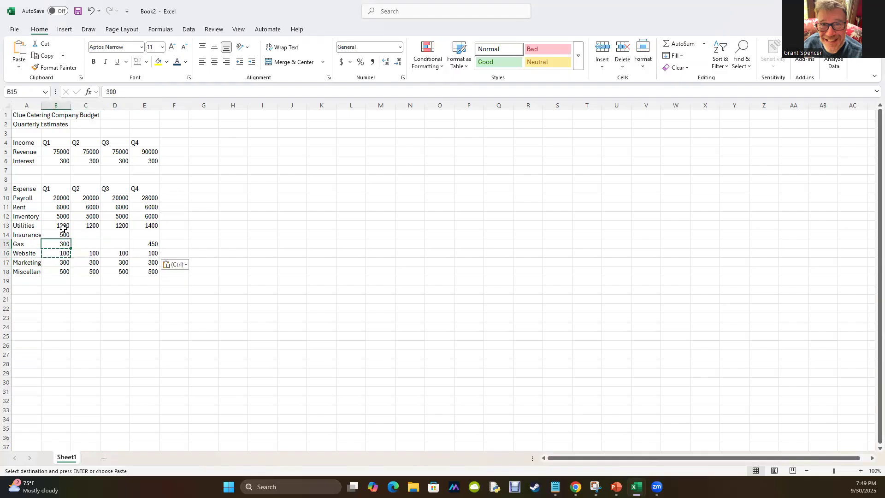
pyautogui.hotkey('ctrl', 'c')
pyautogui.press('Right')
pyautogui.hotkey('shift', 'Right')
pyautogui.hotkey('shift', 'Right')
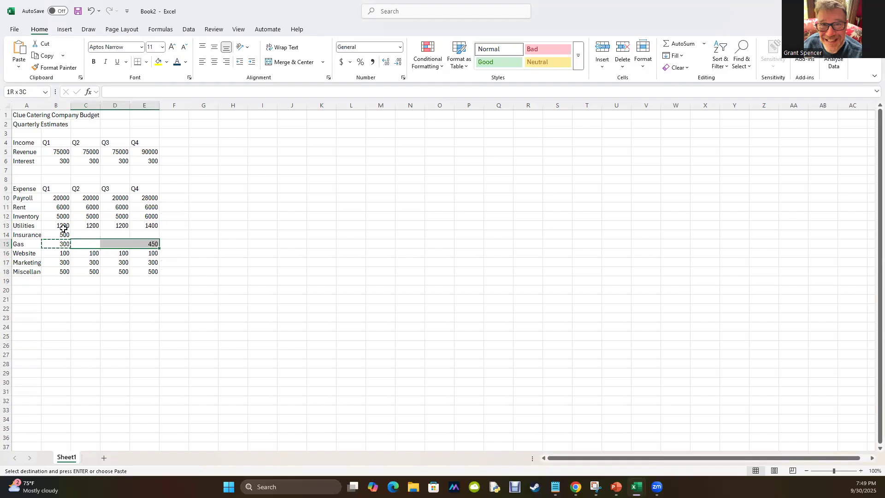
pyautogui.hotkey('shift', 'Left')
pyautogui.hotkey('ctrl', 'v')
# Copy the Q1 insurance amount 500 from B14 across C14:E14.
pyautogui.press('Up')
pyautogui.press('Left')
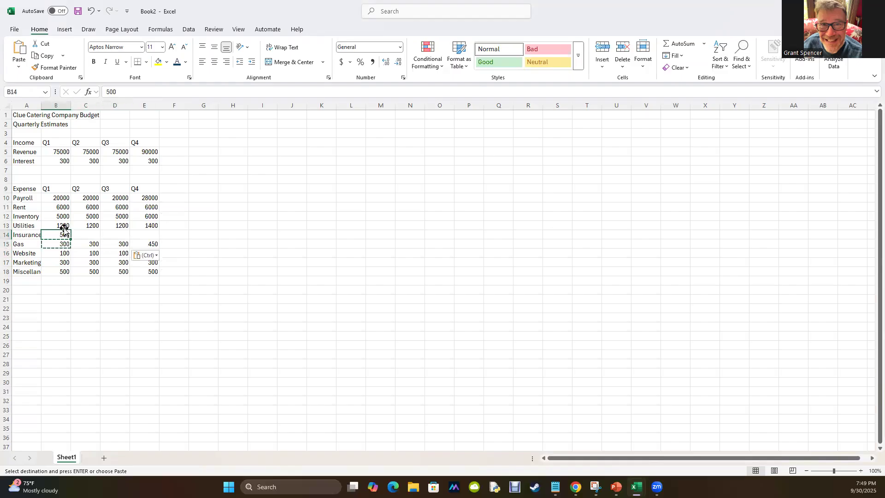
pyautogui.press('Escape')
pyautogui.hotkey('ctrl', 'c')
pyautogui.press('Right')
pyautogui.hotkey('shift', 'Right')
pyautogui.hotkey('shift', 'Right')
pyautogui.hotkey('ctrl', 'v')
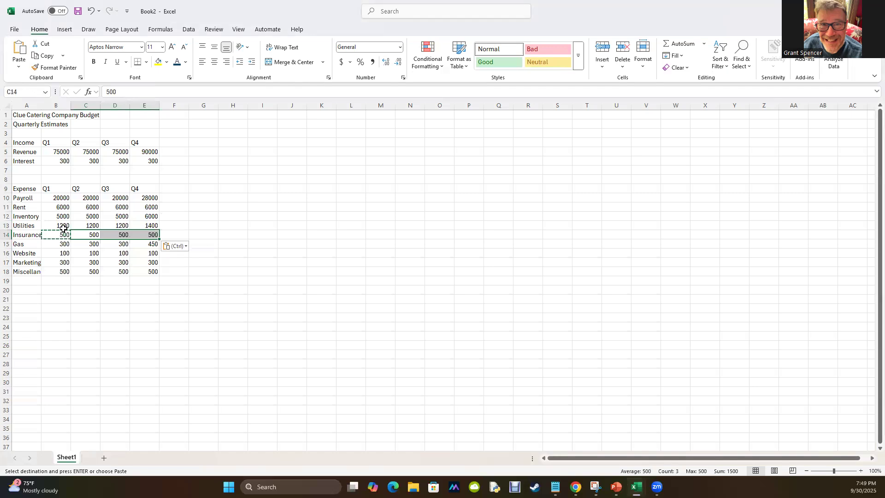
# Delete the empty row 8 directly above the Expense header row.
pyautogui.click(6, 179)
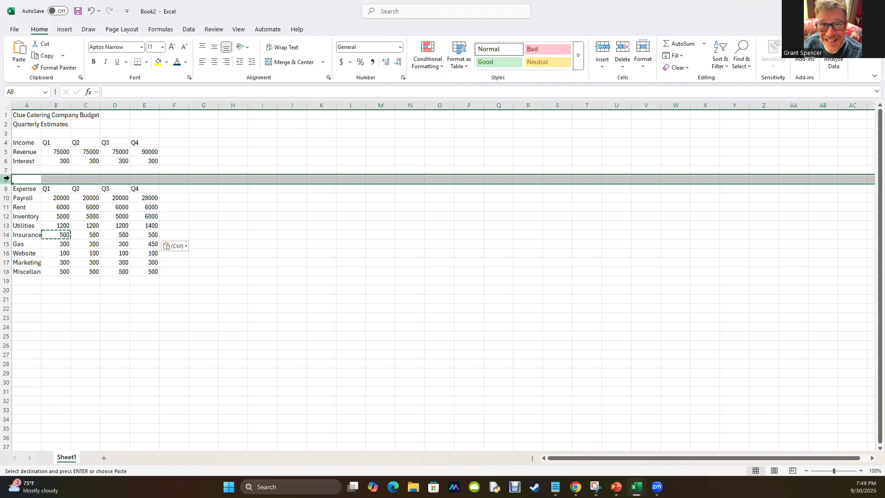
pyautogui.moveTo(6, 179); pyautogui.dragTo(5, 179)
pyautogui.rightClick(5, 179)
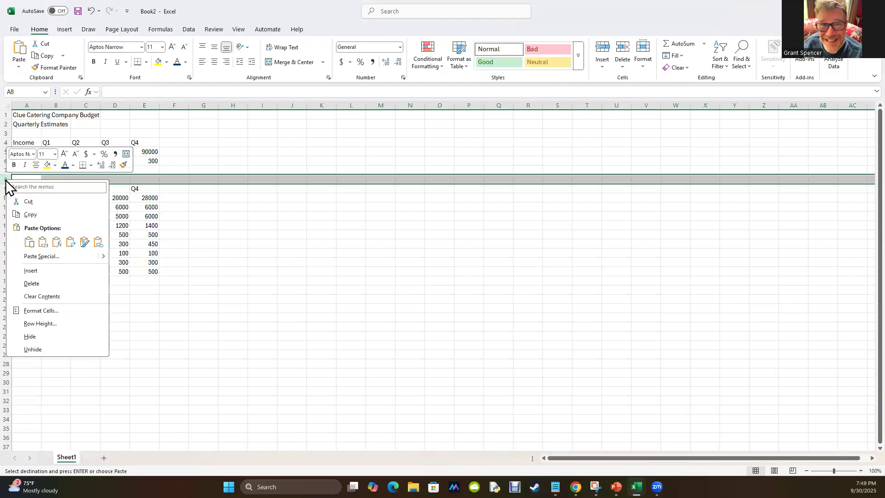
pyautogui.click(33, 272)
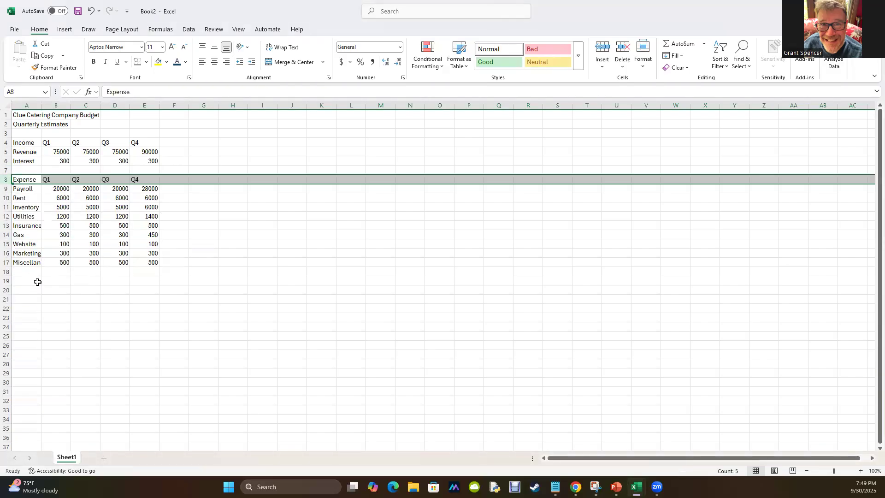
# Review the finished budget example for comparison, and move its window off the new workbook.
pyautogui.click(162, 376)
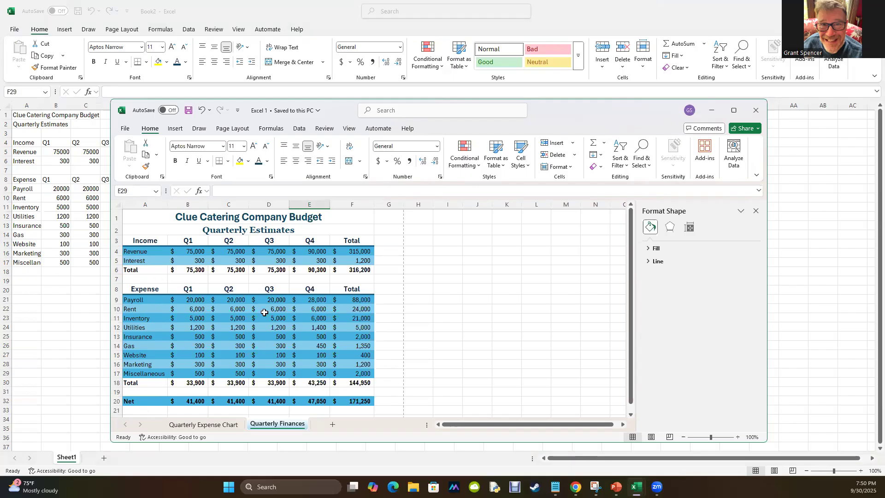
pyautogui.moveTo(591, 107); pyautogui.dragTo(582, 115)
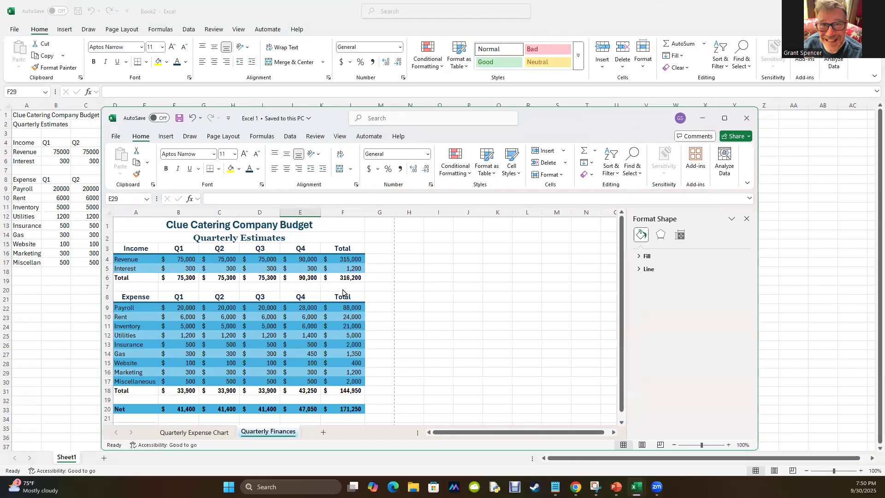
pyautogui.moveTo(342, 290); pyautogui.dragTo(0, 299)
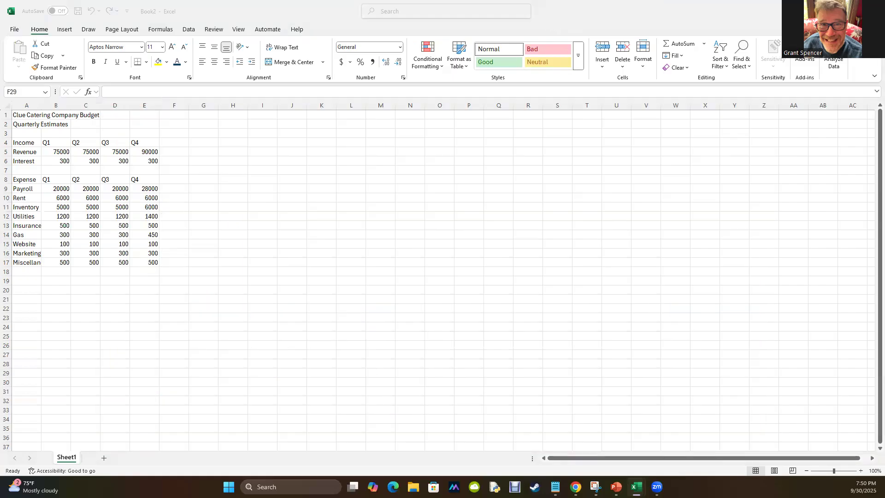
# Apply the Title cell style to the company budget heading in A1 and make it bold.
pyautogui.click(21, 115)
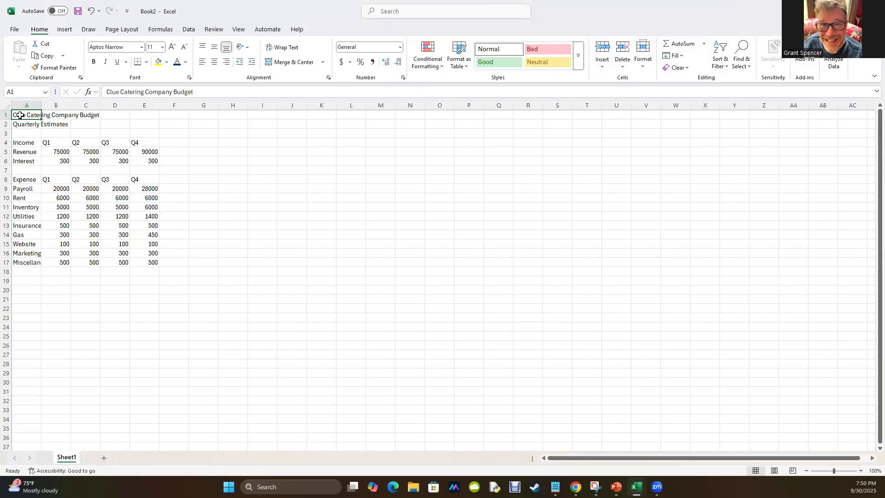
pyautogui.click(578, 55)
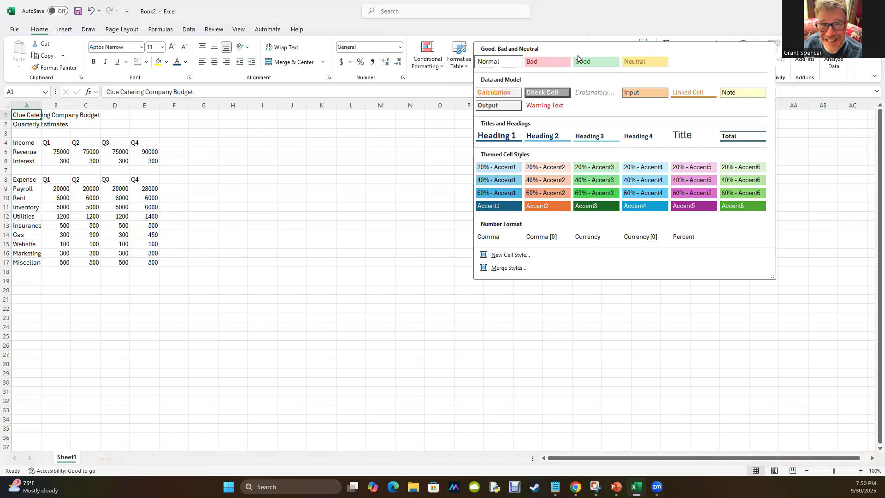
pyautogui.click(654, 23)
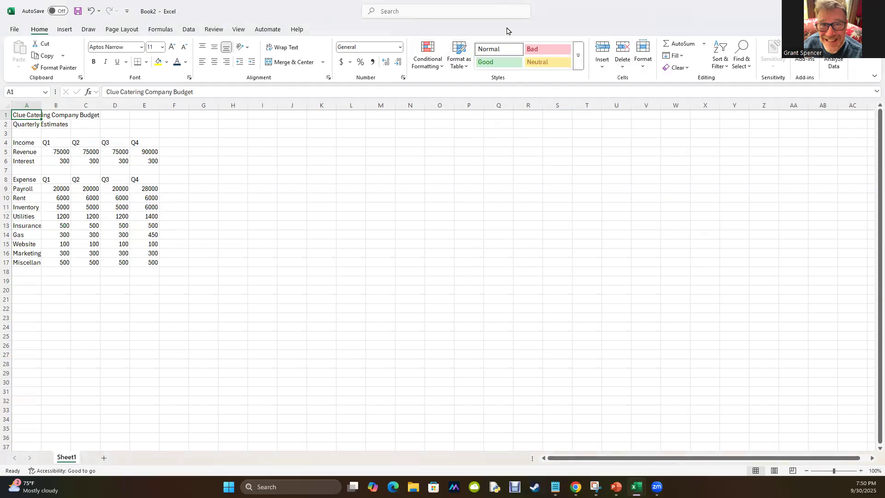
pyautogui.click(579, 57)
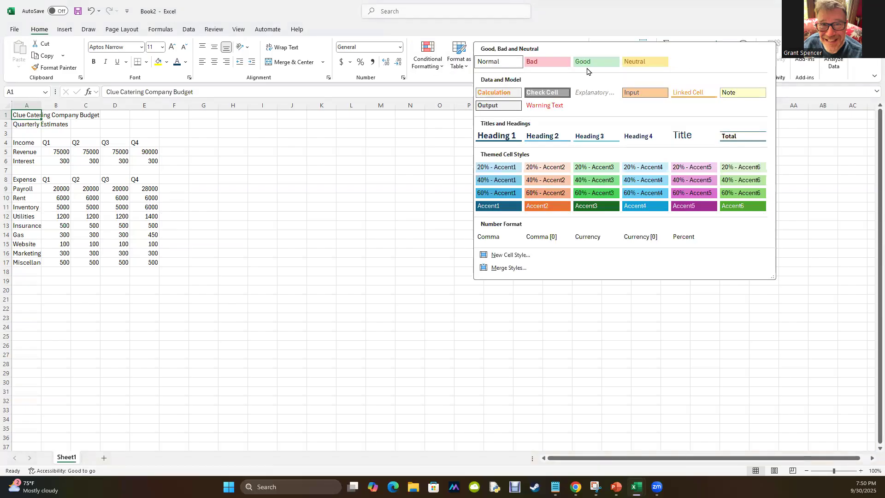
pyautogui.click(676, 138)
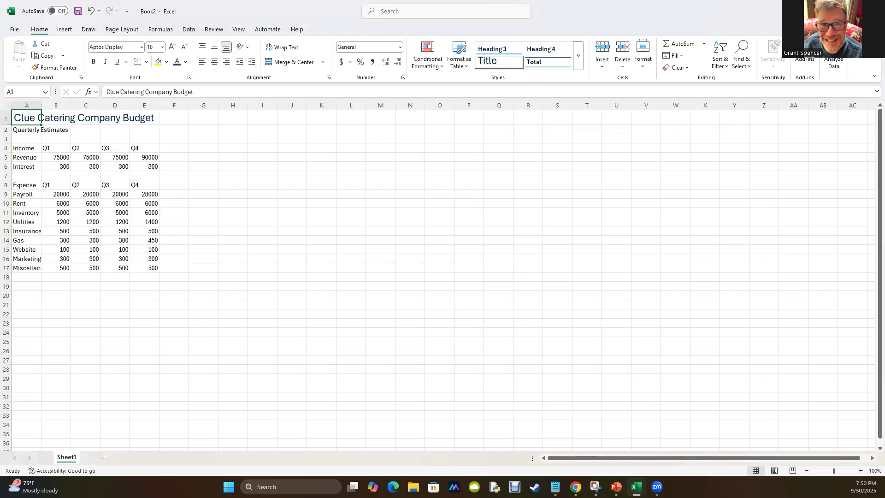
pyautogui.click(94, 62)
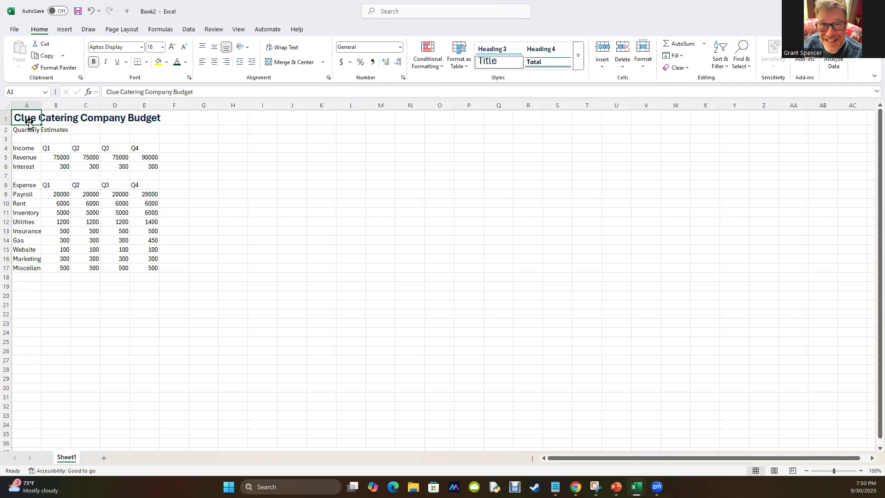
# Check the font formatting of the Quarterly Estimates subtitle in the finished example, and return to the new workbook.
pyautogui.click(20, 132)
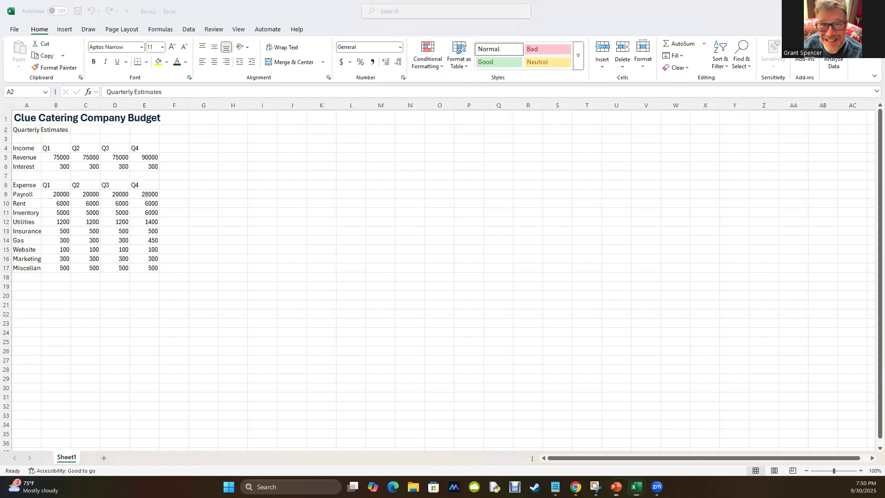
pyautogui.hotkey('alt', 'Tab')
pyautogui.hotkey('alt', 'Tab')
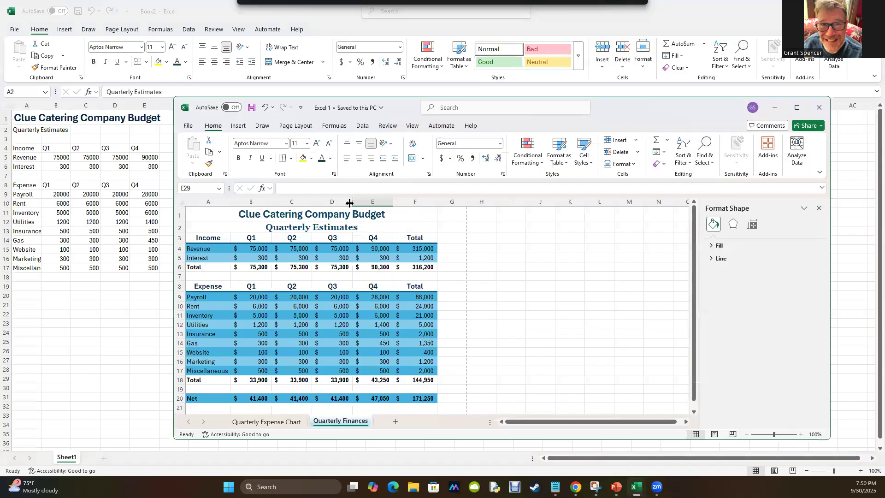
pyautogui.click(262, 229)
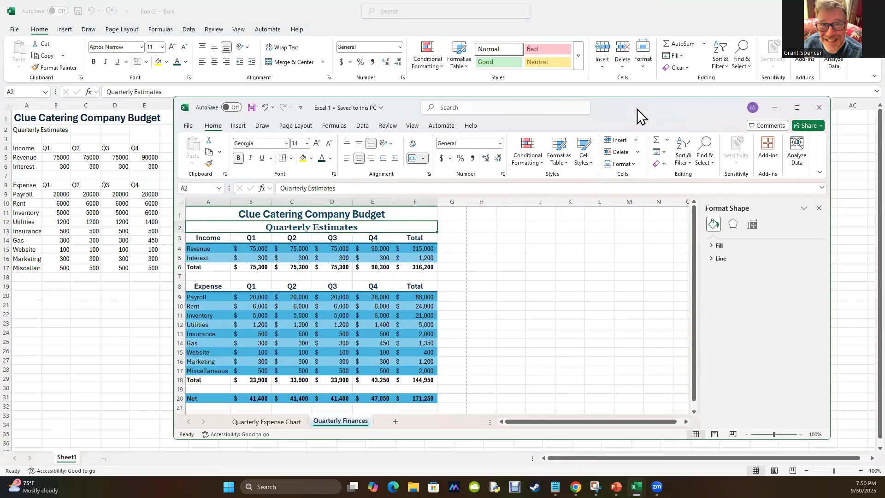
pyautogui.hotkey('alt', 'Tab')
# Format the Quarterly Estimates subtitle in A2 as Georgia, size 14, bold.
pyautogui.click(20, 129)
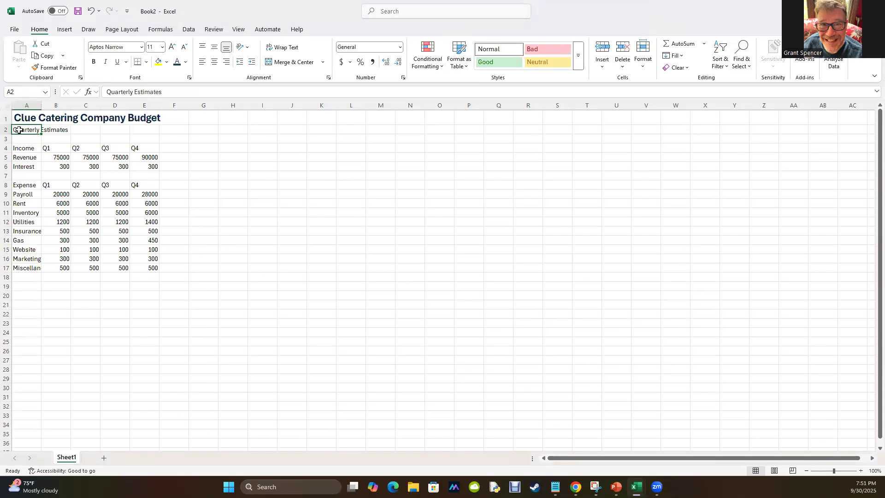
pyautogui.click(142, 47)
pyautogui.scroll(-20, 133, 203)
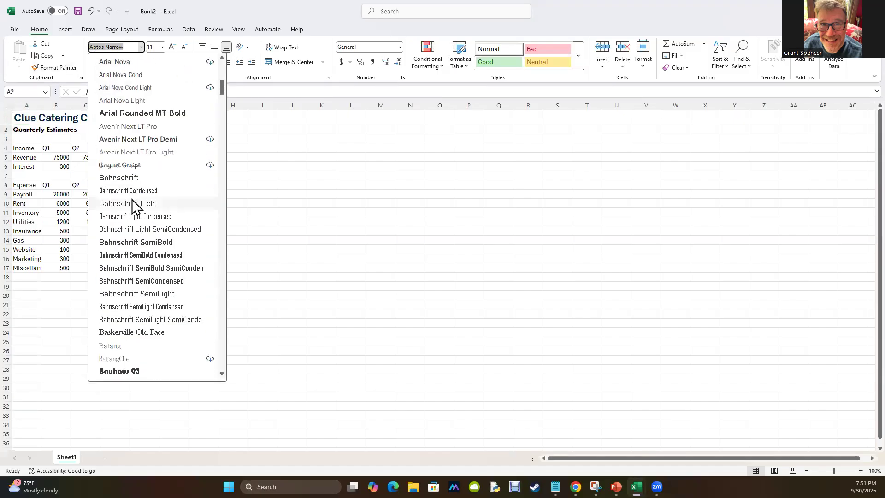
pyautogui.scroll(-15, 134, 206)
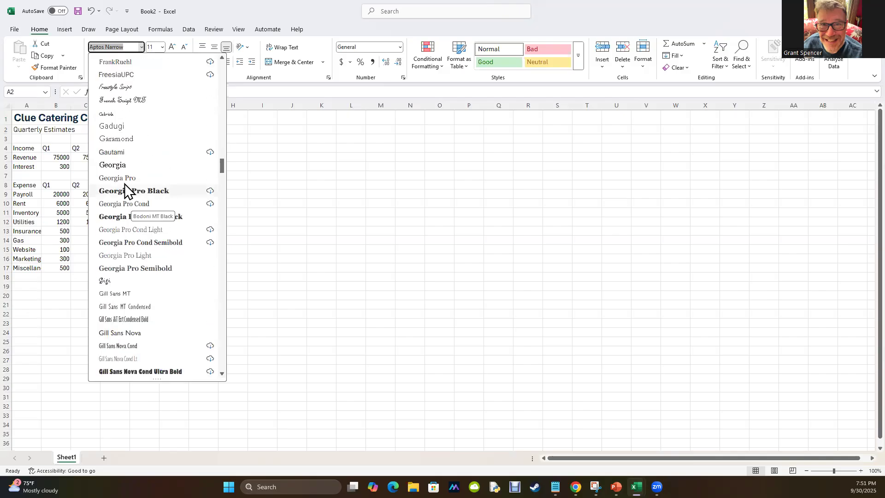
pyautogui.click(120, 165)
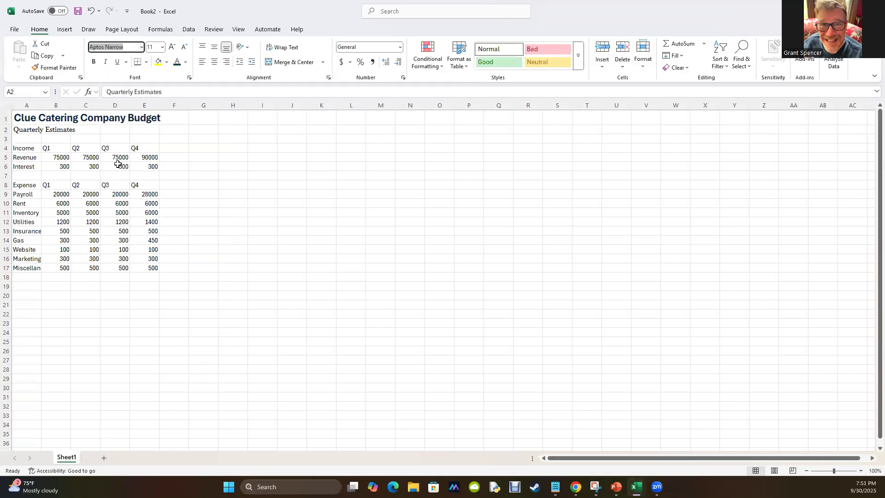
pyautogui.click(162, 47)
pyautogui.click(152, 114)
pyautogui.click(261, 251)
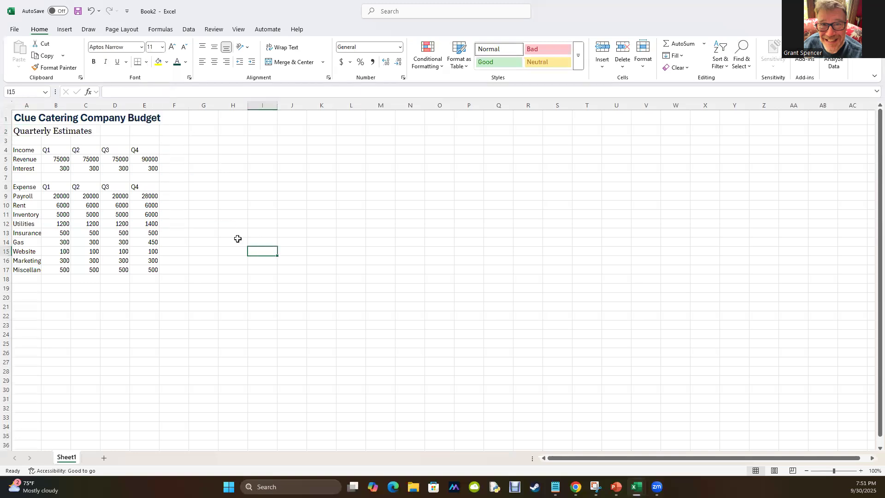
pyautogui.click(22, 133)
pyautogui.click(94, 61)
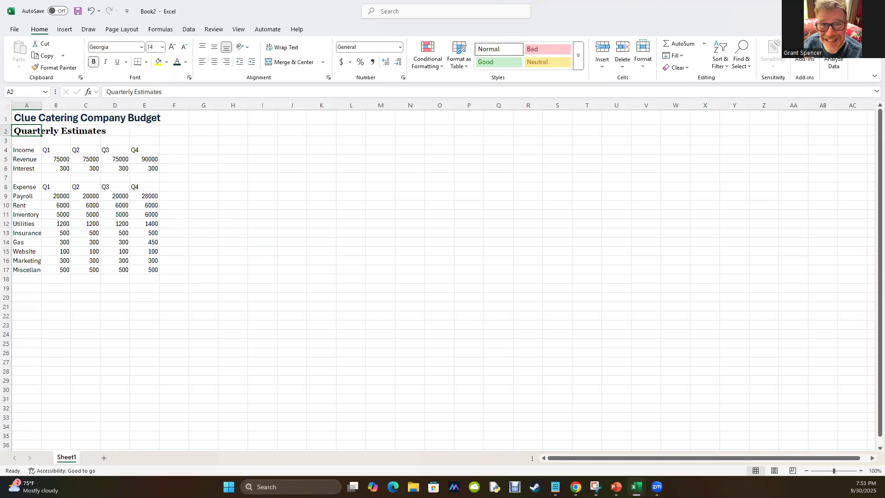
# Change the font color of the title in A1 and the subtitle in A2 to the dark teal-blue theme shade.
pyautogui.click(27, 118)
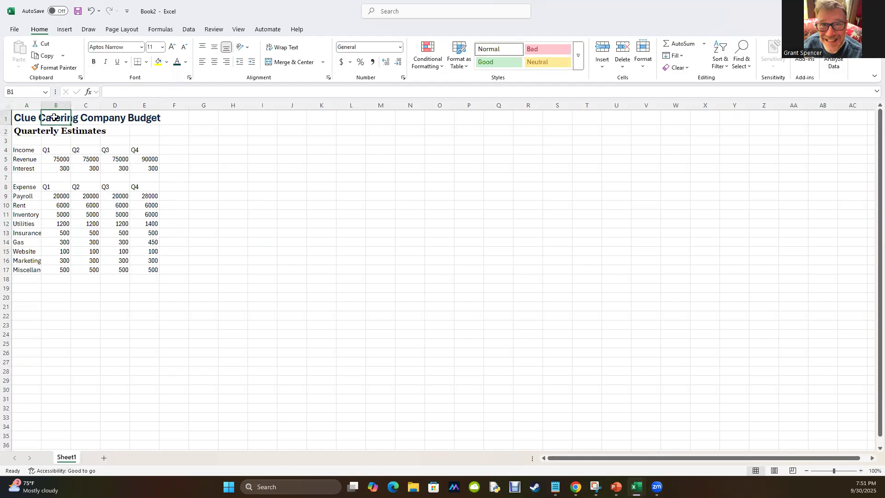
pyautogui.click(186, 62)
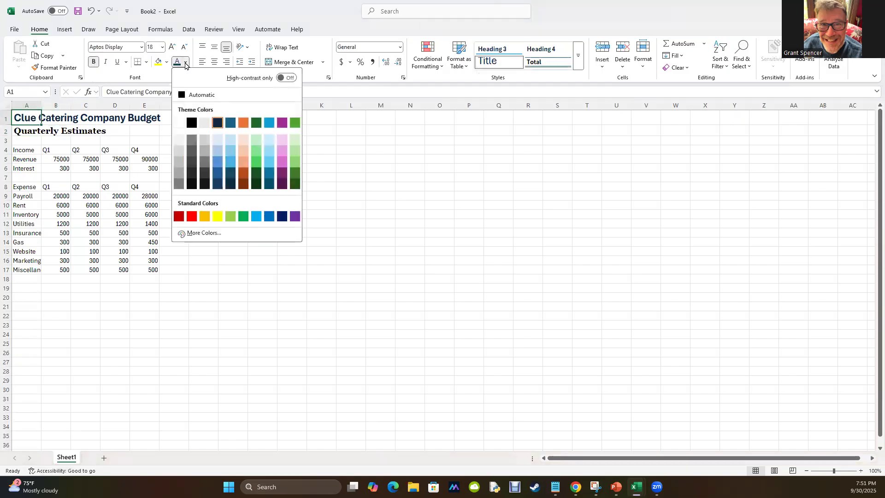
pyautogui.click(268, 173)
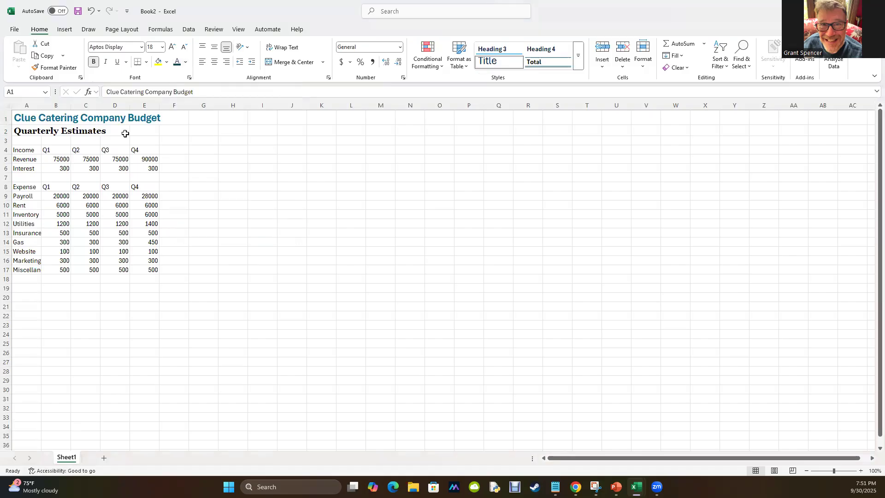
pyautogui.click(30, 131)
pyautogui.click(177, 62)
pyautogui.click(126, 195)
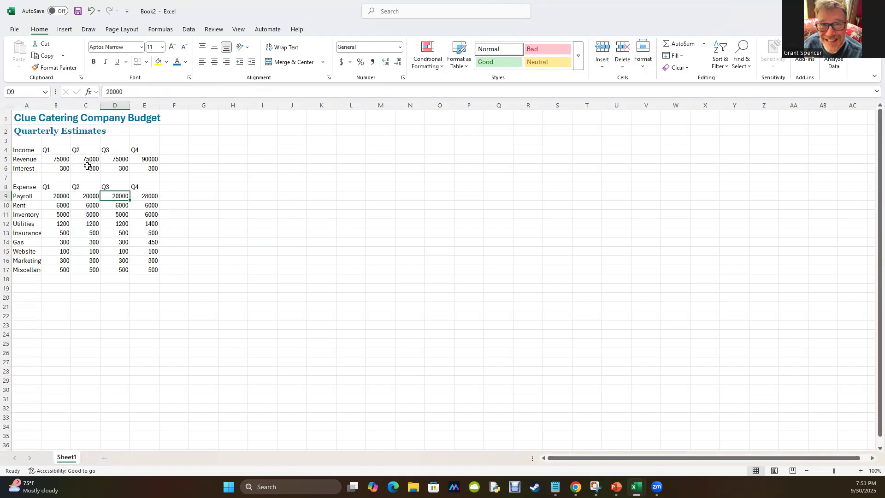
# Inspect the contents of A1, B1, A2 and B2 to see which cells actually hold the title and subtitle text.
pyautogui.click(17, 120)
pyautogui.moveTo(205, 92); pyautogui.dragTo(105, 95)
pyautogui.click(239, 187)
pyautogui.click(16, 117)
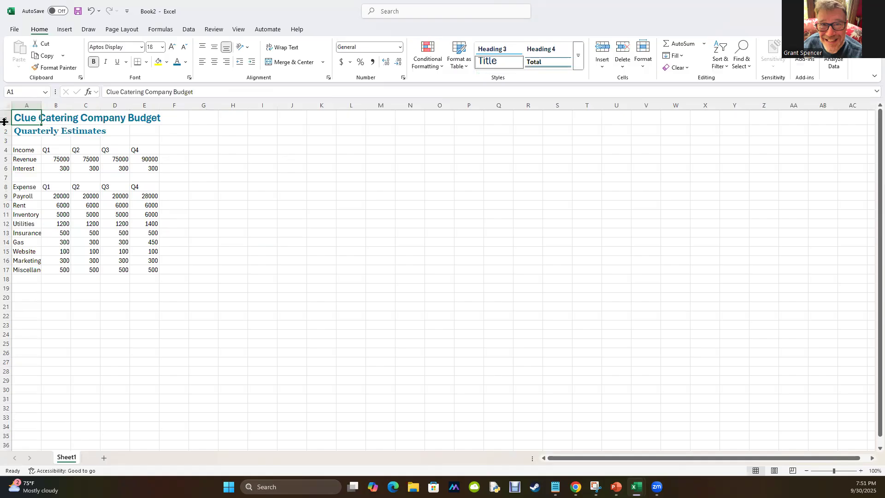
pyautogui.click(55, 118)
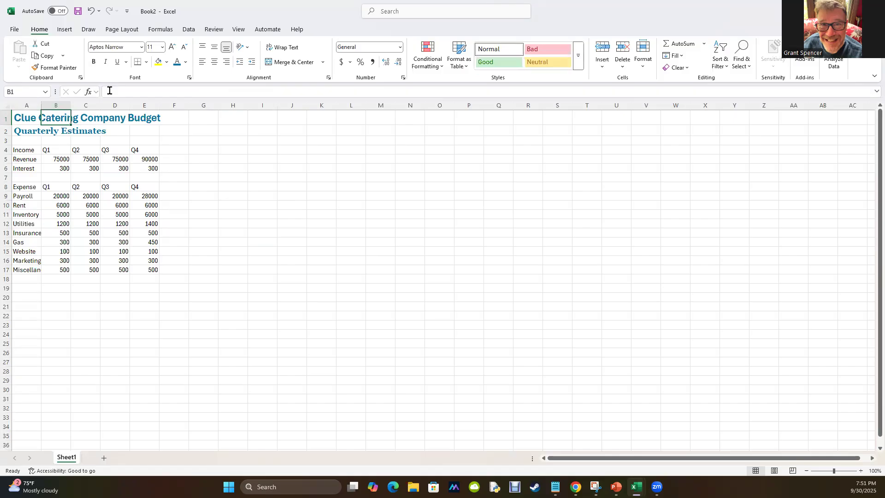
pyautogui.click(21, 133)
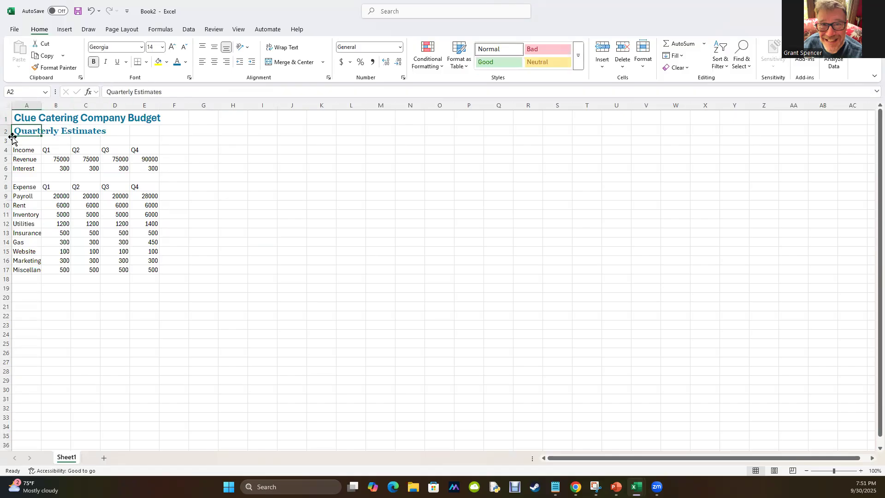
pyautogui.click(58, 133)
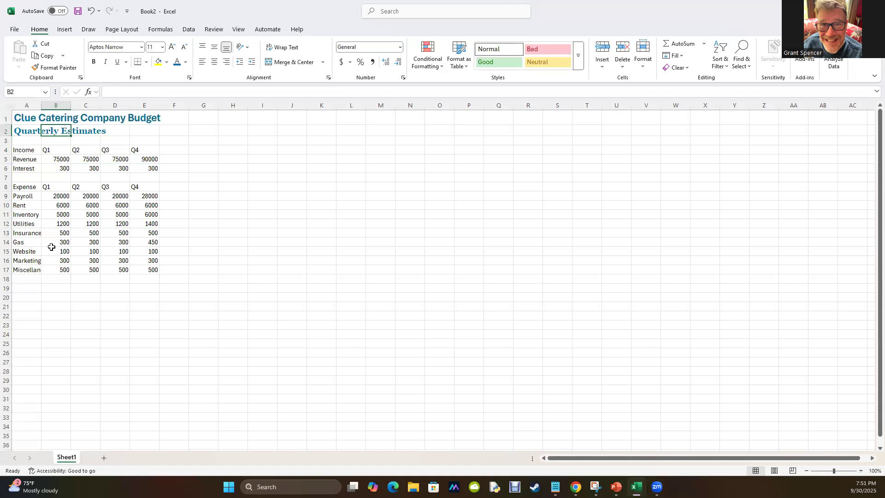
pyautogui.click(84, 420)
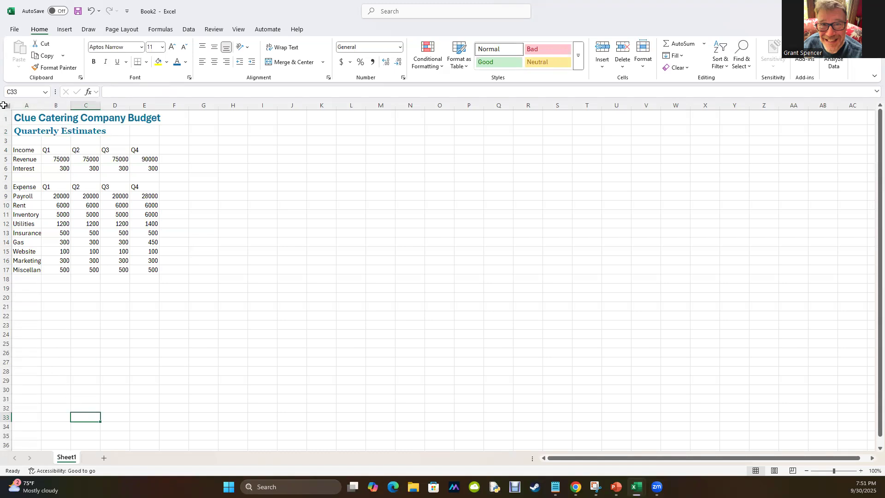
pyautogui.moveTo(20, 118); pyautogui.dragTo(133, 118)
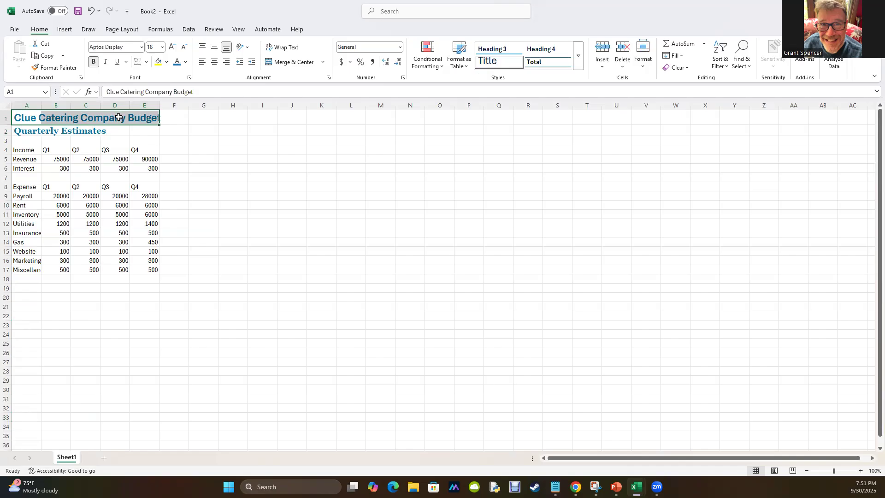
# Add a Total column header after Q4 in both tables, in F4 for Income and F8 for Expense.
pyautogui.click(42, 152)
pyautogui.click(169, 151)
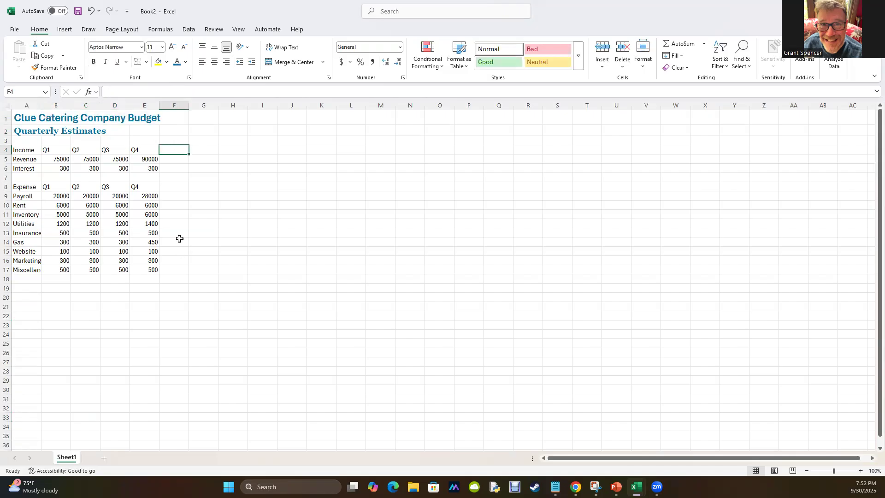
pyautogui.write('Tota')
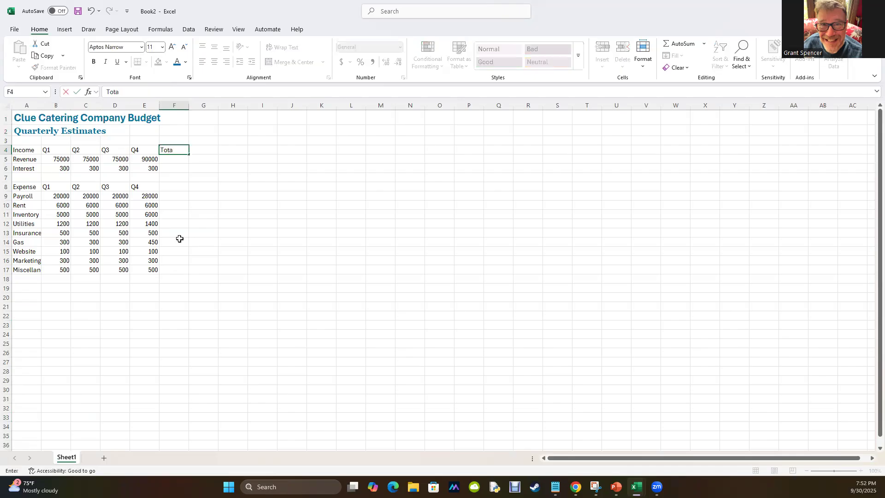
pyautogui.write('l')
pyautogui.press('Return')
pyautogui.click(174, 186)
pyautogui.write('Tota')
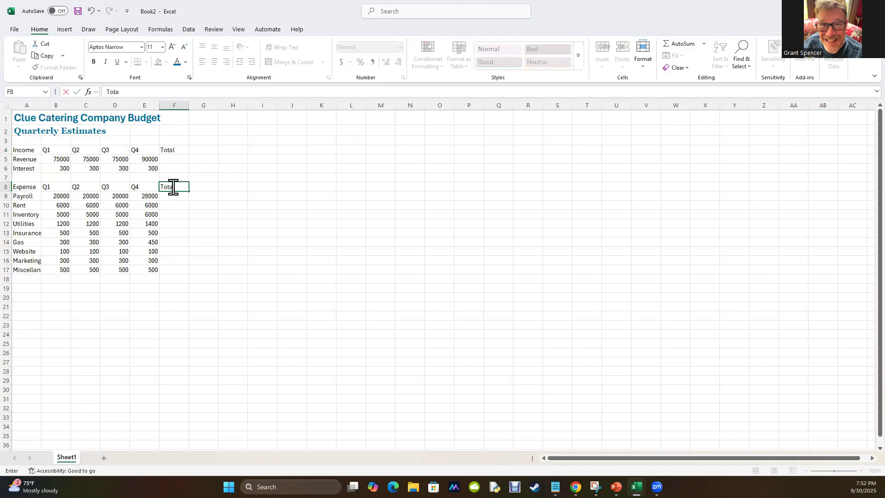
pyautogui.write('l')
pyautogui.press('Return')
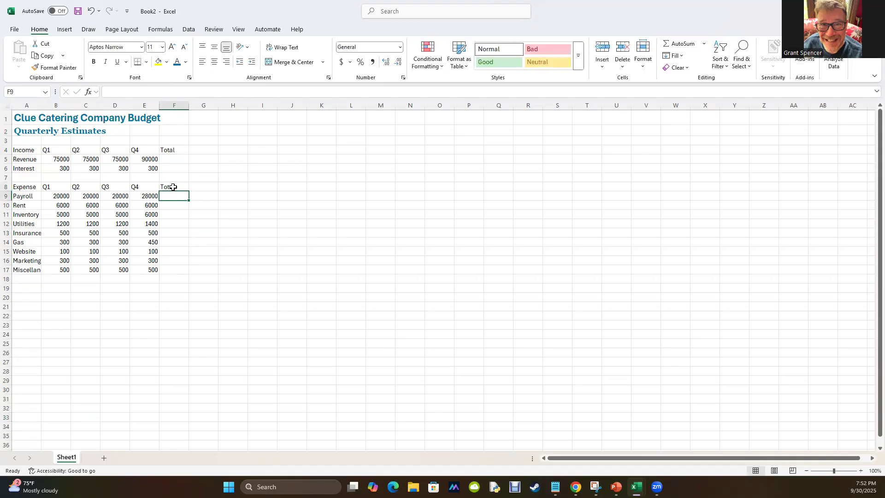
# Insert a new row at row 7, directly below the Interest row.
pyautogui.click(7, 177)
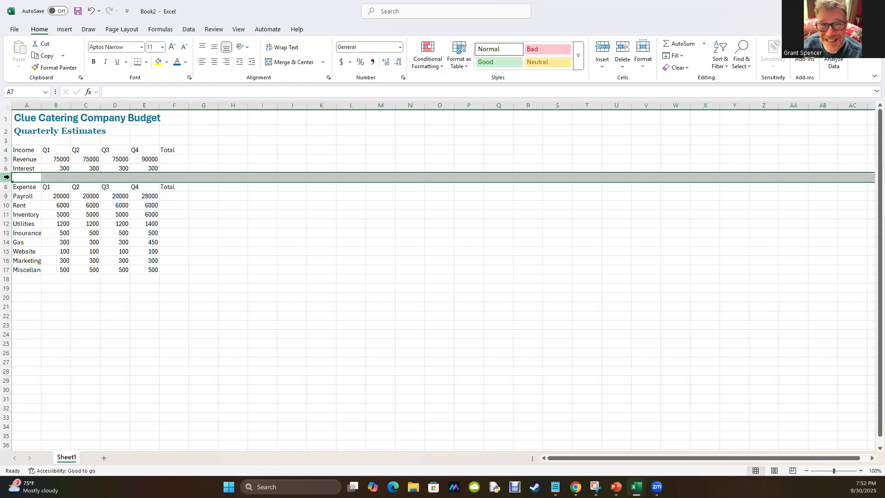
pyautogui.rightClick(7, 177)
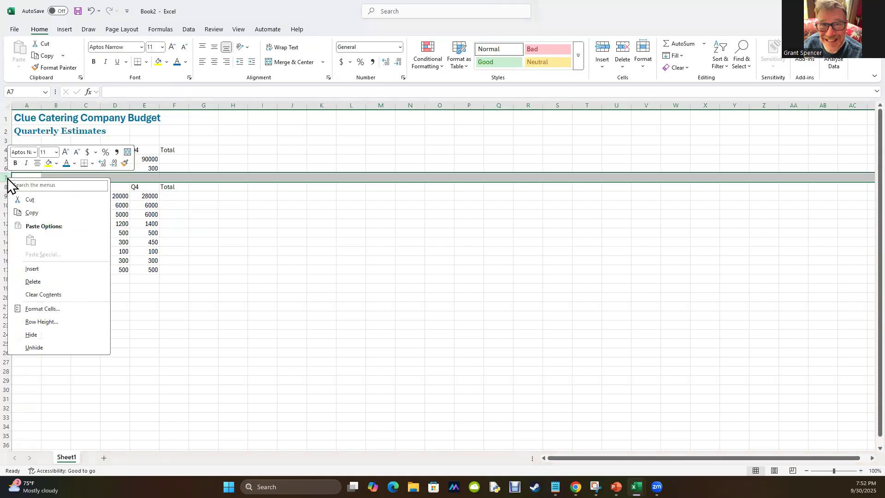
pyautogui.click(46, 270)
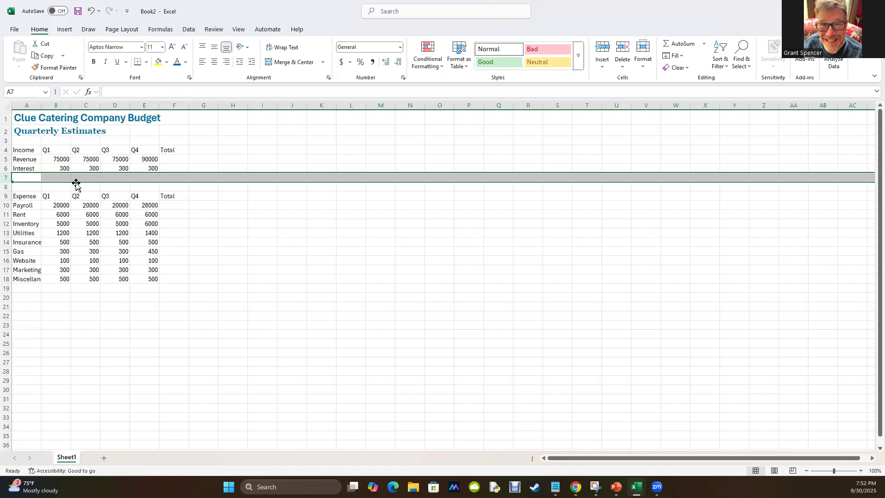
# Add the row label "Total" below each table, in A7 for Income and in A19 for Expense.
pyautogui.click(27, 177)
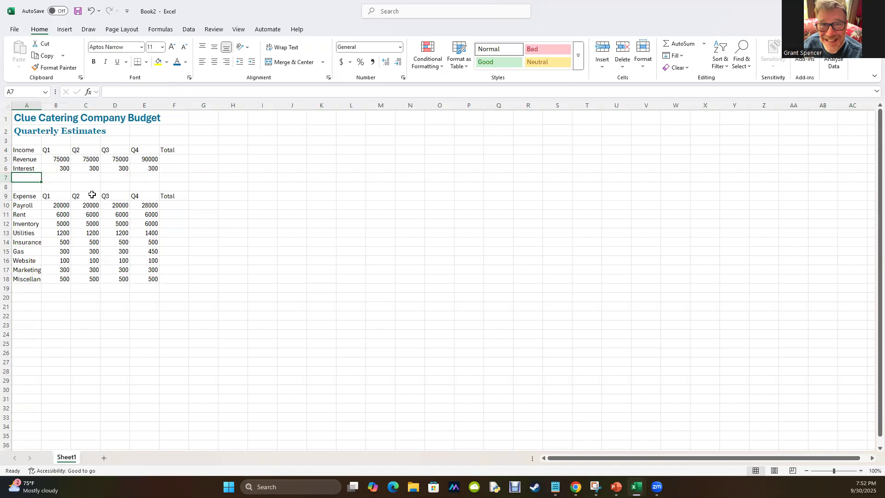
pyautogui.write('Total')
pyautogui.press('Return')
pyautogui.click(27, 288)
pyautogui.write('Total')
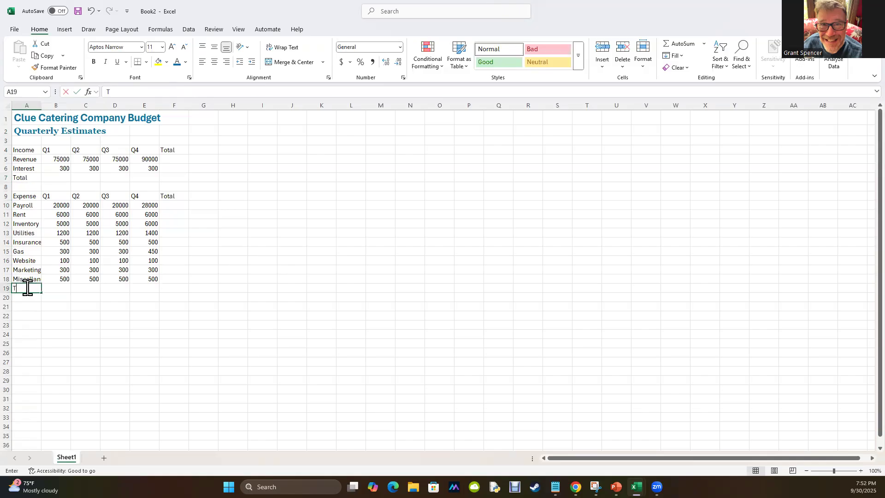
pyautogui.press('Return')
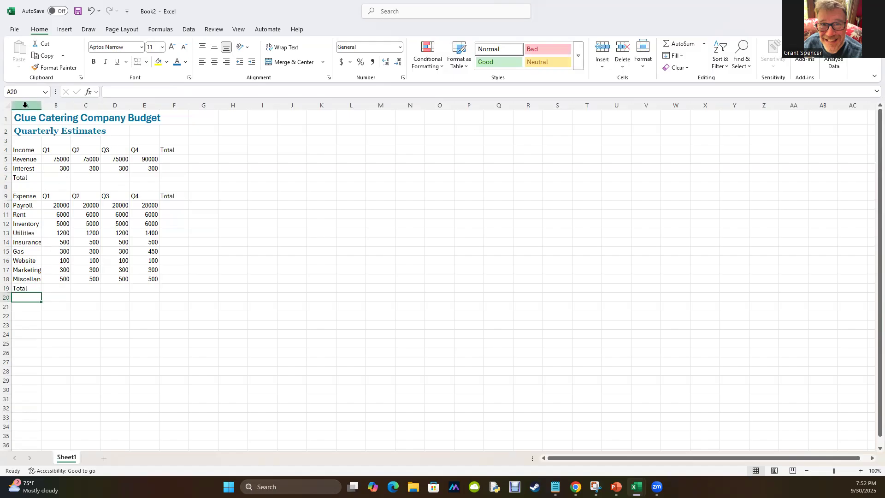
# Merge and center the title across A1:F1 and the subtitle across A2:F2.
pyautogui.moveTo(22, 117); pyautogui.dragTo(163, 120)
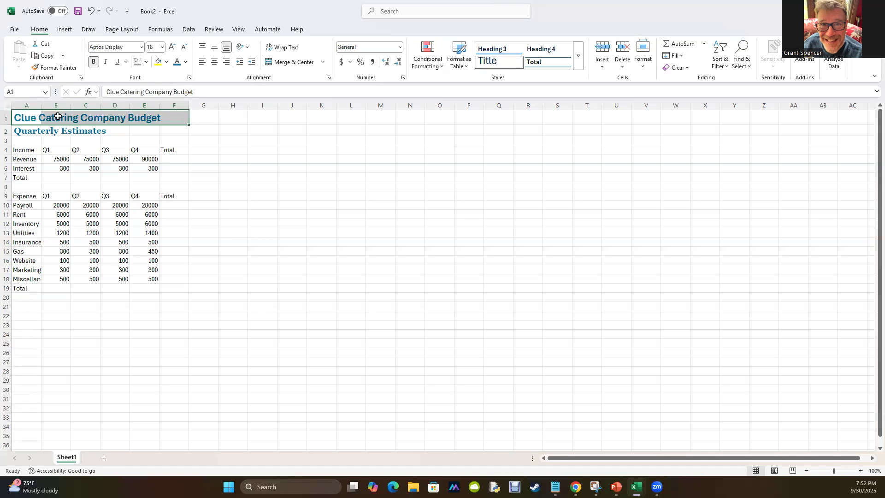
pyautogui.click(76, 117)
pyautogui.click(121, 119)
pyautogui.click(143, 117)
pyautogui.moveTo(26, 119); pyautogui.dragTo(187, 121)
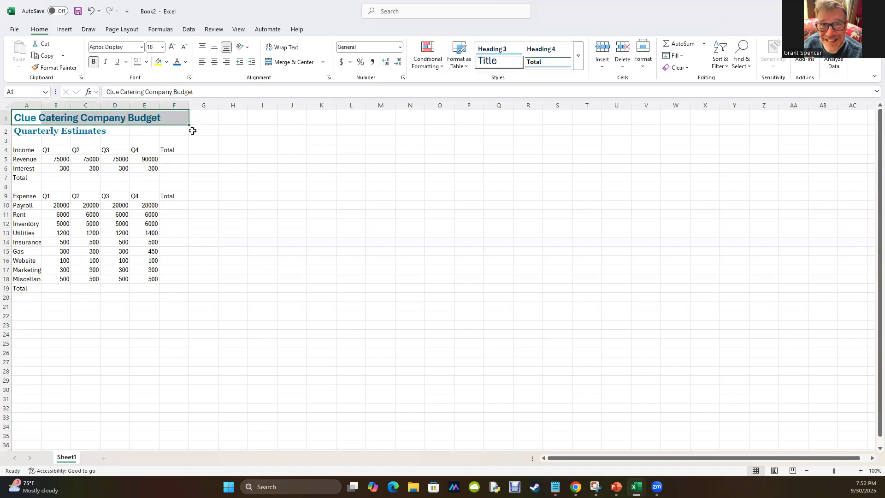
pyautogui.click(269, 63)
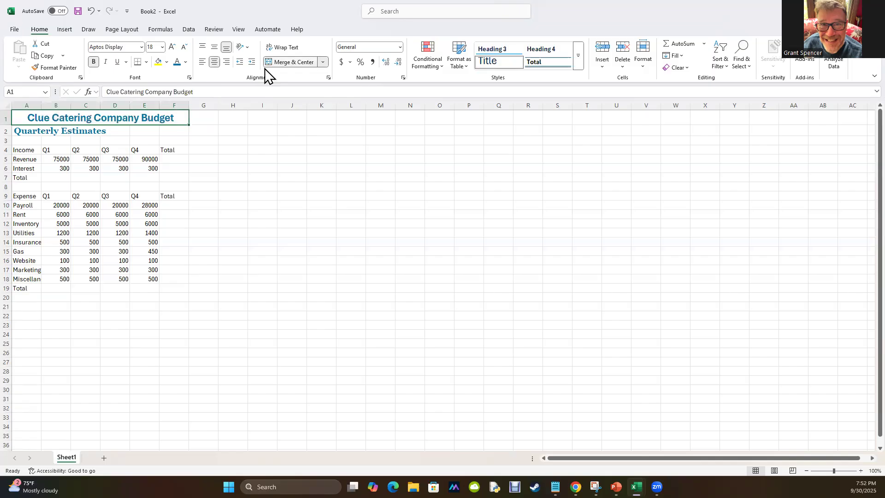
pyautogui.moveTo(17, 130); pyautogui.dragTo(168, 126)
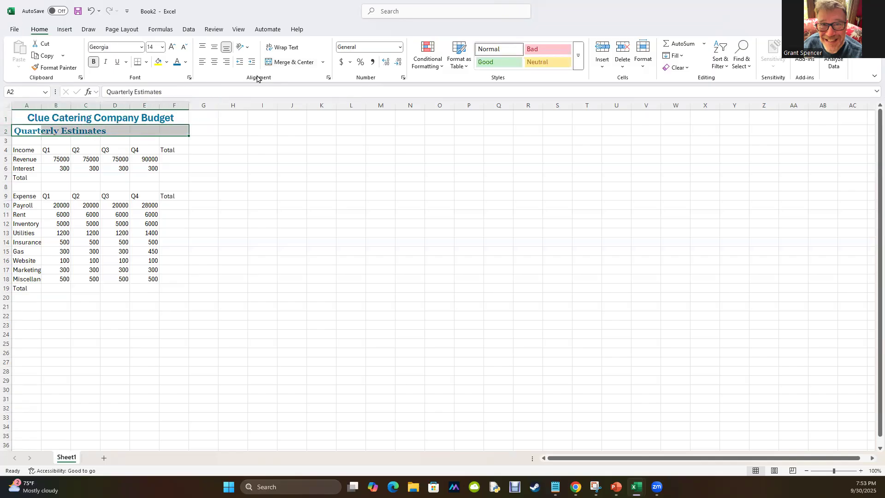
pyautogui.click(266, 63)
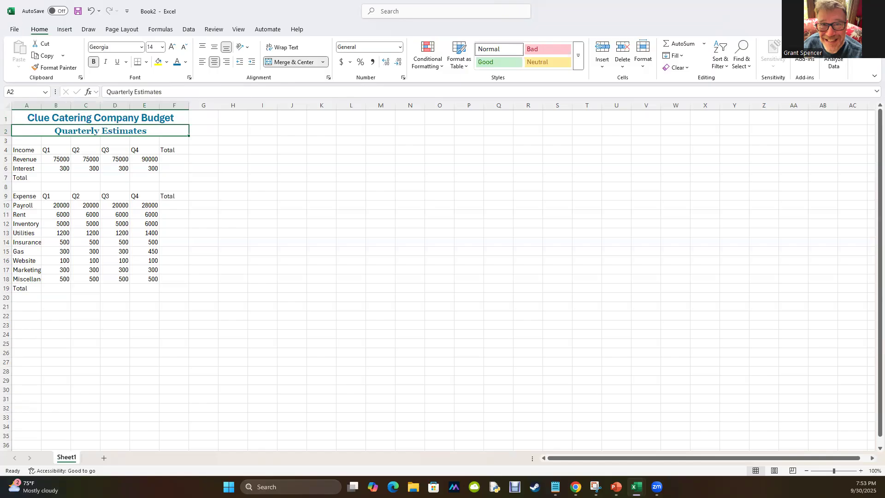
# Check how the Income heading row is formatted in the finished Excel 1 workbook, then return to Book2.
pyautogui.hotkey('alt', 'Tab')
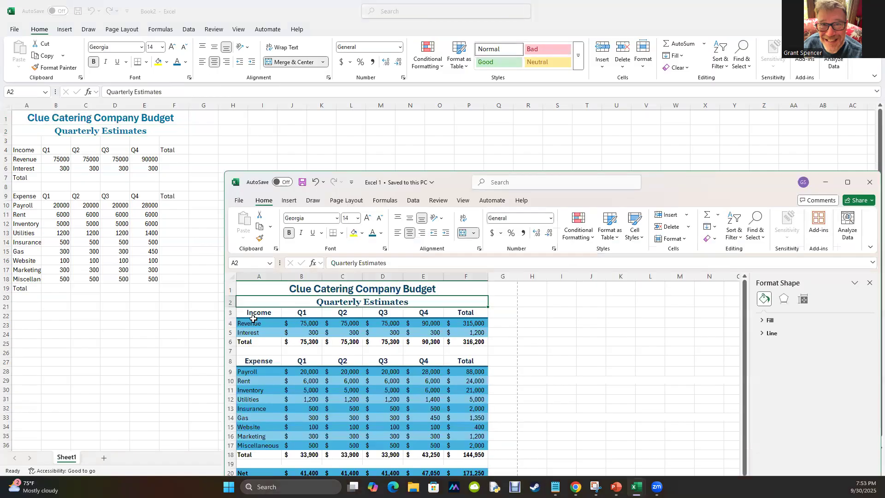
pyautogui.click(251, 312)
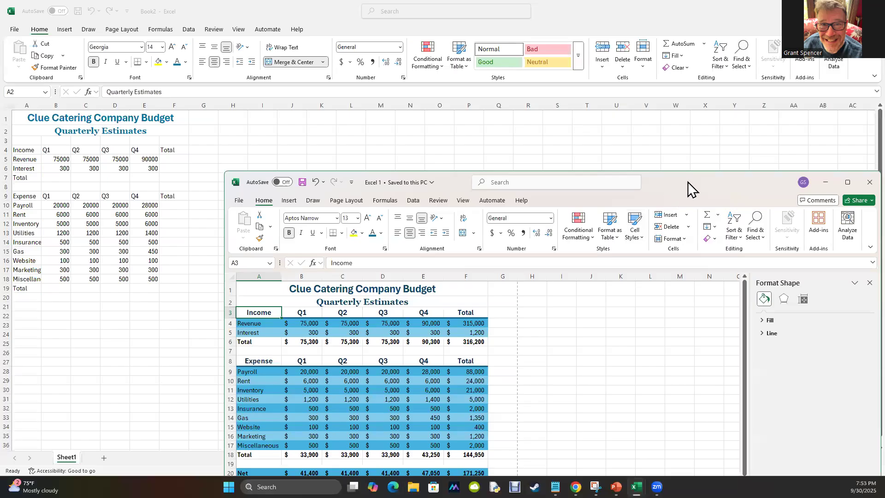
pyautogui.moveTo(688, 181); pyautogui.dragTo(0, 186)
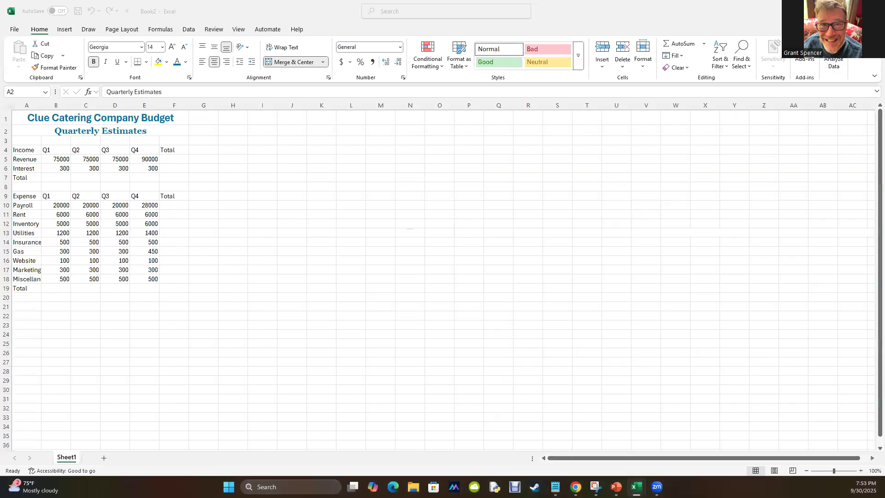
# Apply the Heading 2 cell style to the Income header row A4:F4 and the Expense header row A9:F9.
pyautogui.click(15, 150)
pyautogui.moveTo(16, 150); pyautogui.dragTo(184, 150)
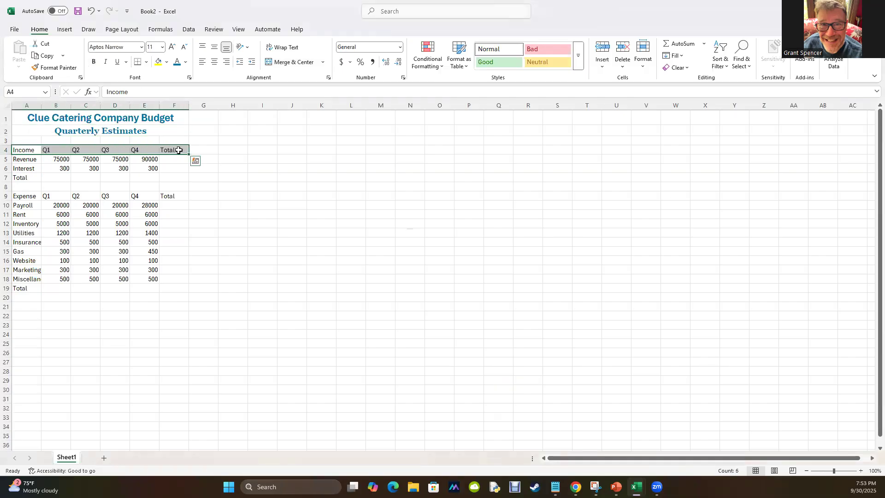
pyautogui.click(580, 50)
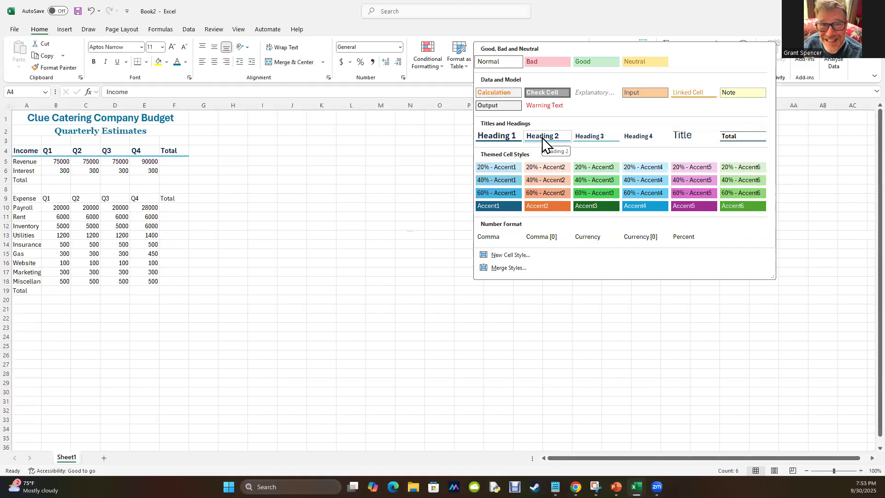
pyautogui.click(542, 138)
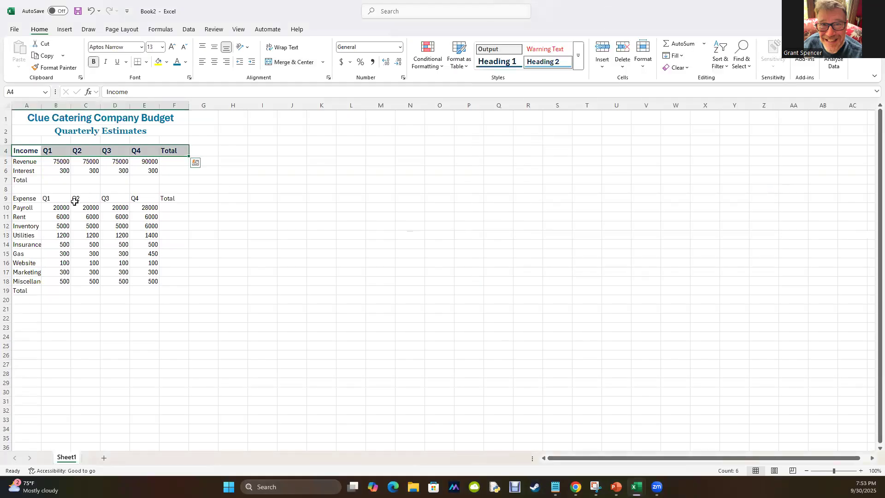
pyautogui.moveTo(15, 199); pyautogui.dragTo(174, 198)
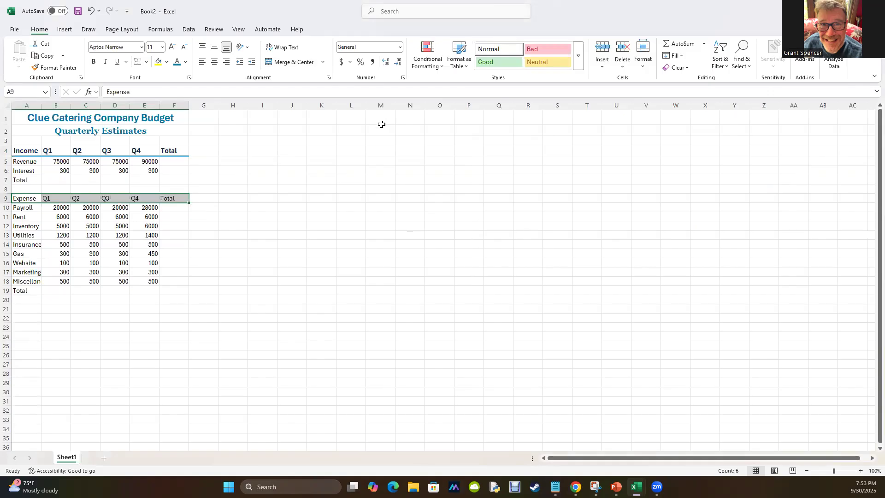
pyautogui.click(578, 55)
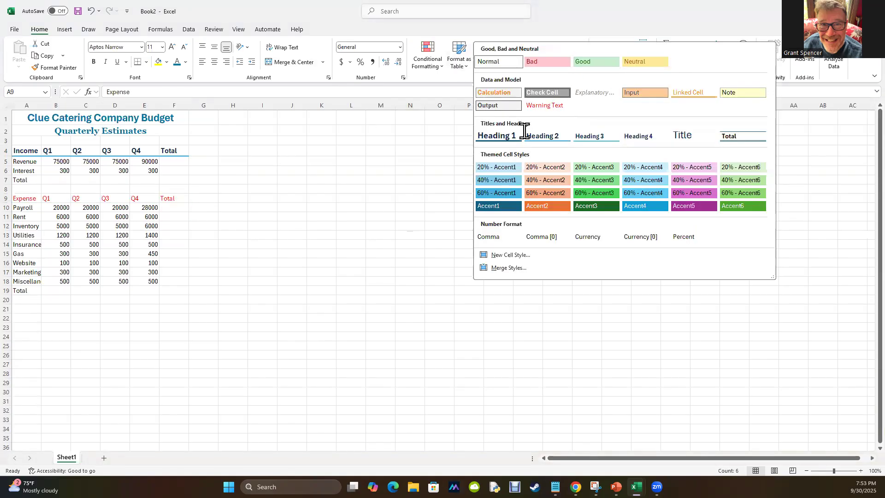
pyautogui.click(533, 134)
pyautogui.click(284, 412)
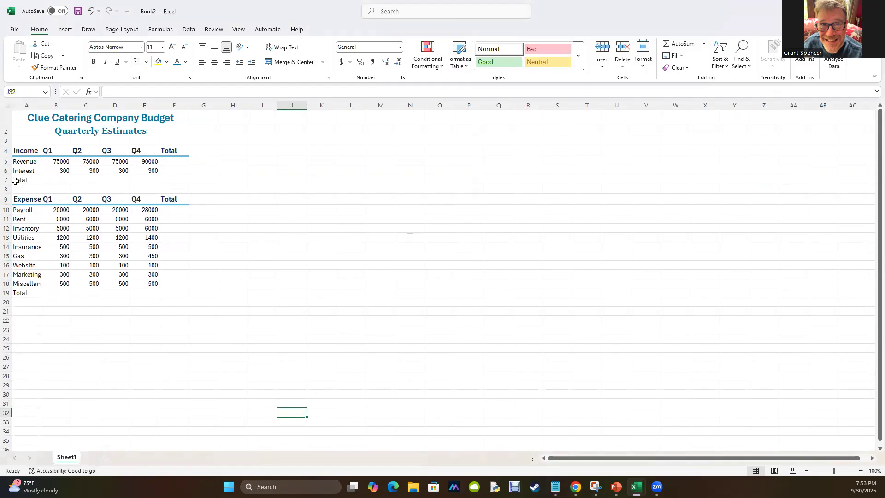
# Apply the Total cell style to the two total rows, A7:F7 and A19:F19.
pyautogui.moveTo(15, 180); pyautogui.dragTo(180, 179)
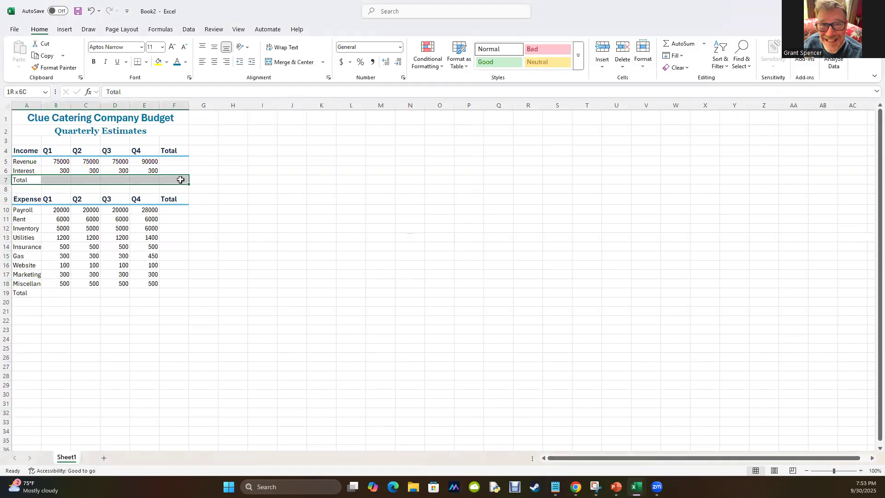
pyautogui.click(578, 60)
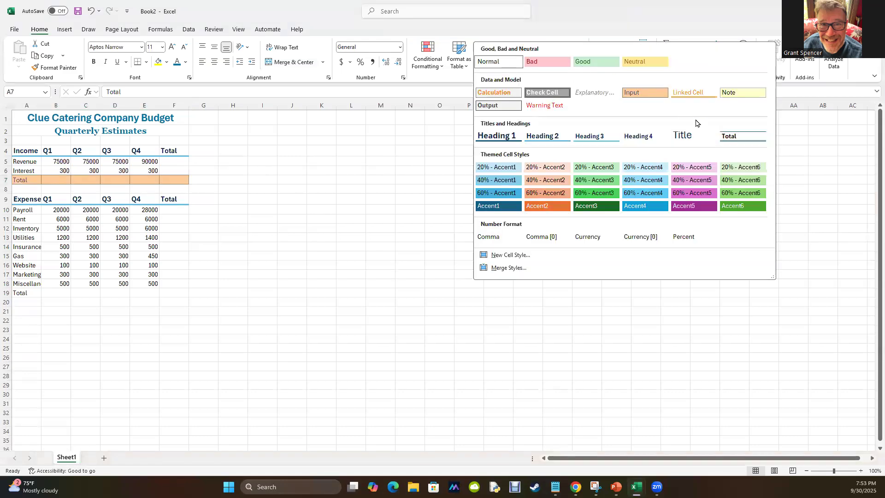
pyautogui.click(740, 136)
pyautogui.moveTo(17, 297); pyautogui.dragTo(182, 294)
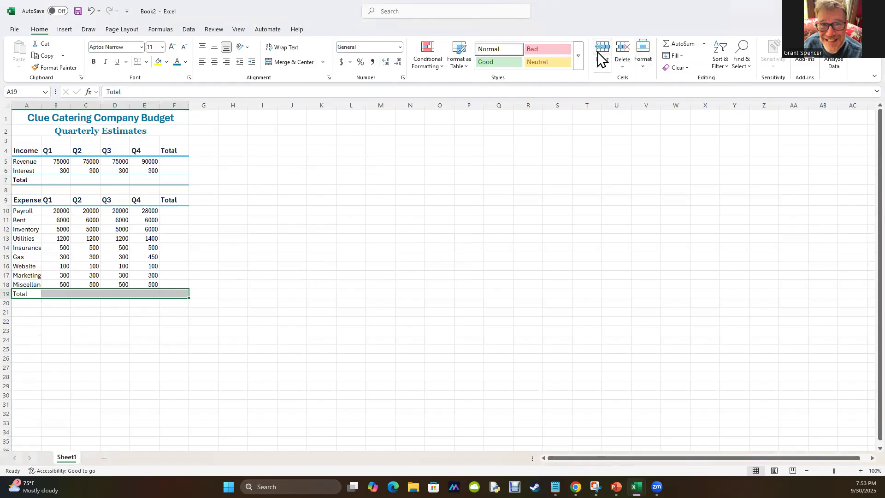
pyautogui.click(579, 60)
pyautogui.click(733, 136)
pyautogui.click(355, 407)
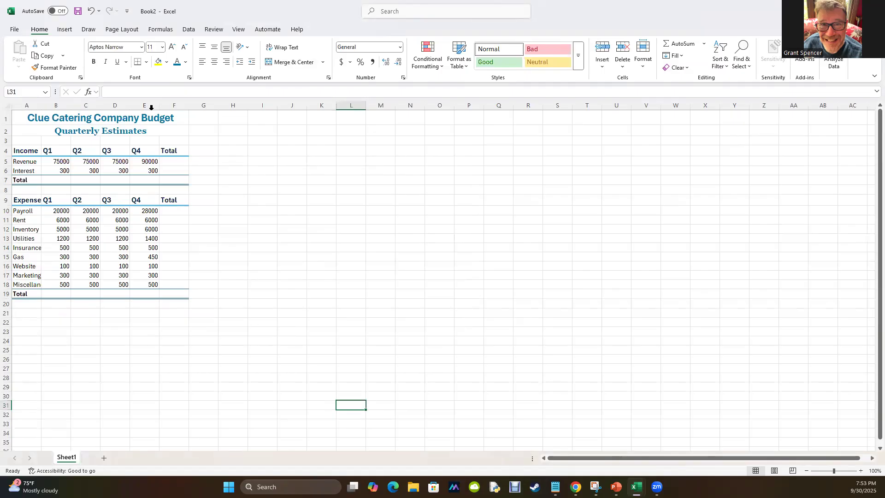
# AutoFit the width of column A to its longest expense label, Miscellaneous.
pyautogui.click(20, 273)
pyautogui.click(23, 283)
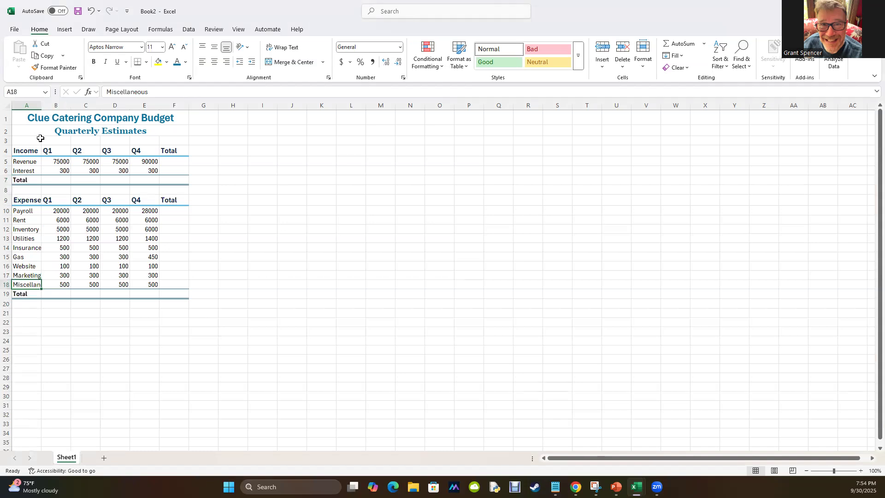
pyautogui.doubleClick(41, 105)
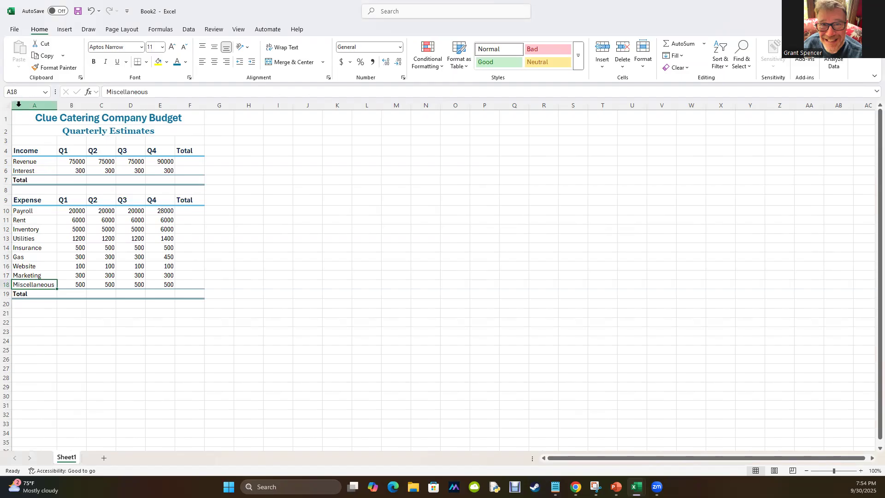
# Compare the budget range with the finished Excel 1 workbook, examining the shading of its Revenue, Interest and Total rows.
pyautogui.moveTo(18, 117); pyautogui.dragTo(194, 303)
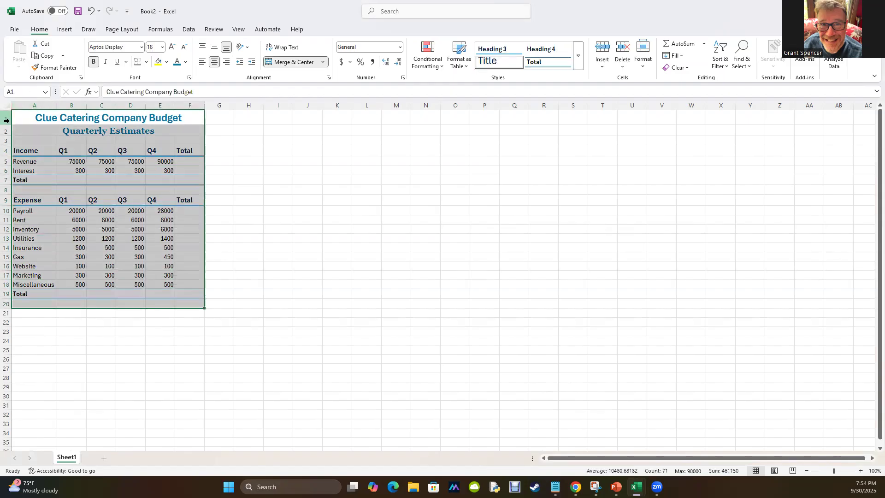
pyautogui.click(81, 186)
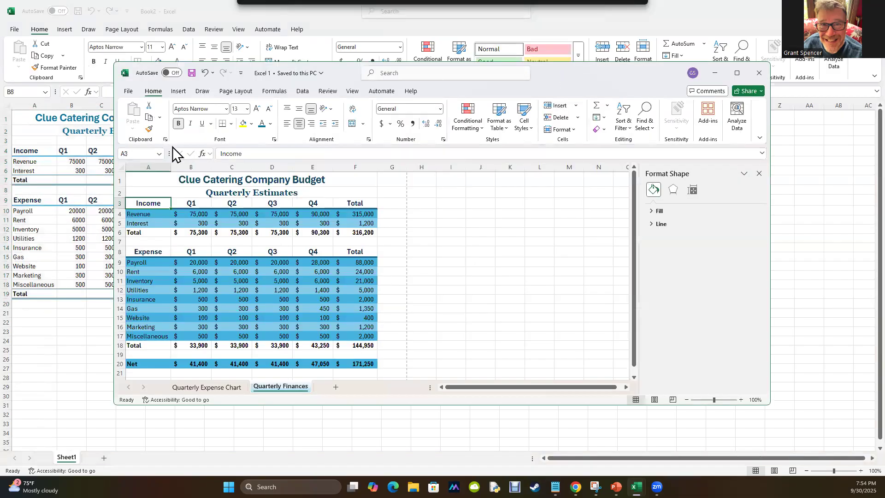
pyautogui.click(137, 215)
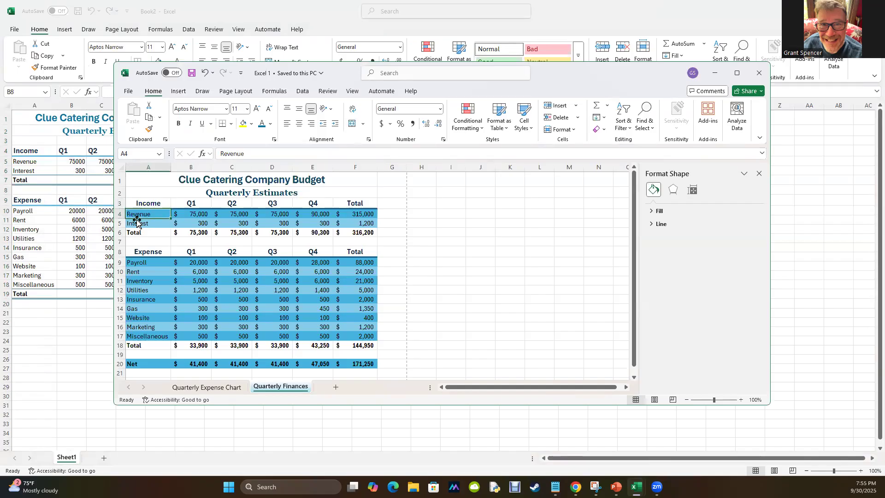
pyautogui.moveTo(137, 227); pyautogui.dragTo(137, 233)
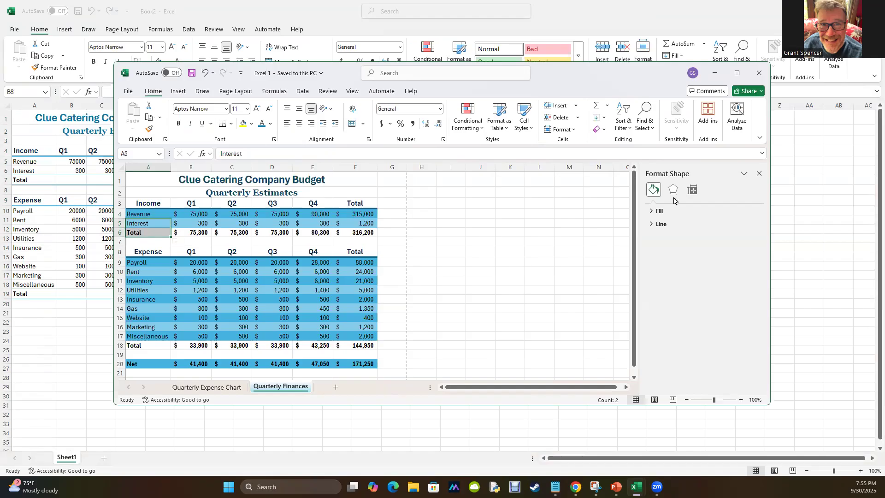
pyautogui.click(717, 74)
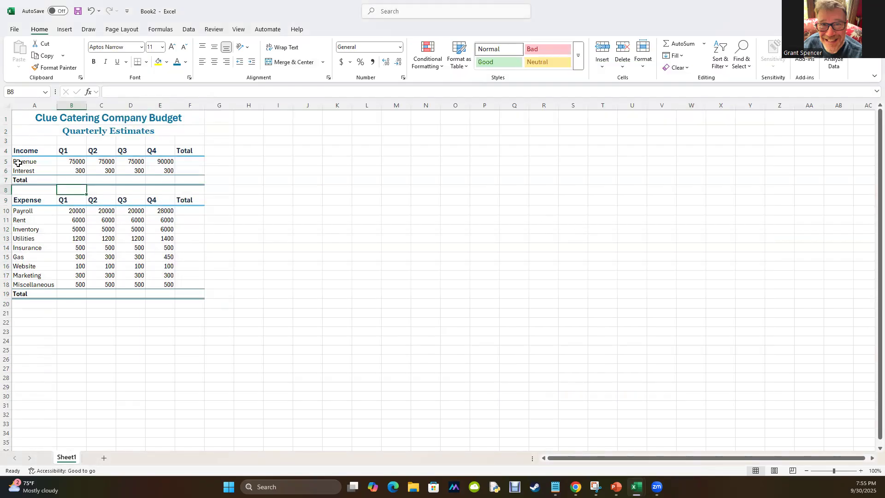
# Apply the 60% - Accent4 cell style to the Revenue row A5:F5 and the Payroll row A10:F10.
pyautogui.moveTo(18, 162); pyautogui.dragTo(198, 161)
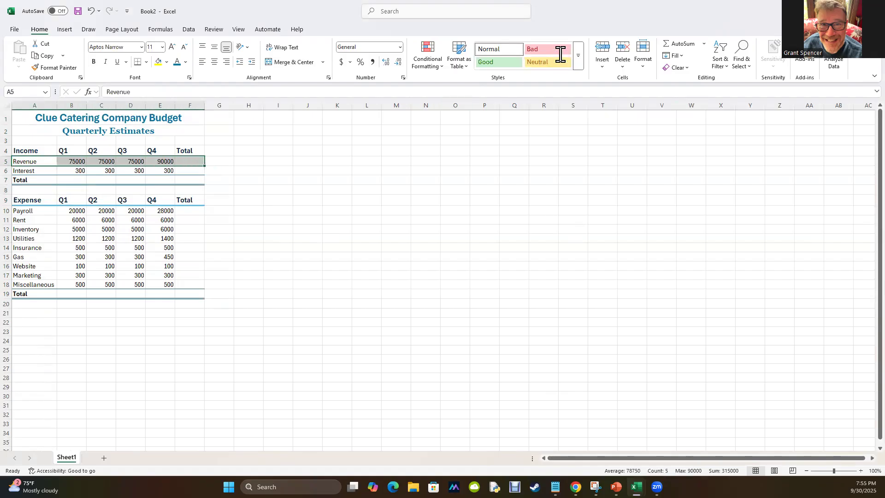
pyautogui.click(577, 55)
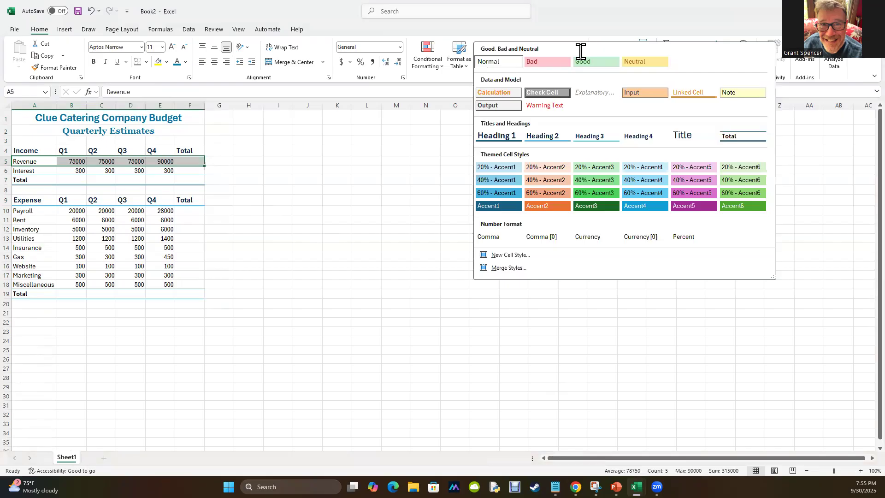
pyautogui.click(645, 193)
pyautogui.moveTo(22, 210); pyautogui.dragTo(174, 212)
pyautogui.click(141, 211)
pyautogui.moveTo(19, 210); pyautogui.dragTo(194, 211)
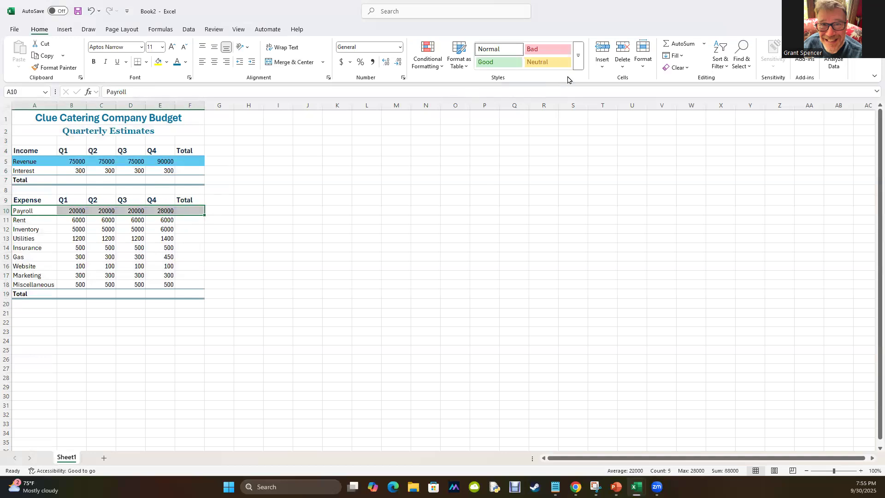
pyautogui.click(578, 56)
pyautogui.click(643, 197)
# Apply the 60% - Accent4 cell style to the Inventory row A12:F12 and the Insurance row A14:F14.
pyautogui.moveTo(13, 228); pyautogui.dragTo(195, 230)
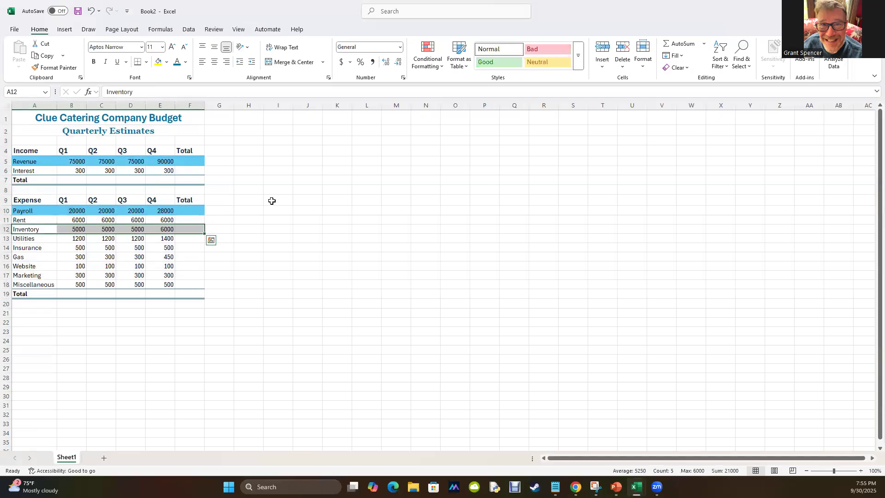
pyautogui.click(579, 56)
pyautogui.click(642, 193)
pyautogui.moveTo(25, 247); pyautogui.dragTo(194, 248)
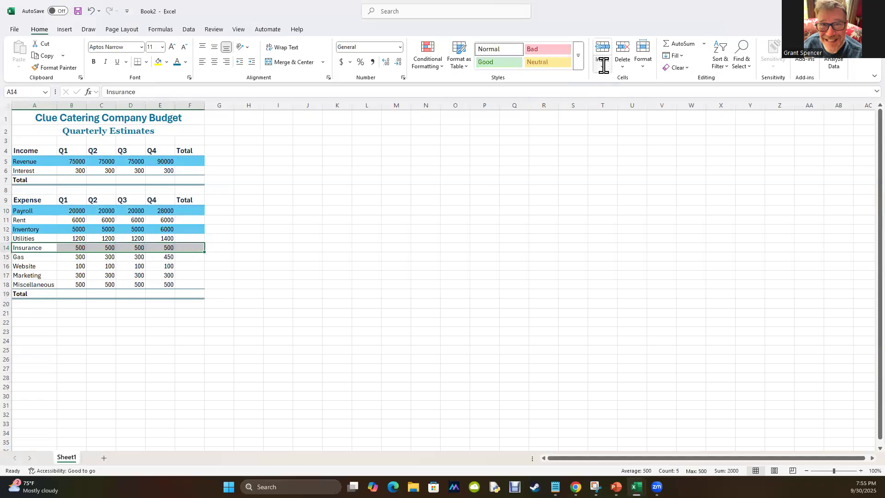
pyautogui.click(578, 56)
pyautogui.click(642, 191)
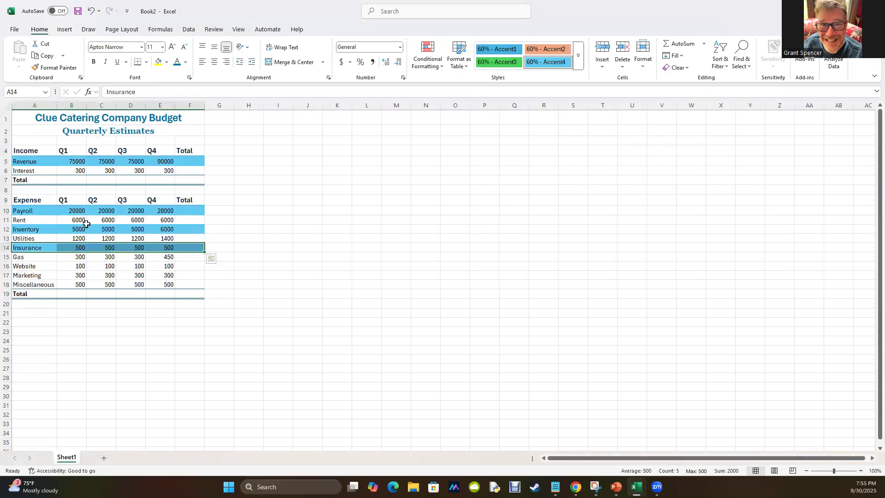
# Apply the 60% - Accent4 cell style to the Website row A16:F16 and the Miscellaneous row A18:F18.
pyautogui.moveTo(26, 266); pyautogui.dragTo(196, 266)
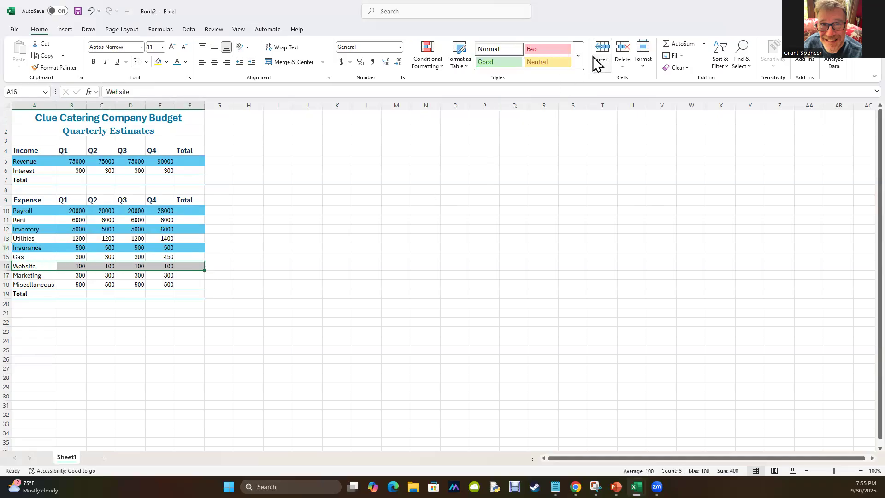
pyautogui.click(578, 56)
pyautogui.click(639, 194)
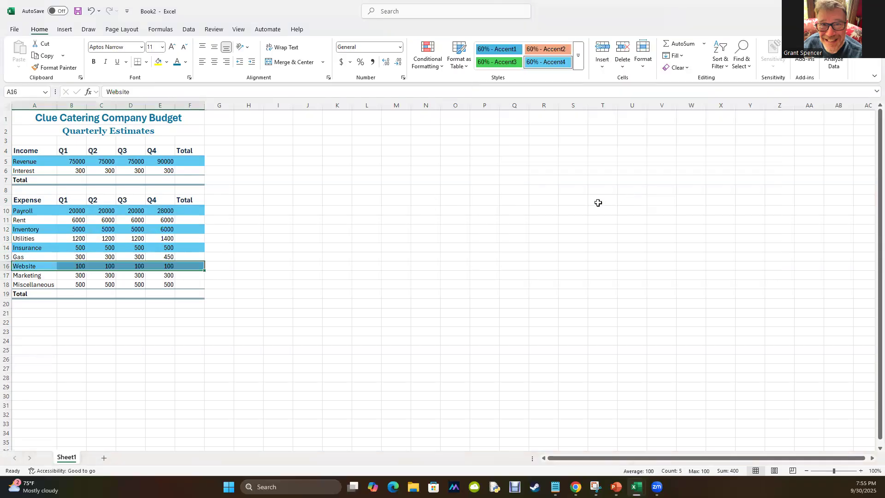
pyautogui.moveTo(18, 285); pyautogui.dragTo(187, 286)
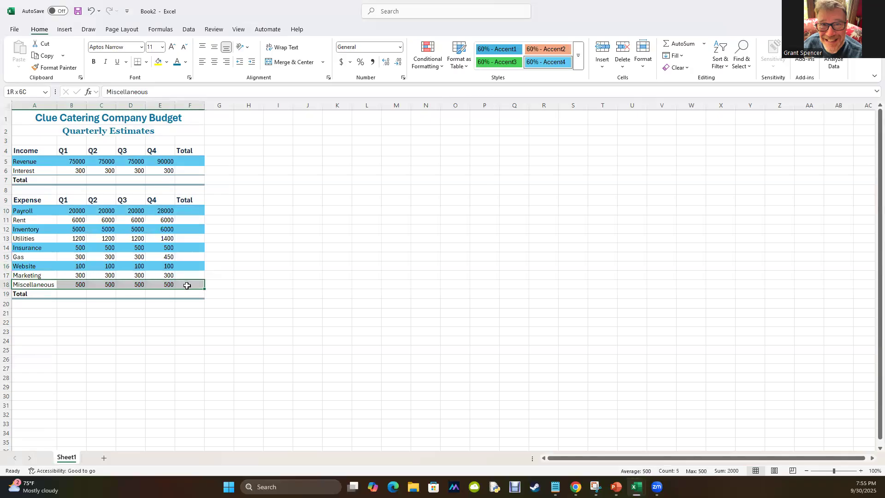
pyautogui.click(579, 57)
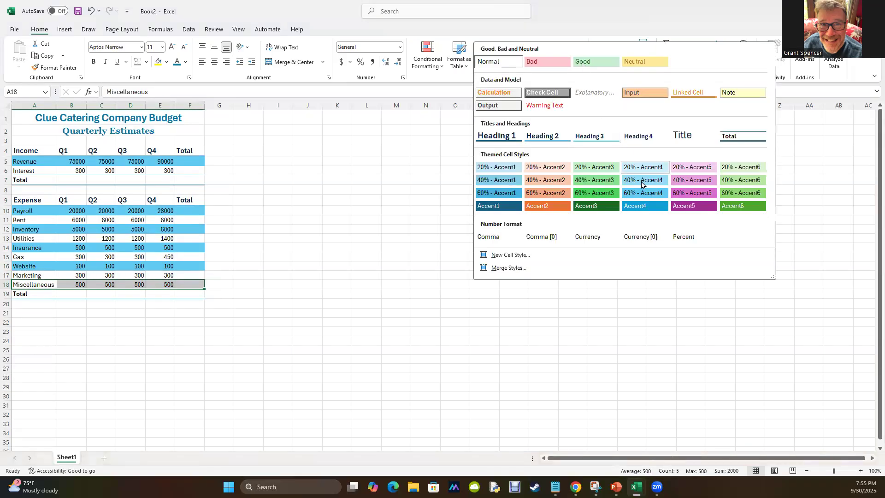
pyautogui.click(643, 193)
# Apply the 40% - Accent4 cell style to the Interest row A6:F6 and the Rent row A11:F11.
pyautogui.click(15, 172)
pyautogui.moveTo(15, 172); pyautogui.dragTo(191, 173)
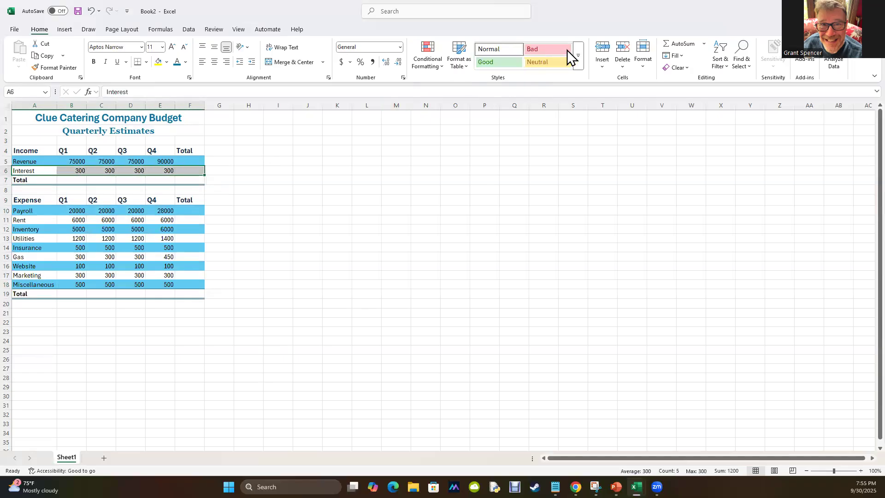
pyautogui.click(578, 57)
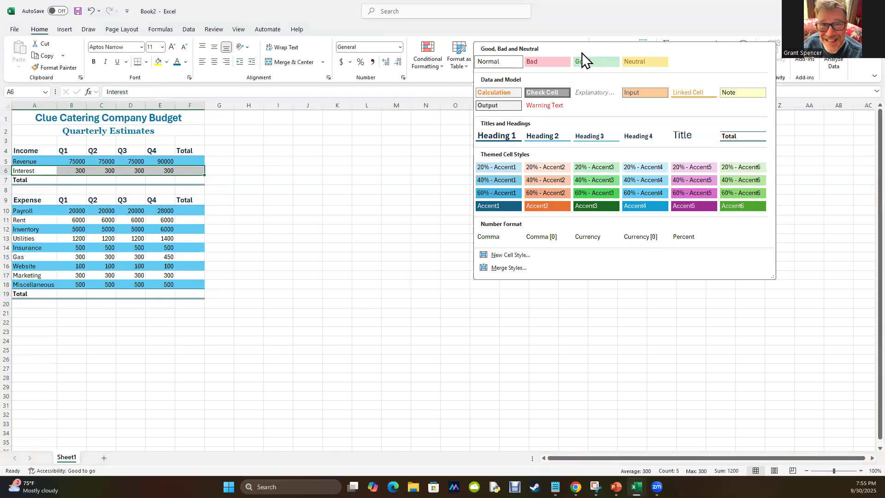
pyautogui.click(638, 182)
pyautogui.moveTo(26, 220); pyautogui.dragTo(194, 220)
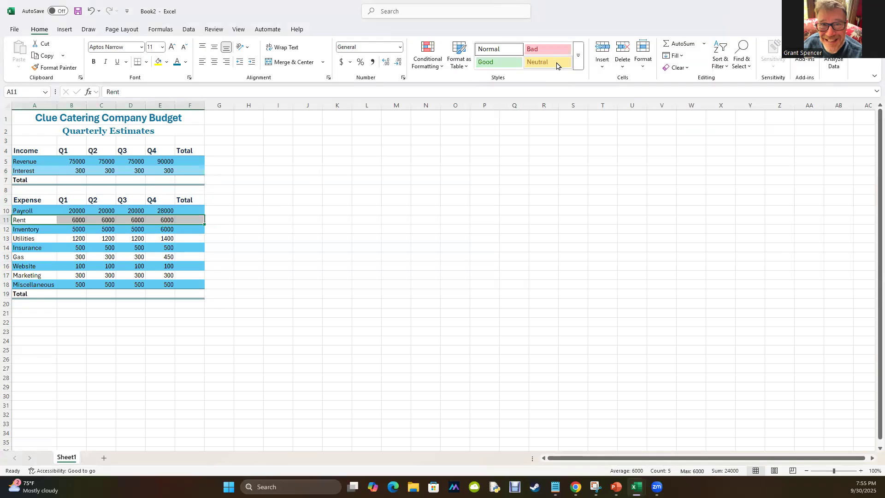
pyautogui.click(578, 55)
pyautogui.click(631, 184)
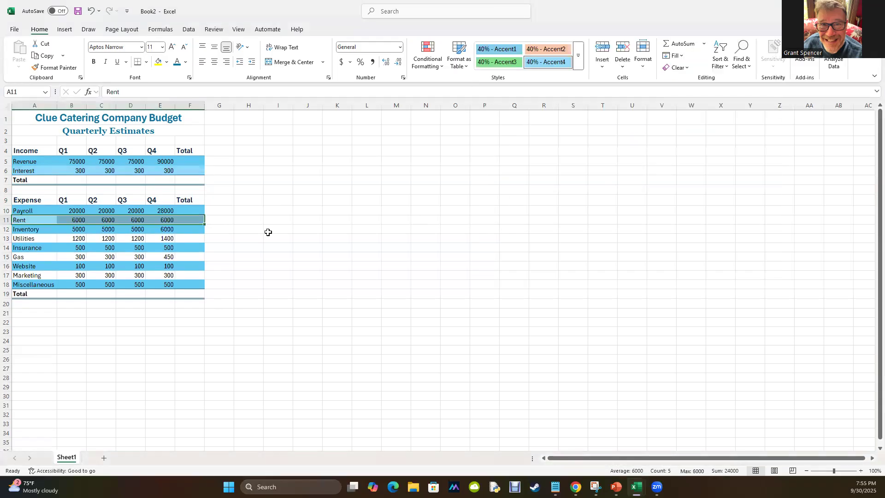
# Apply the 40% - Accent4 cell style to the Utilities row A13:F13 and the Gas row A15:F15.
pyautogui.moveTo(29, 238); pyautogui.dragTo(183, 237)
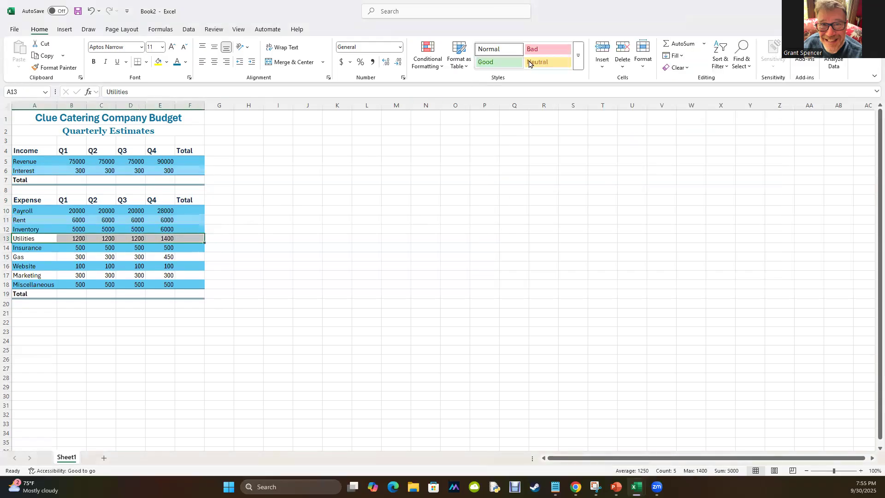
pyautogui.click(578, 56)
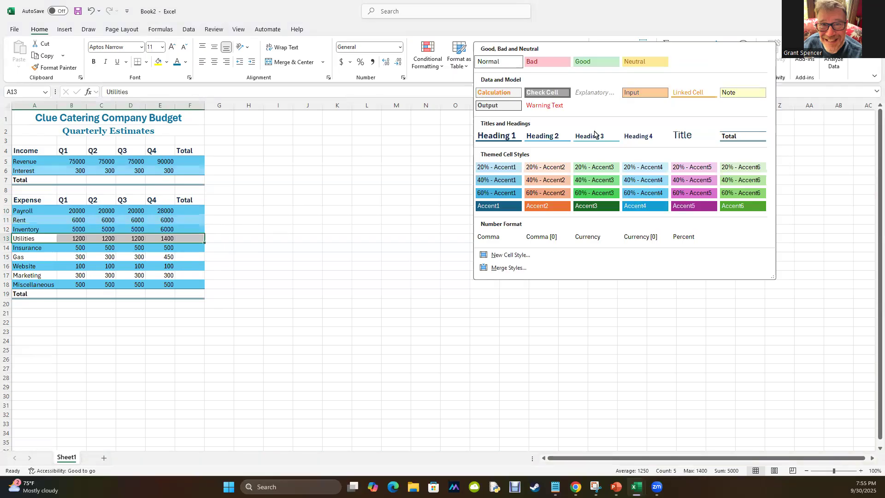
pyautogui.click(630, 180)
pyautogui.moveTo(20, 256); pyautogui.dragTo(194, 256)
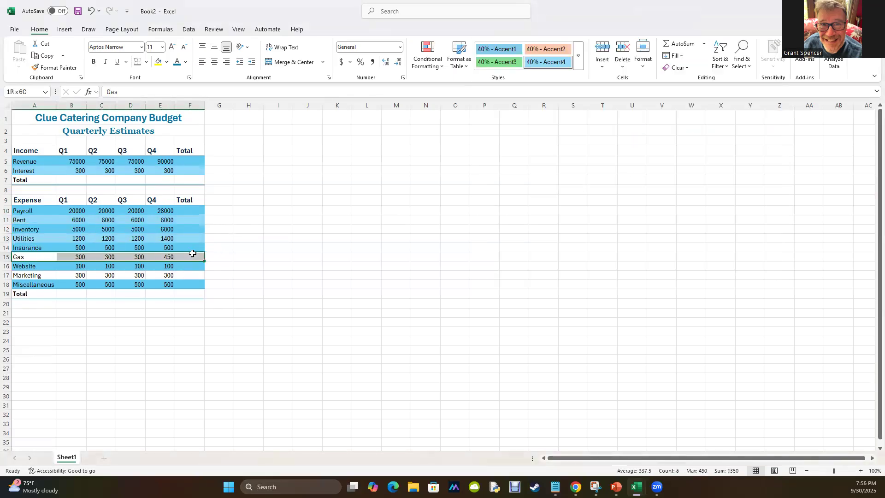
pyautogui.click(578, 62)
pyautogui.click(628, 179)
# Apply the 40% - Accent4 cell style to the Marketing row A17:F17.
pyautogui.moveTo(24, 276); pyautogui.dragTo(186, 275)
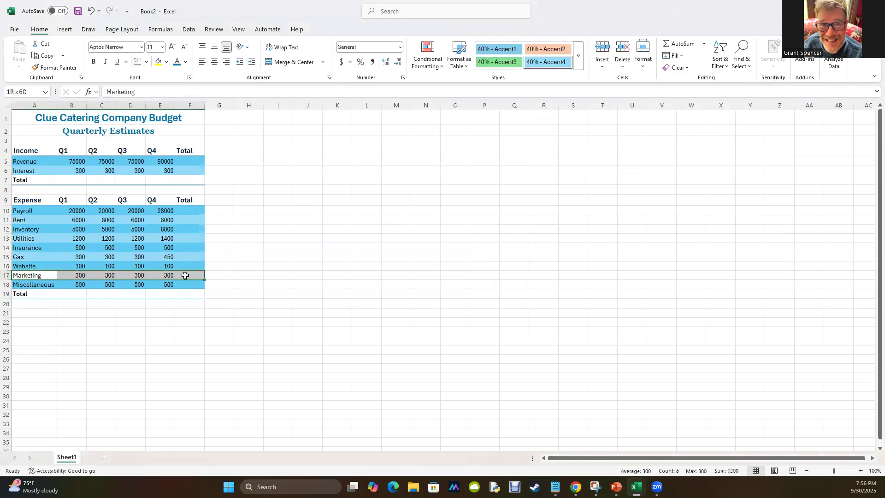
pyautogui.click(579, 56)
pyautogui.click(629, 178)
pyautogui.click(206, 424)
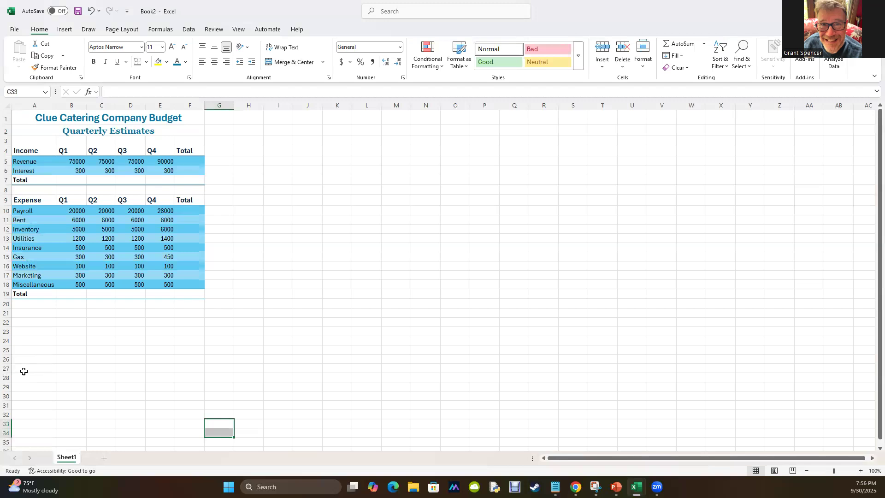
pyautogui.moveTo(65, 177); pyautogui.dragTo(190, 187)
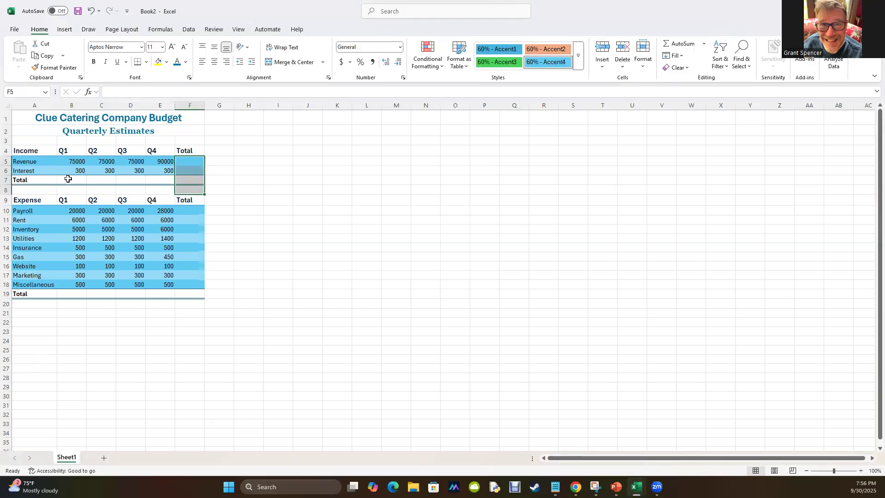
pyautogui.click(388, 240)
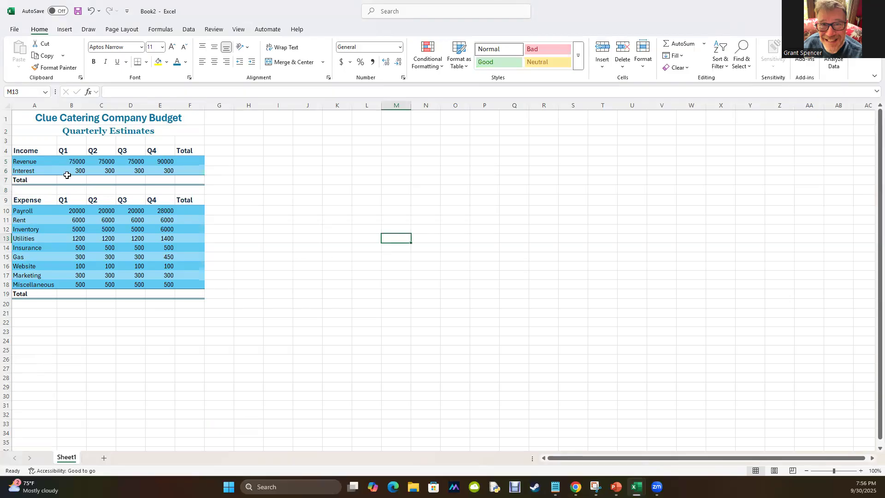
# AutoSum the Q1 income B5:B6 into B7 and the Q1 expenses B10:B18 into B19.
pyautogui.moveTo(70, 160); pyautogui.dragTo(71, 171)
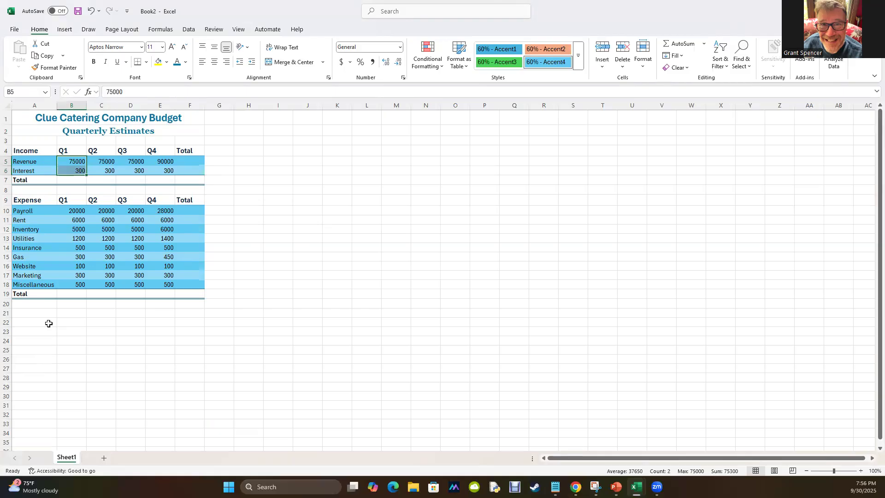
pyautogui.click(667, 43)
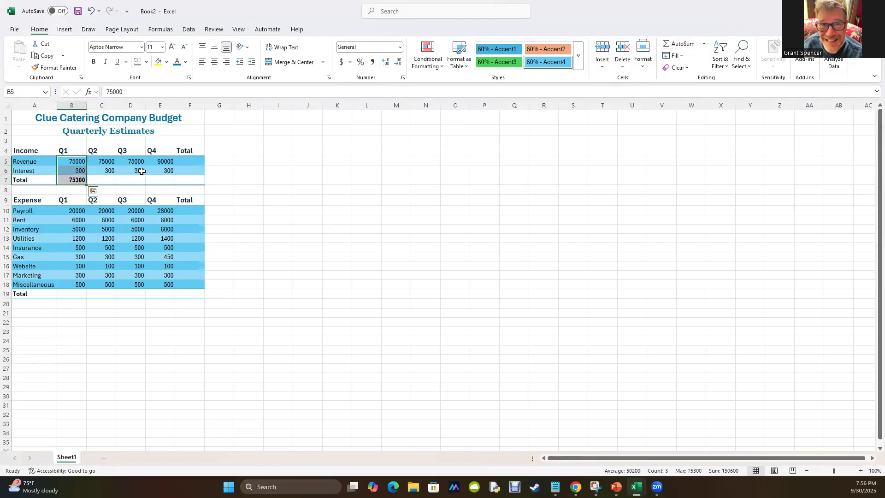
pyautogui.click(73, 180)
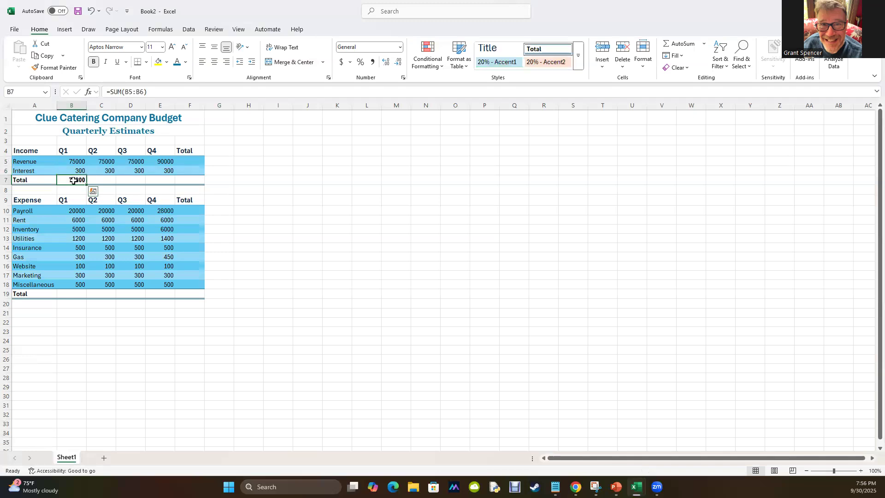
pyautogui.moveTo(71, 212); pyautogui.dragTo(69, 284)
pyautogui.click(672, 44)
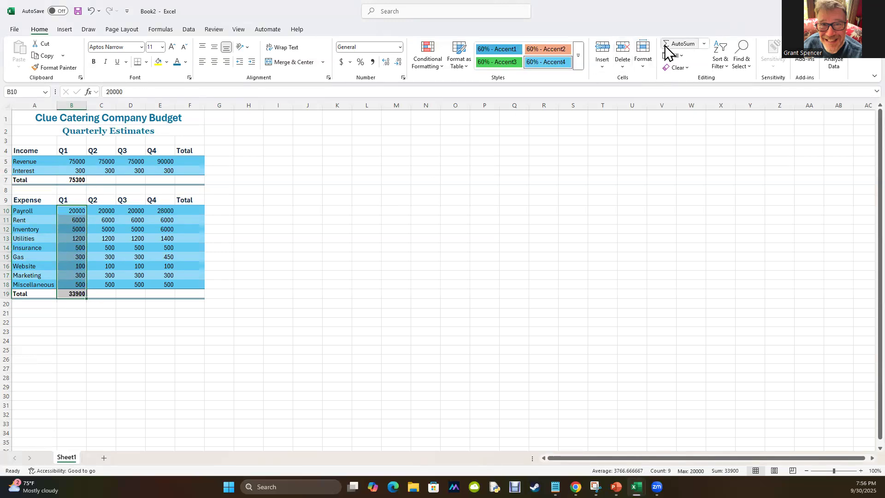
pyautogui.click(341, 396)
# Copy the Q1 income total formula from B7 across C7:F7 and check the formula in F7.
pyautogui.click(64, 180)
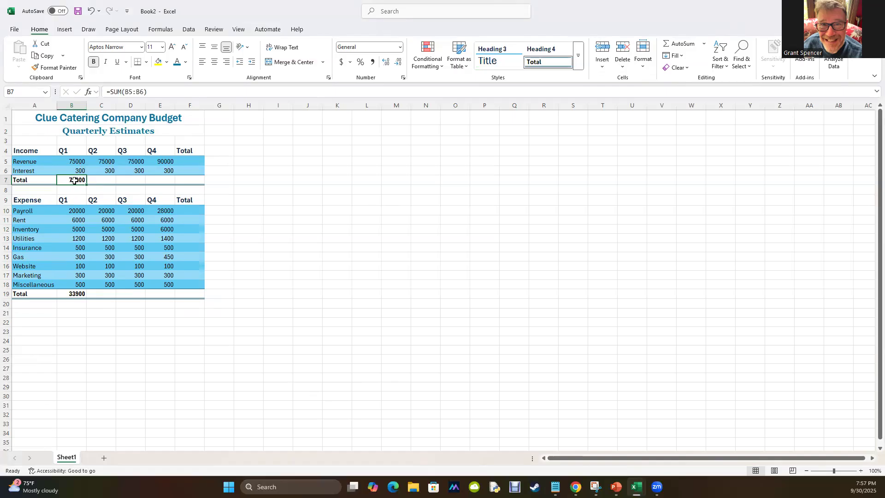
pyautogui.hotkey('ctrl', 'c')
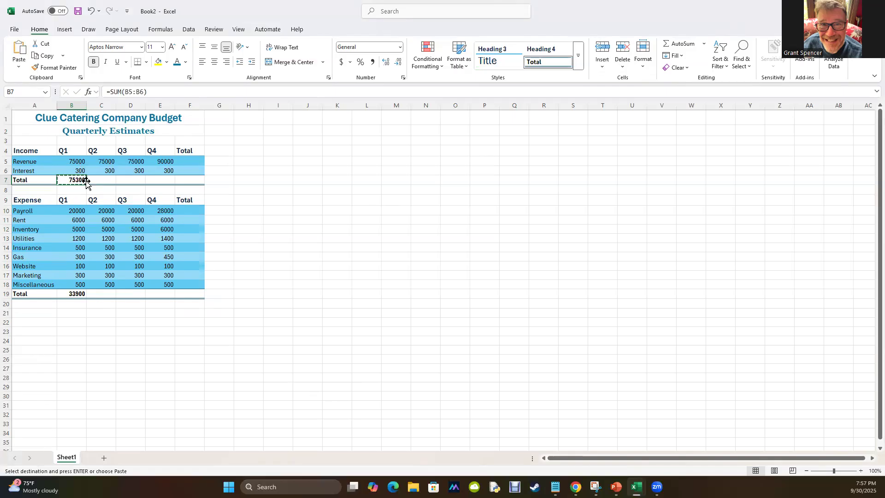
pyautogui.moveTo(99, 179); pyautogui.dragTo(183, 183)
pyautogui.hotkey('ctrl', 'v')
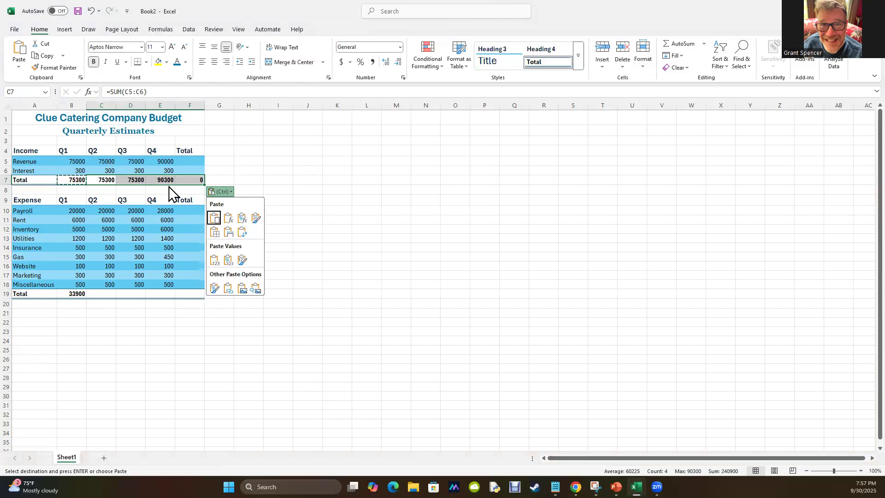
pyautogui.press('Escape')
pyautogui.moveTo(189, 160); pyautogui.dragTo(188, 171)
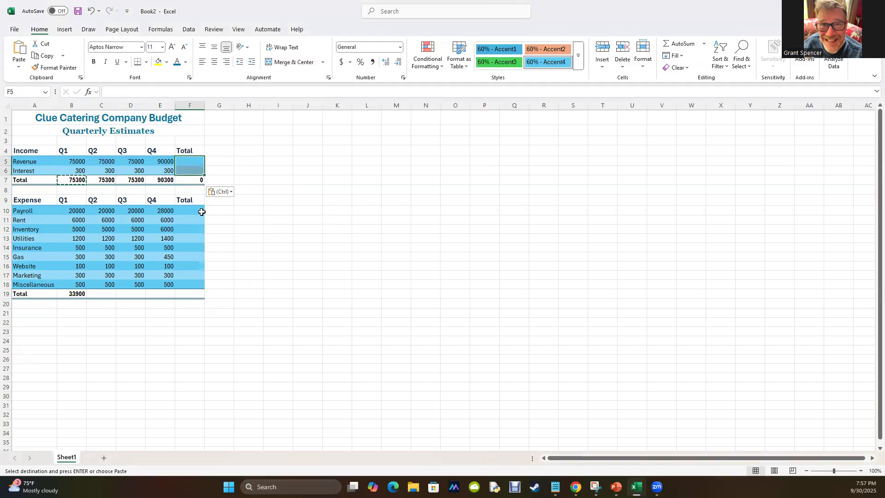
pyautogui.click(181, 183)
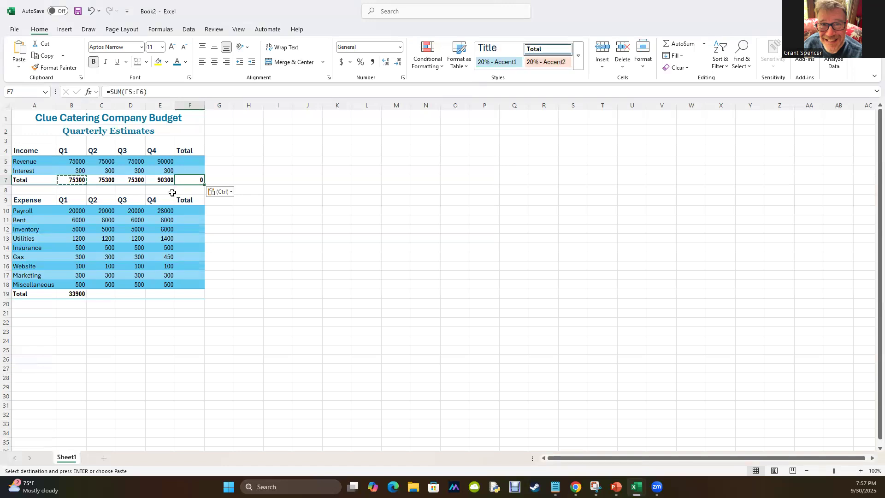
# Copy the Q1 expense total formula from B19 across the remaining Total row cells C19:F19.
pyautogui.click(73, 295)
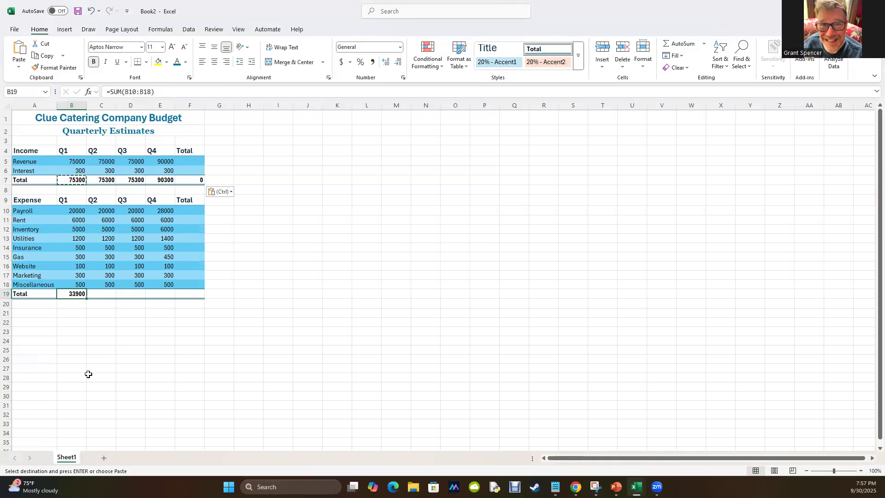
pyautogui.click(76, 256)
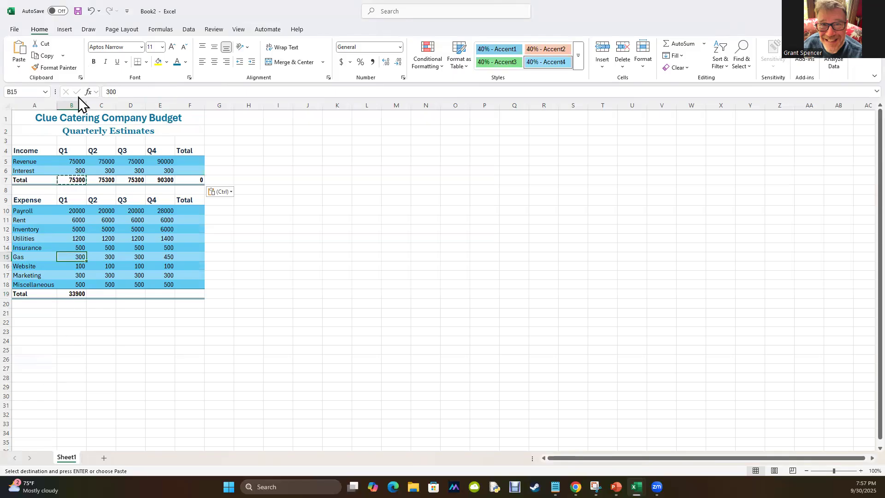
pyautogui.click(108, 276)
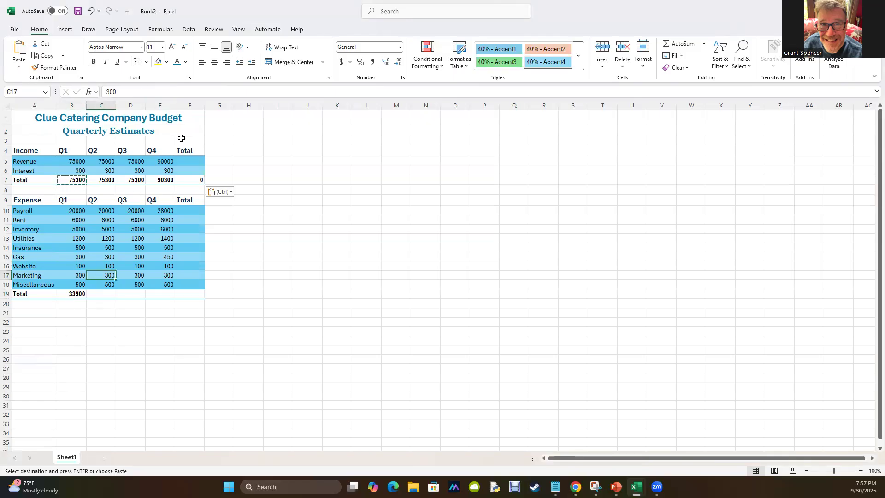
pyautogui.click(163, 211)
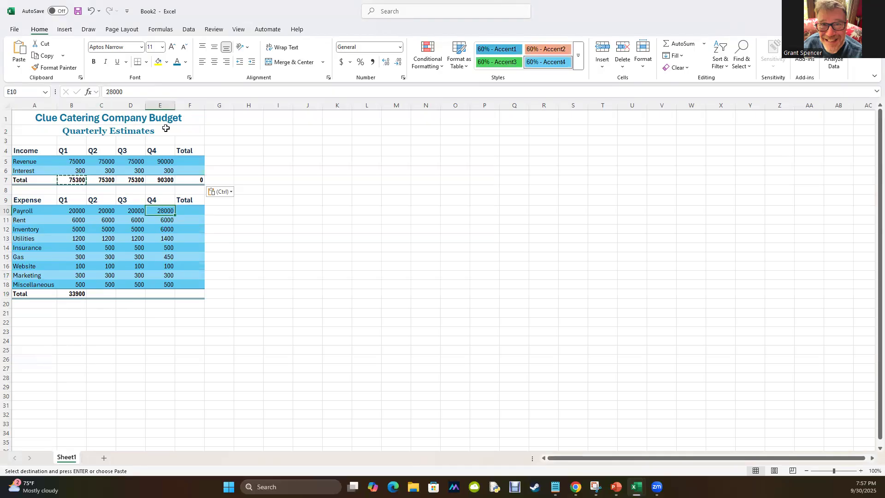
pyautogui.click(76, 295)
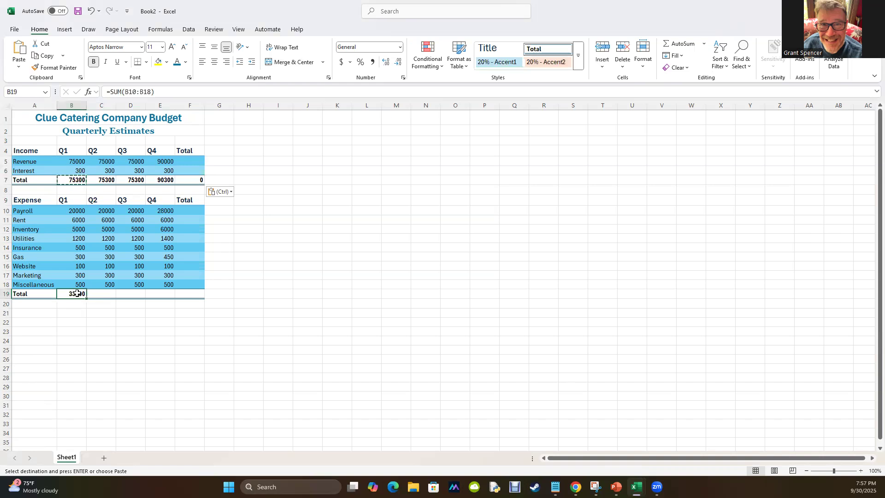
pyautogui.hotkey('ctrl', 'c')
pyautogui.moveTo(100, 293); pyautogui.dragTo(176, 294)
pyautogui.hotkey('ctrl', 'v')
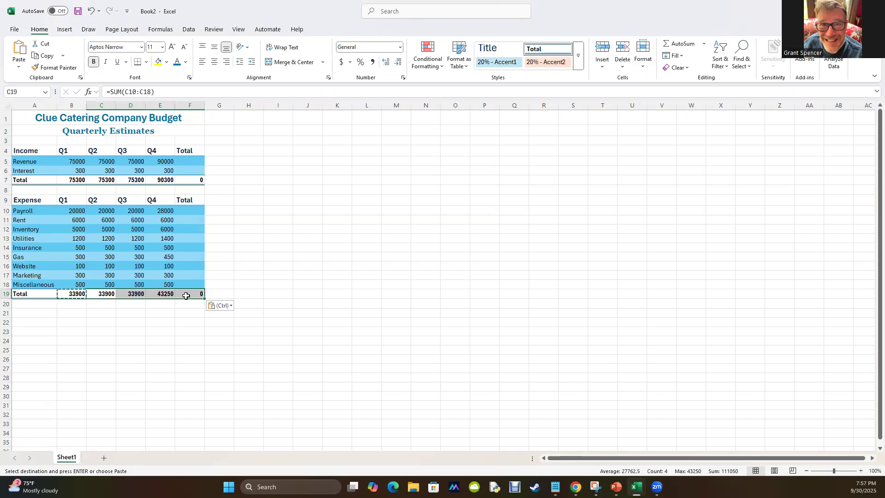
# Test the Q3 expense total by setting the Website amount in D16 to 1000, and restore it to 100.
pyautogui.click(137, 265)
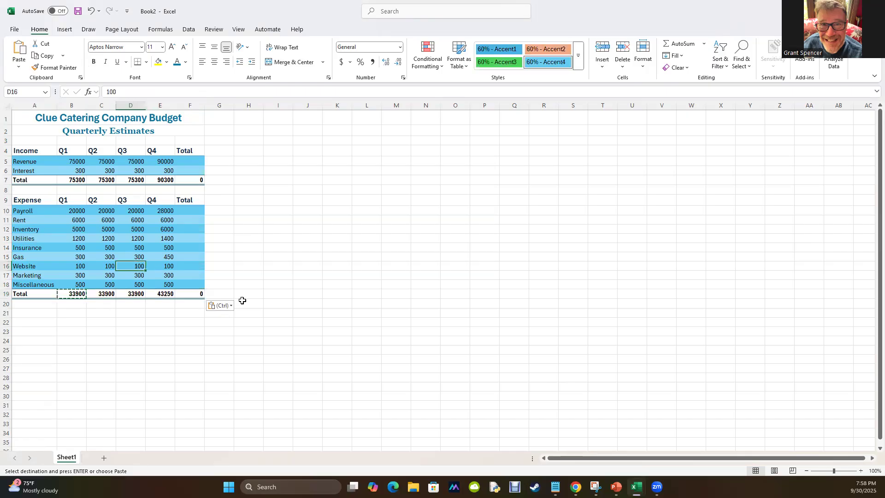
pyautogui.write('1000')
pyautogui.press('Return')
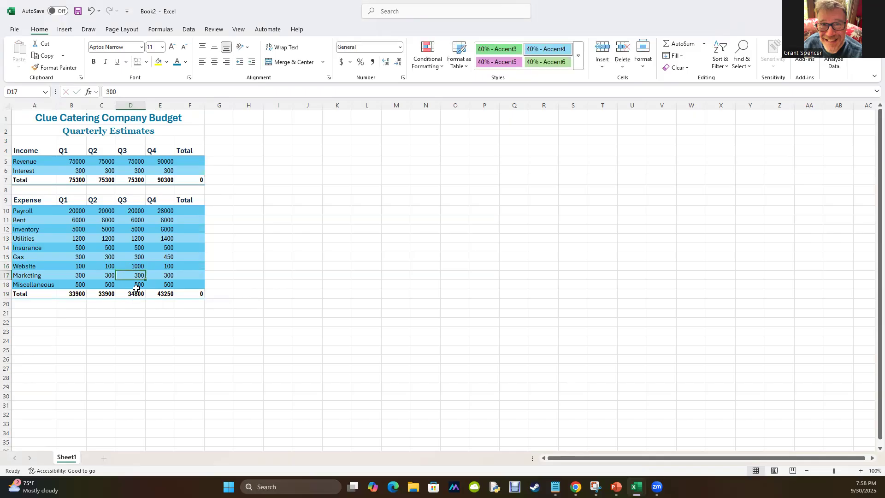
pyautogui.click(139, 267)
pyautogui.write('100')
pyautogui.press('Return')
# AutoSum the quarterly Revenue amounts B5:E5 into F5 and check the resulting formula.
pyautogui.moveTo(66, 160); pyautogui.dragTo(166, 162)
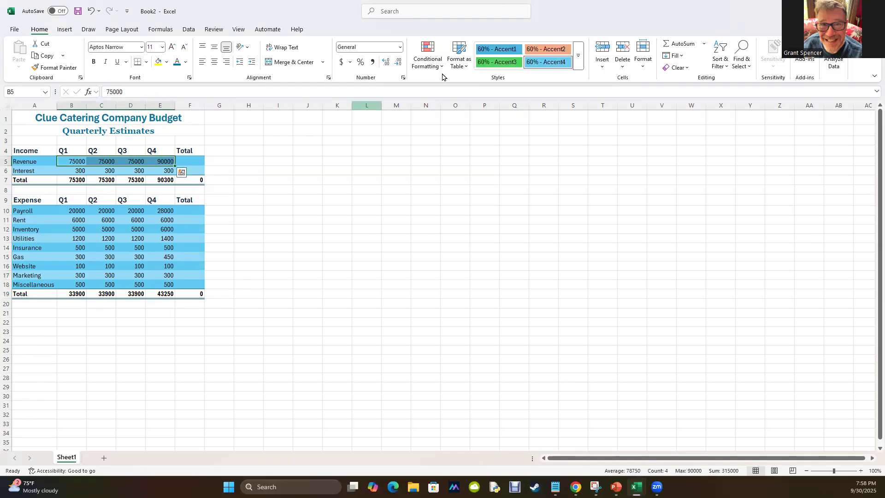
pyautogui.click(676, 48)
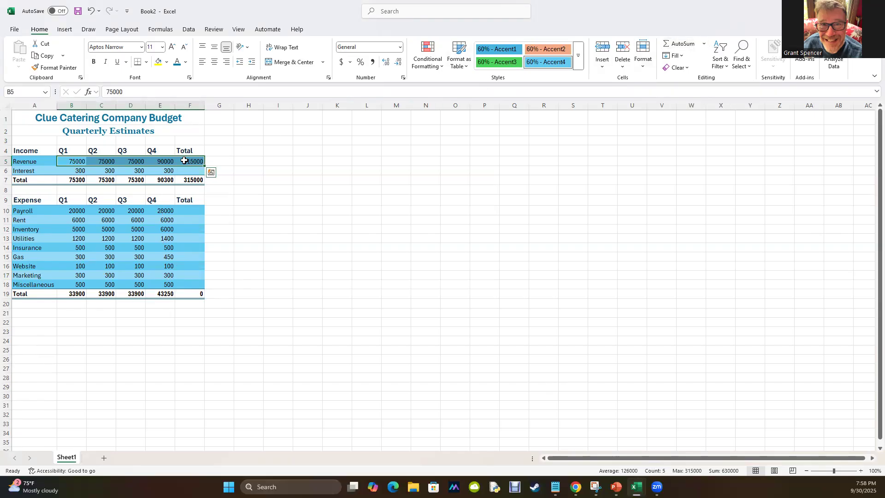
pyautogui.click(185, 161)
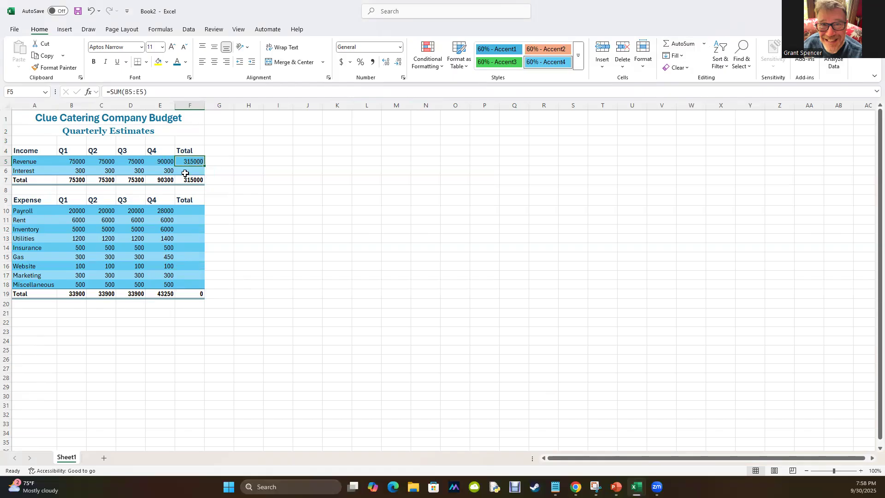
# Copy the Revenue total formula from F5 into the Interest total cell F6.
pyautogui.hotkey('ctrl', 'c')
pyautogui.click(186, 171)
pyautogui.hotkey('ctrl', 'v')
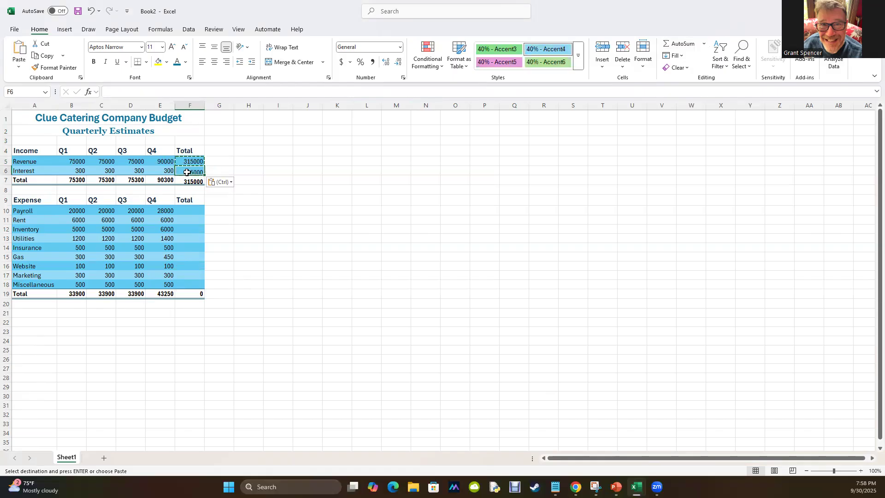
pyautogui.press('ctrl')
pyautogui.press('ctrl')
# AutoSum the quarterly amounts of every expense row into the Total cells F10:F18.
pyautogui.click(187, 212)
pyautogui.moveTo(187, 216); pyautogui.dragTo(181, 288)
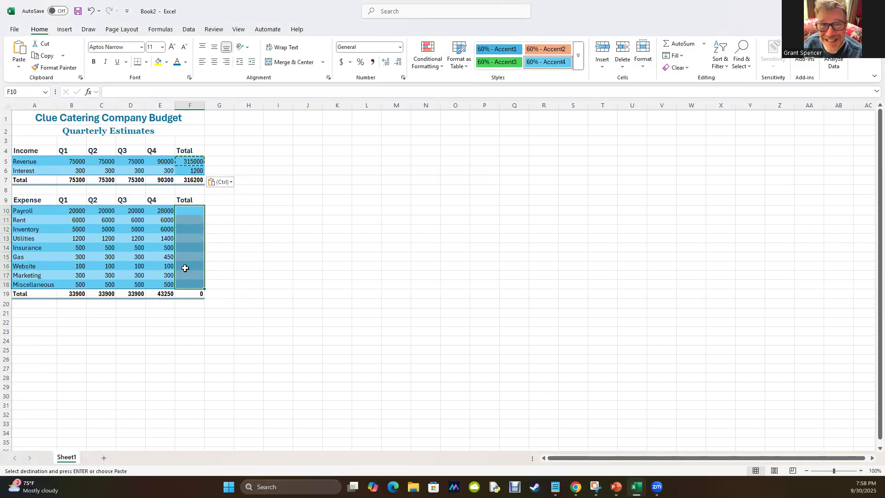
pyautogui.click(678, 43)
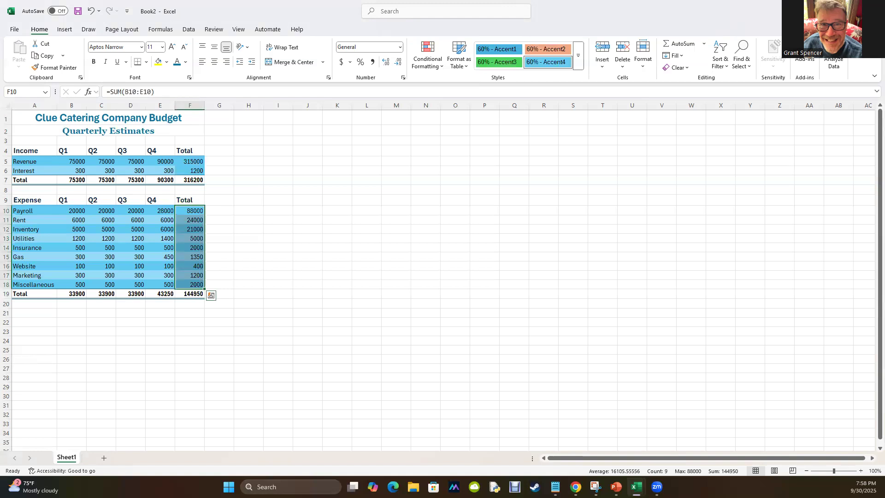
# Consult the finished example workbook and enter the row label Net in A21 of the new budget.
pyautogui.hotkey('alt', 'Tab')
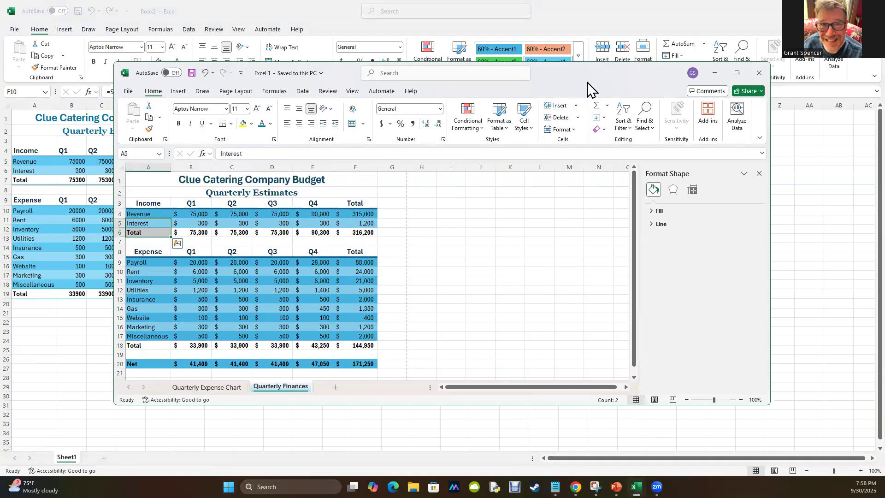
pyautogui.hotkey('alt', 'Tab')
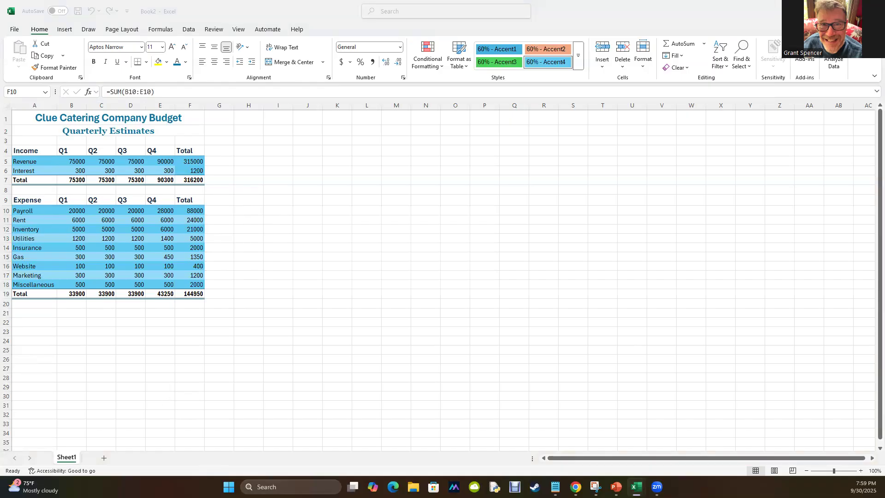
pyautogui.click(23, 312)
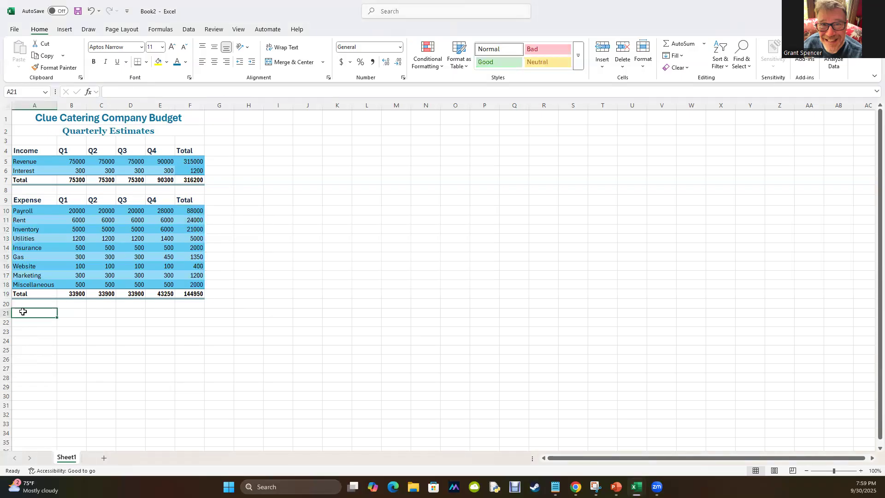
pyautogui.write('Net')
pyautogui.press('Return')
pyautogui.click(74, 293)
pyautogui.click(65, 180)
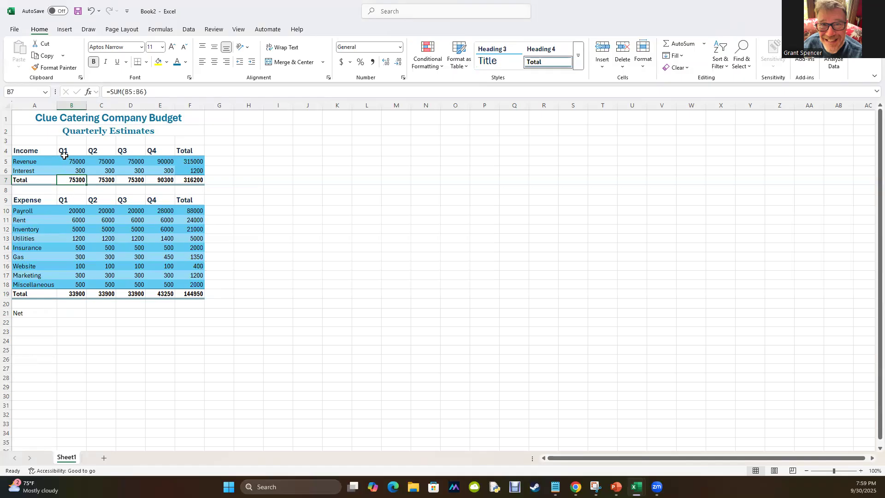
# Apply the Accounting number format to the income amounts B5:F7, the Payroll row B10:F10 and the expense Total row B19:F19.
pyautogui.moveTo(66, 161); pyautogui.dragTo(190, 178)
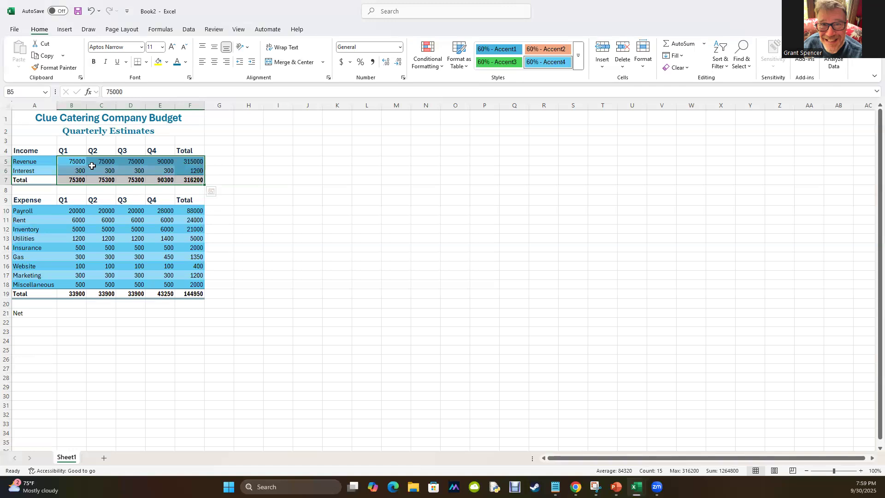
pyautogui.click(345, 63)
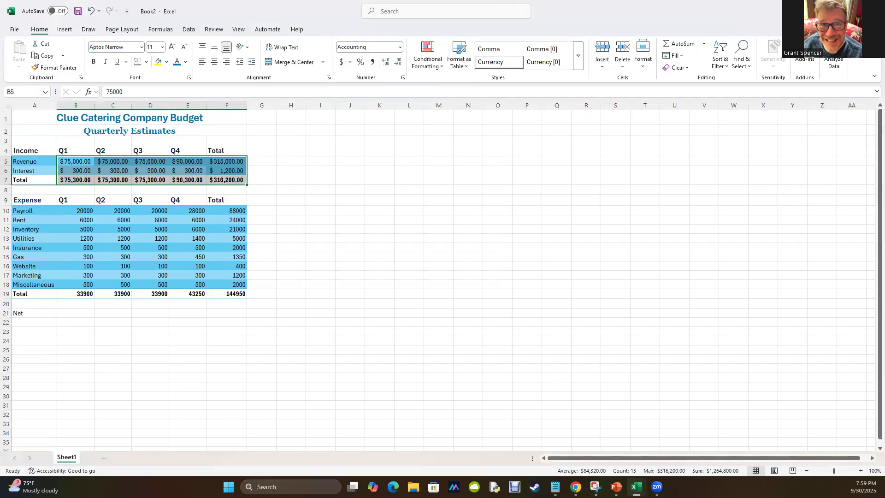
pyautogui.click(84, 212)
pyautogui.moveTo(83, 211); pyautogui.dragTo(230, 215)
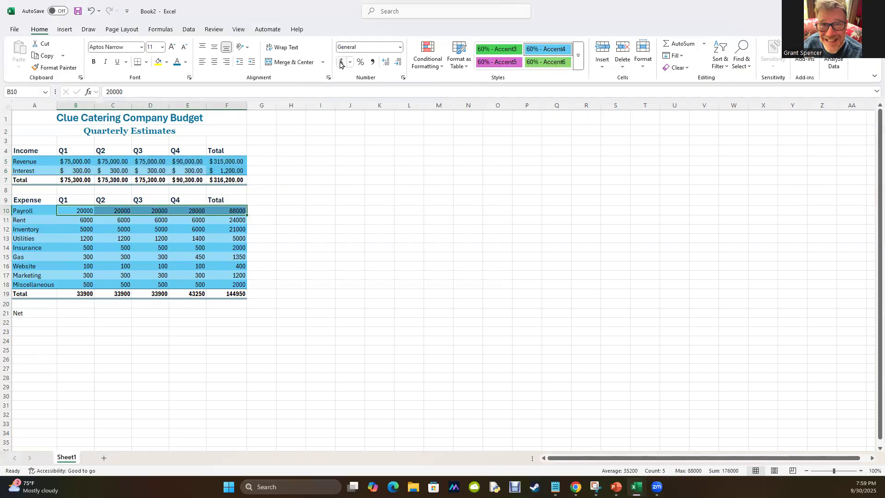
pyautogui.click(341, 62)
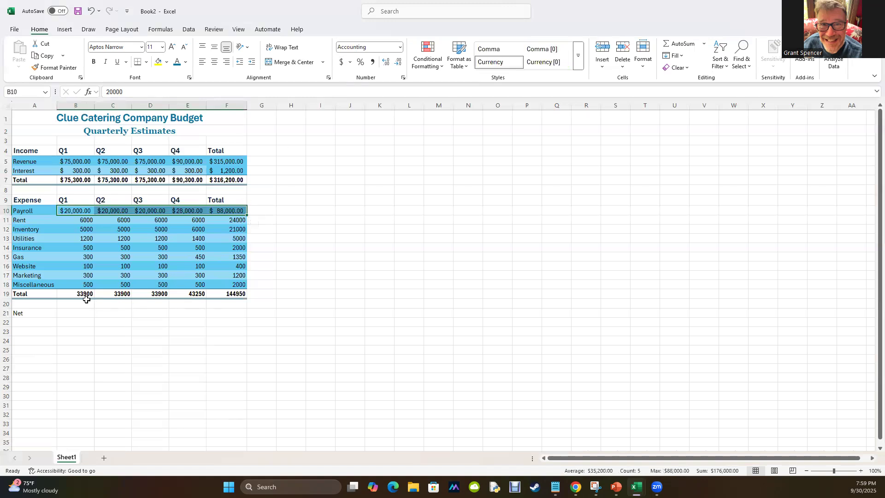
pyautogui.moveTo(67, 294); pyautogui.dragTo(233, 294)
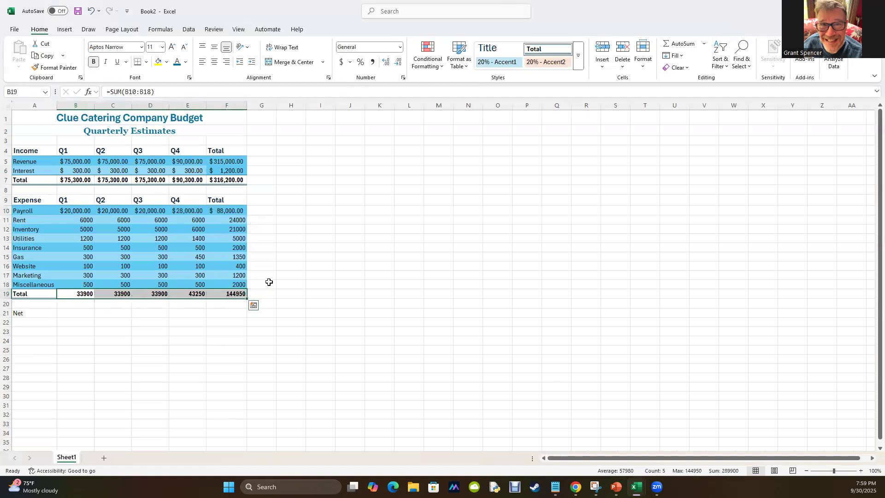
pyautogui.click(341, 62)
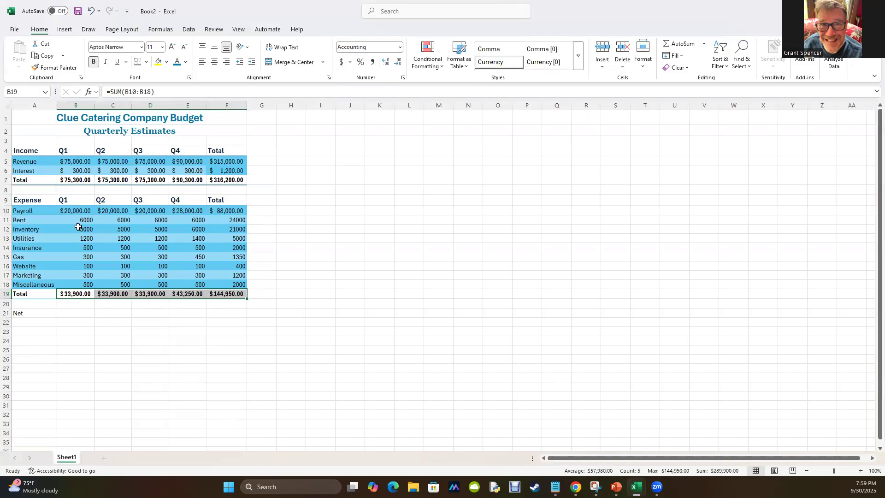
# Apply the Comma style to the expense amounts from Rent through Miscellaneous, B11:F18.
pyautogui.moveTo(74, 221); pyautogui.dragTo(232, 283)
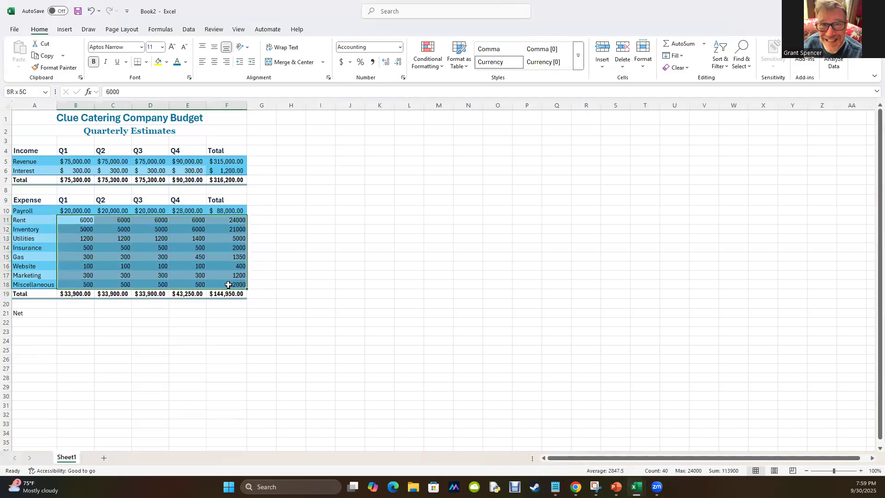
pyautogui.click(373, 62)
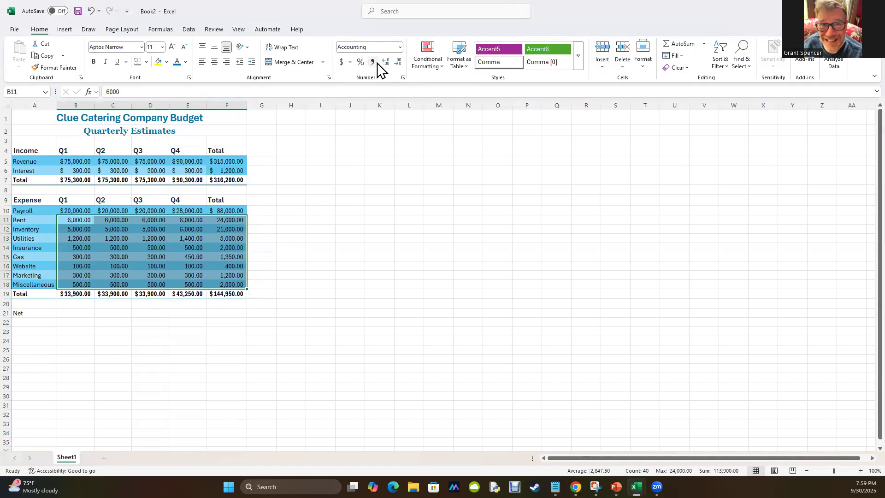
pyautogui.click(174, 408)
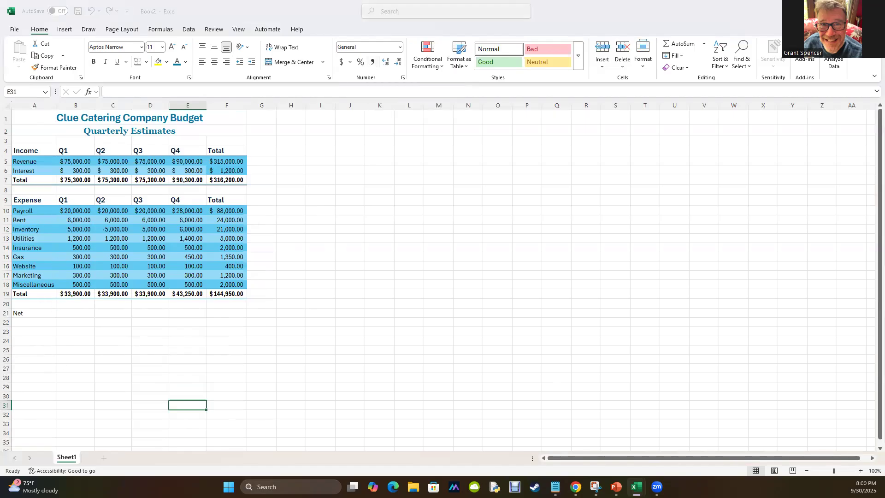
# Compare the number formatting with the finished example workbook and return to the new budget.
pyautogui.hotkey('alt', 'Tab')
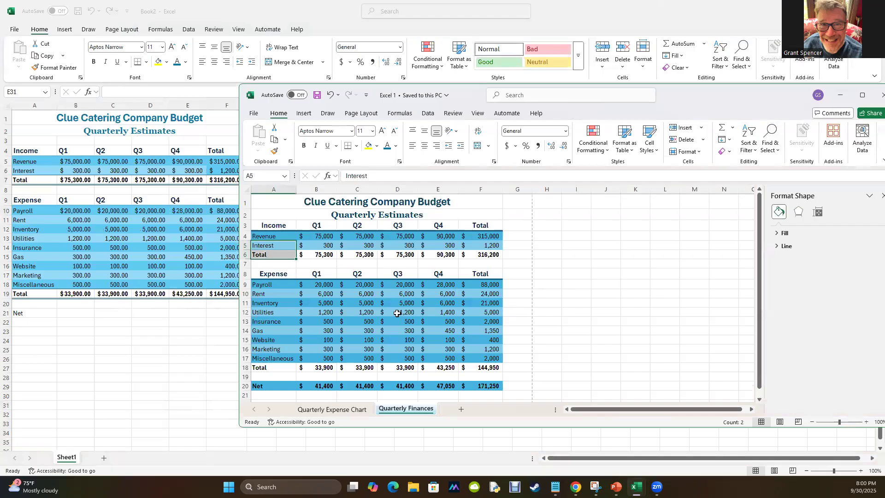
pyautogui.moveTo(712, 97); pyautogui.dragTo(884, 97)
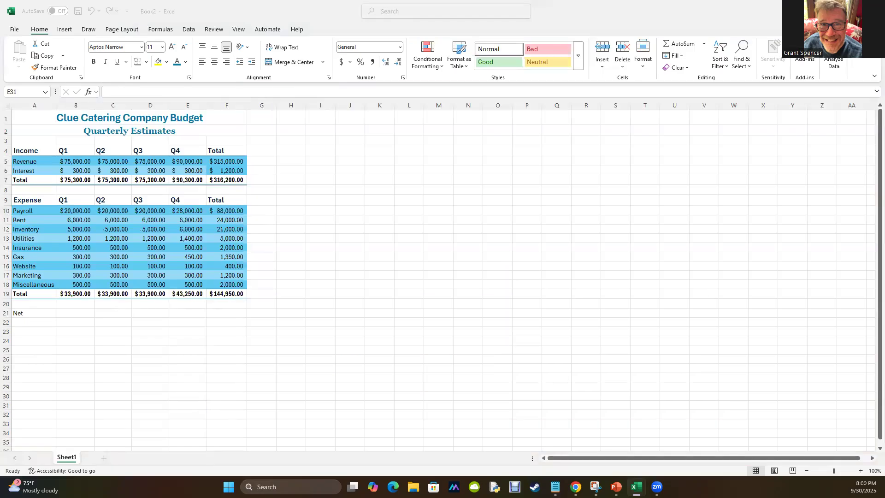
pyautogui.click(101, 380)
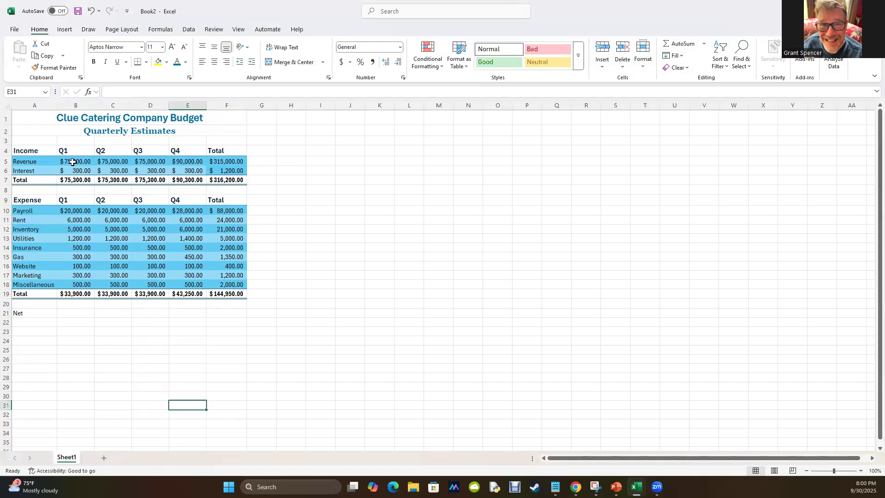
# Try an extra decimal place on B5:F6, and reduce all income amounts in B5:F7 to zero decimal places.
pyautogui.moveTo(72, 162); pyautogui.dragTo(224, 172)
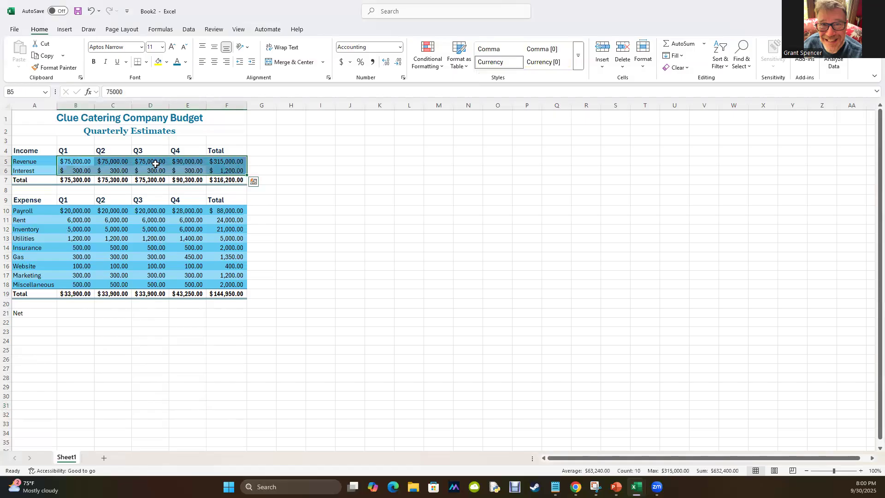
pyautogui.click(387, 62)
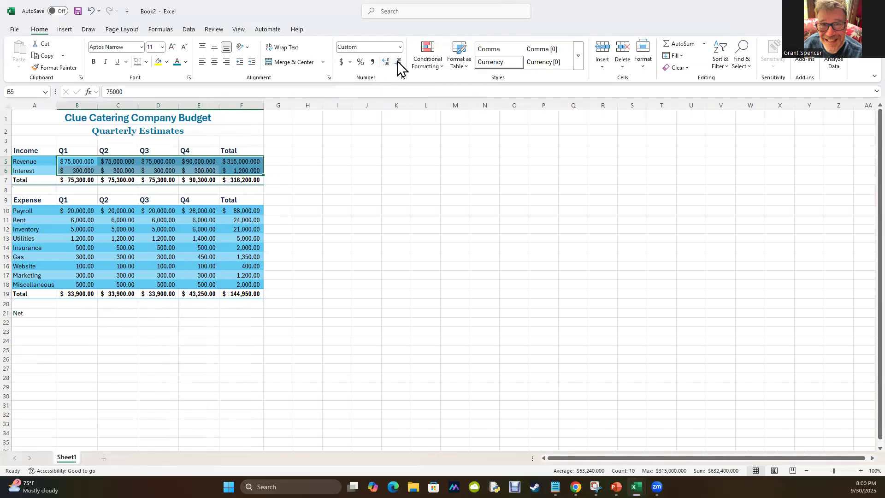
pyautogui.click(398, 64)
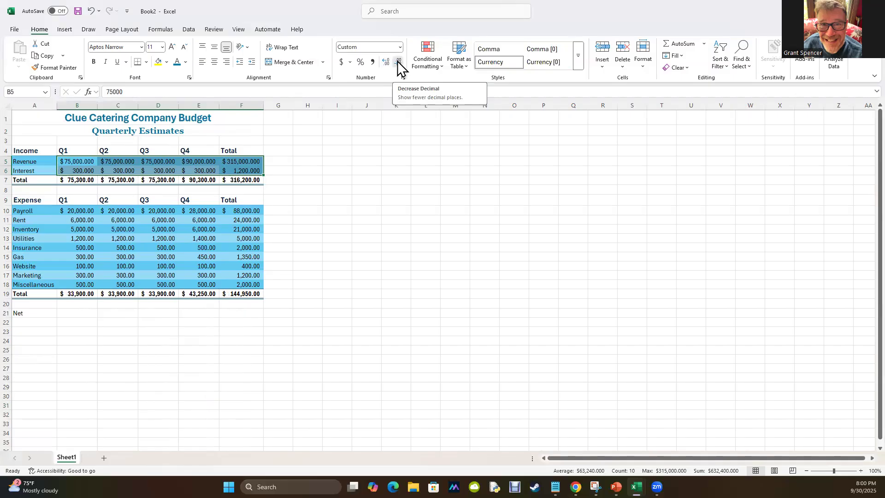
pyautogui.click(399, 63)
pyautogui.click(399, 63)
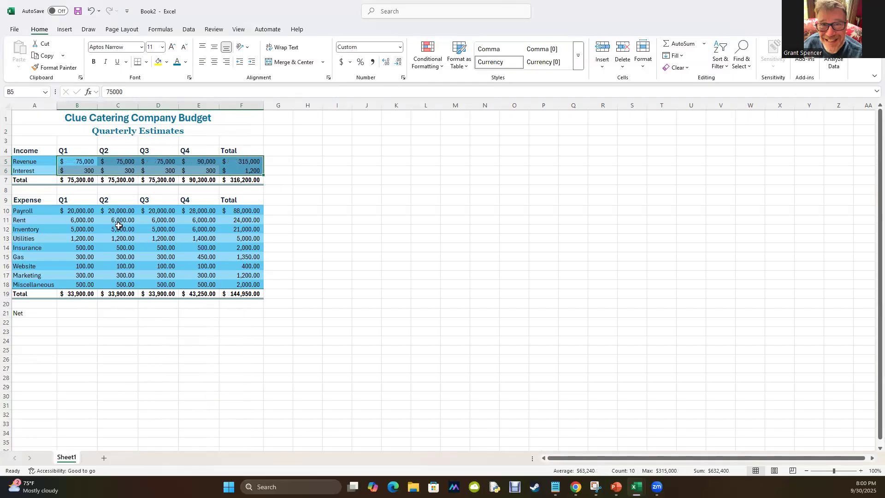
pyautogui.moveTo(74, 210); pyautogui.dragTo(166, 275)
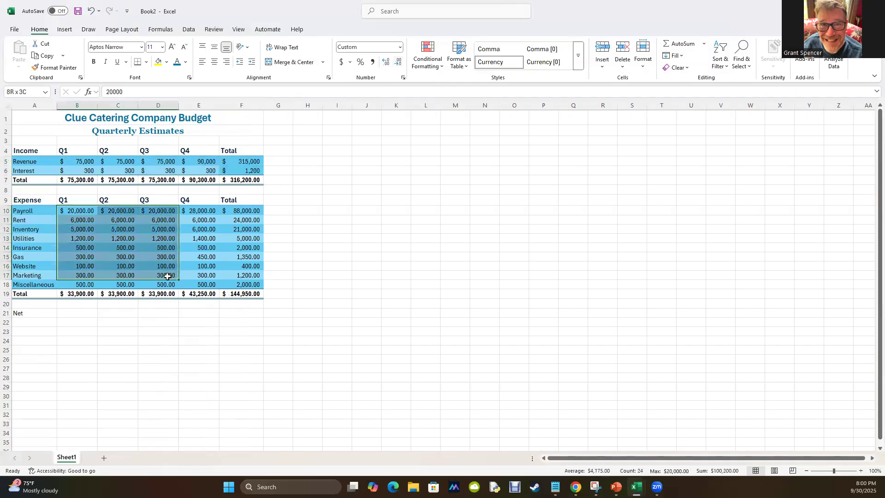
pyautogui.moveTo(73, 177); pyautogui.dragTo(251, 181)
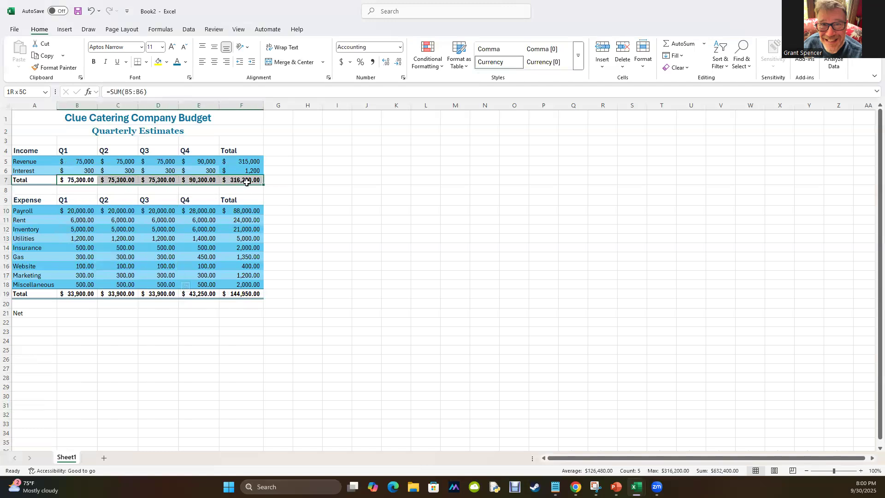
pyautogui.click(399, 64)
pyautogui.click(399, 64)
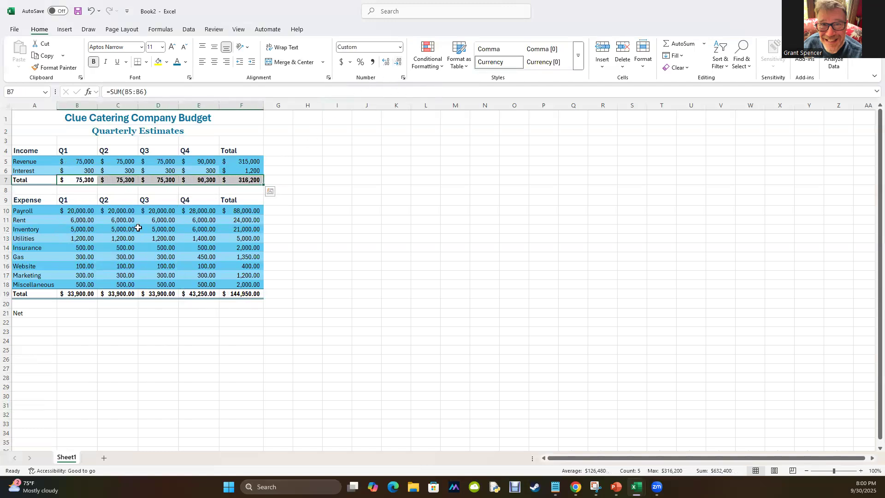
# Reduce the expense amounts and totals in B10:F19 to zero decimal places.
pyautogui.click(76, 210)
pyautogui.moveTo(75, 210); pyautogui.dragTo(249, 293)
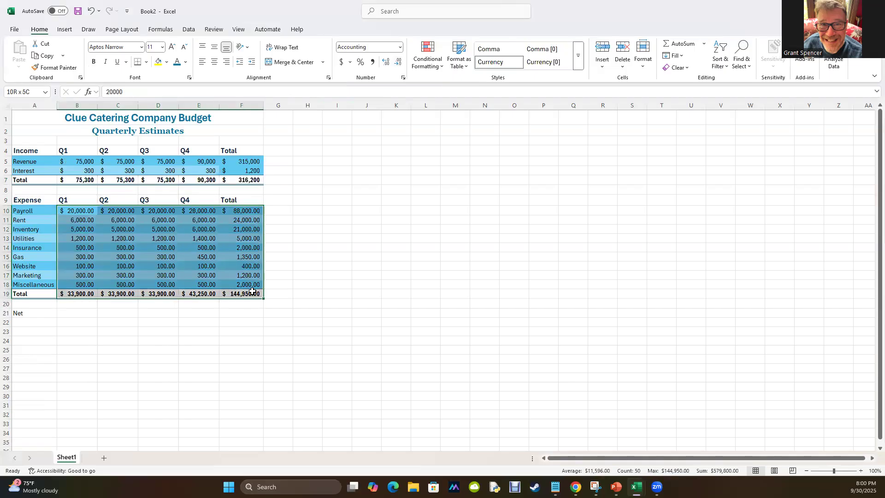
pyautogui.click(398, 63)
pyautogui.click(398, 63)
pyautogui.click(304, 319)
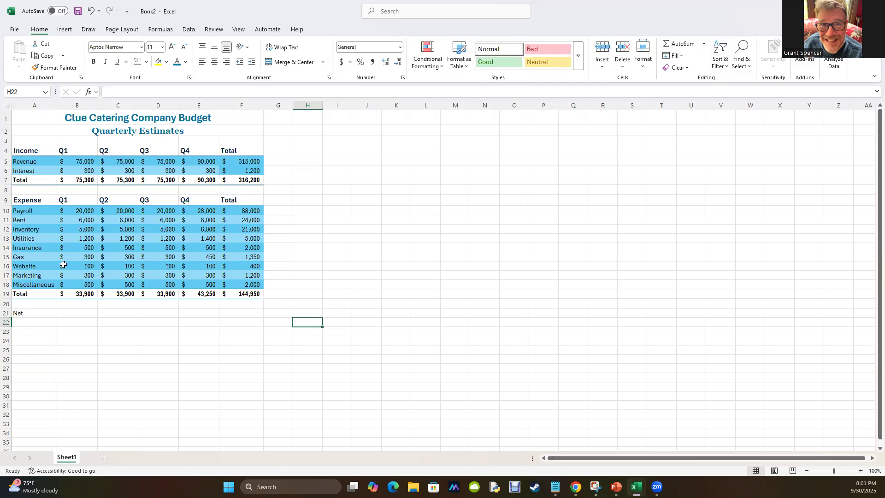
# Try centring the income column headings Q1 through Total in B4:F4.
pyautogui.click(66, 147)
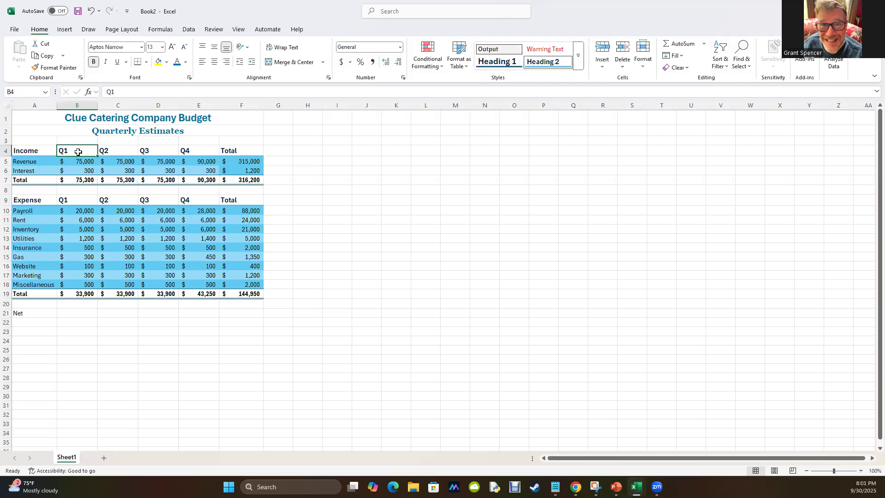
pyautogui.click(78, 162)
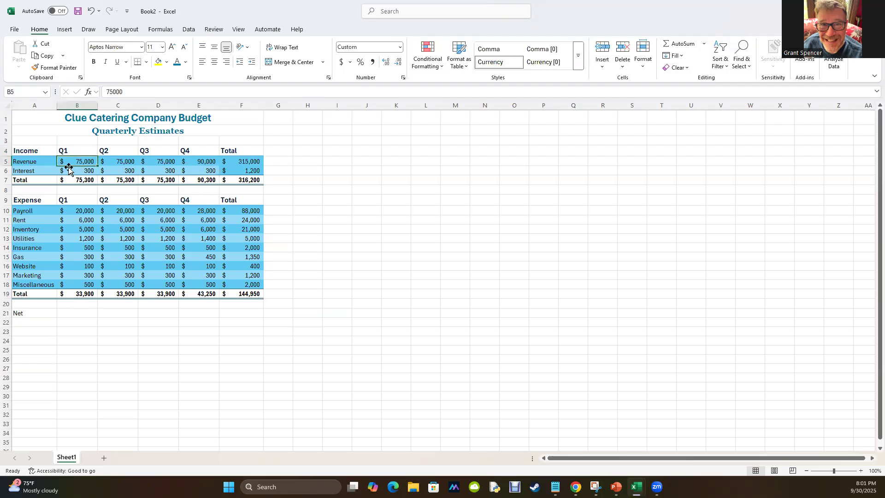
pyautogui.moveTo(65, 151); pyautogui.dragTo(231, 154)
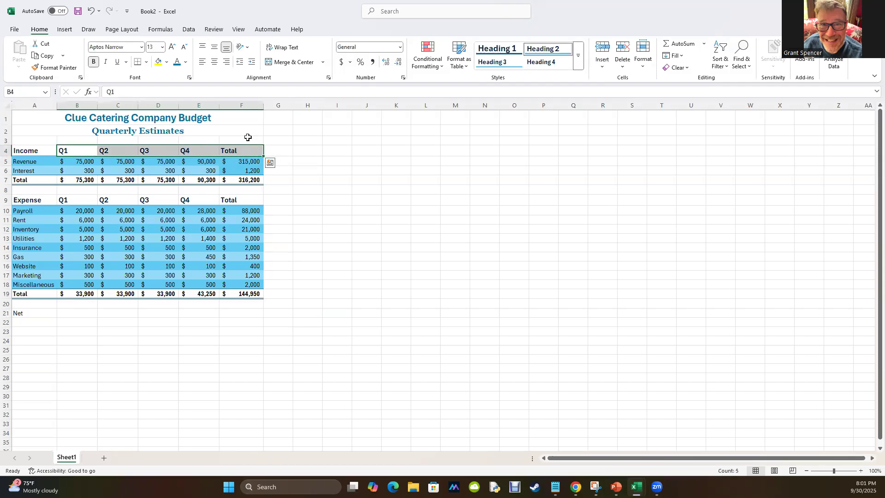
pyautogui.click(215, 62)
pyautogui.click(231, 394)
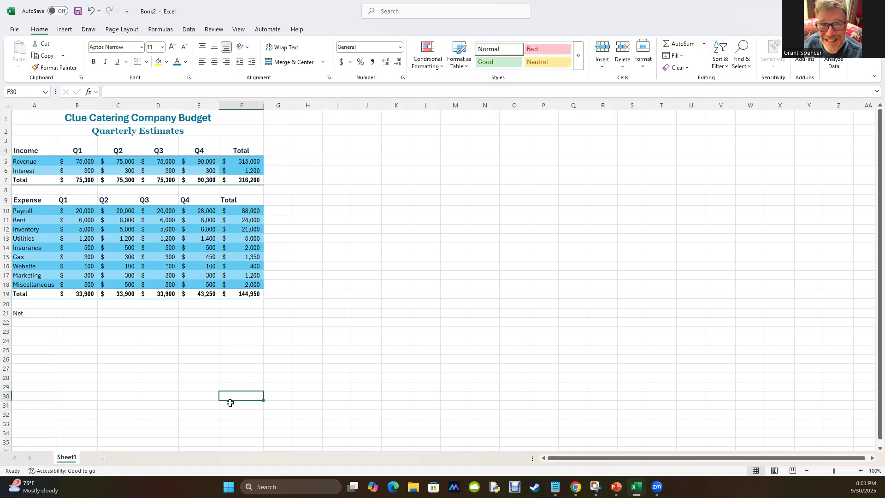
# Right-align the Q1 through Total headings of both the income and expense sections, B4:F4 and B9:F9.
pyautogui.moveTo(67, 151); pyautogui.dragTo(232, 154)
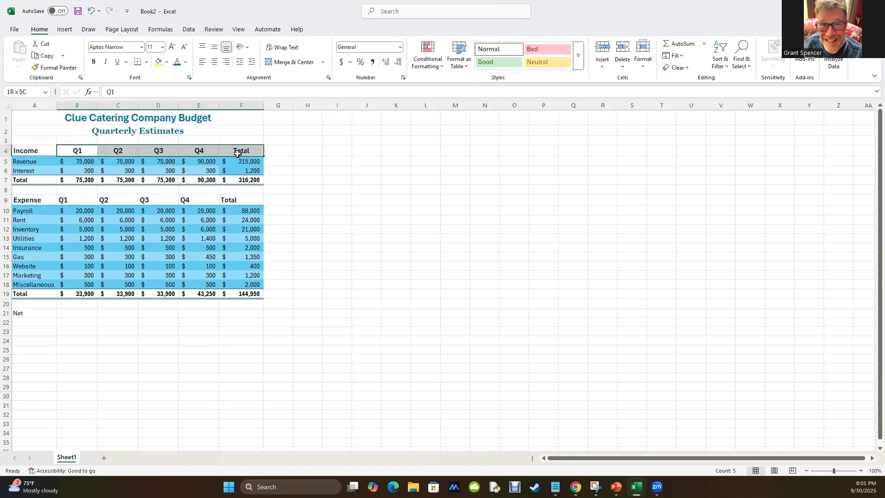
pyautogui.click(227, 61)
pyautogui.moveTo(73, 200); pyautogui.dragTo(249, 200)
pyautogui.click(226, 62)
pyautogui.click(232, 368)
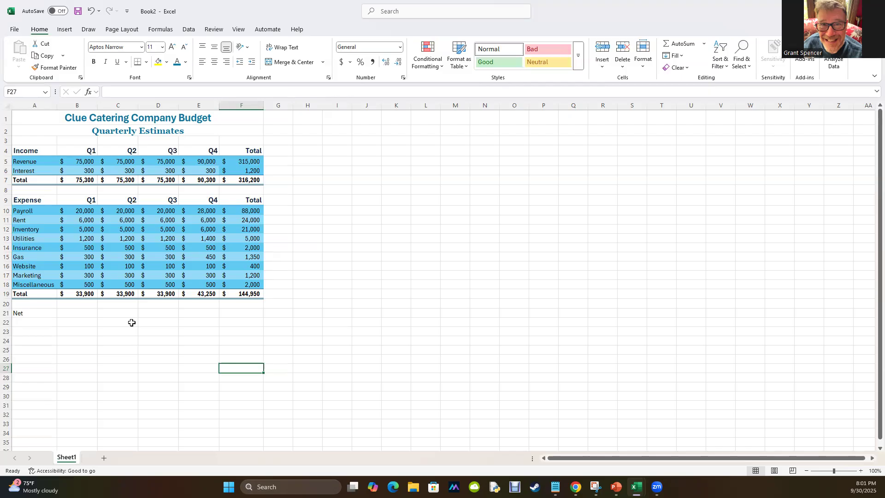
# Try the sample formula =1+2 in the Net row's Q1 cell, B21, and compare it with the SUM formula in B19.
pyautogui.click(78, 181)
pyautogui.click(77, 295)
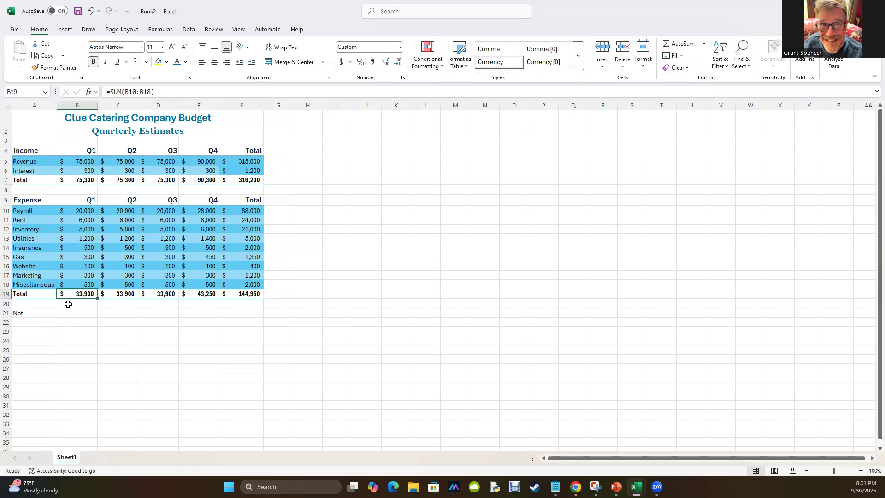
pyautogui.click(67, 313)
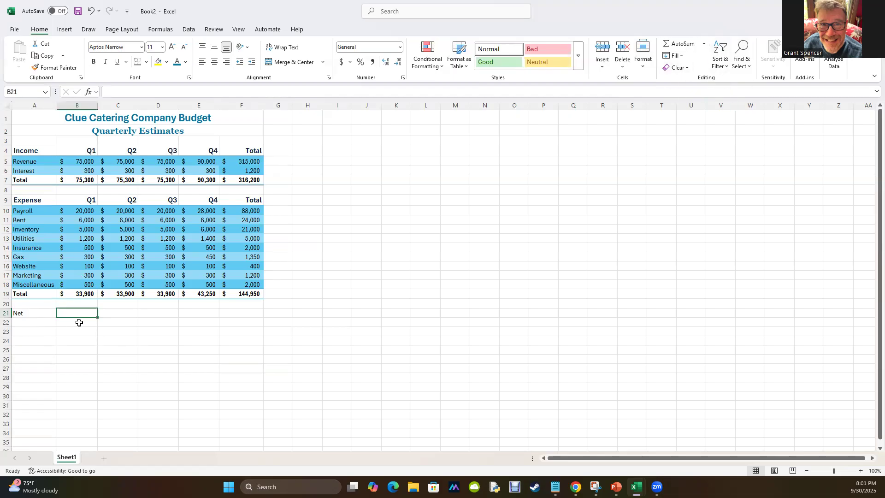
pyautogui.click(81, 293)
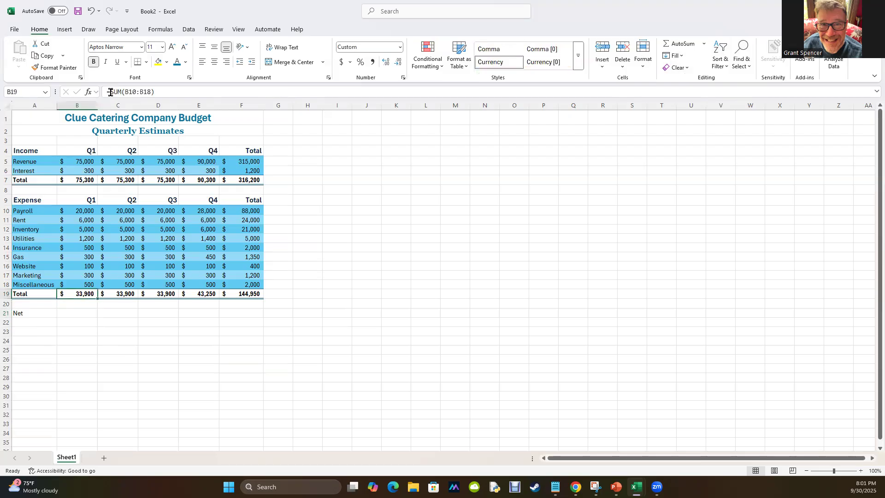
pyautogui.click(68, 313)
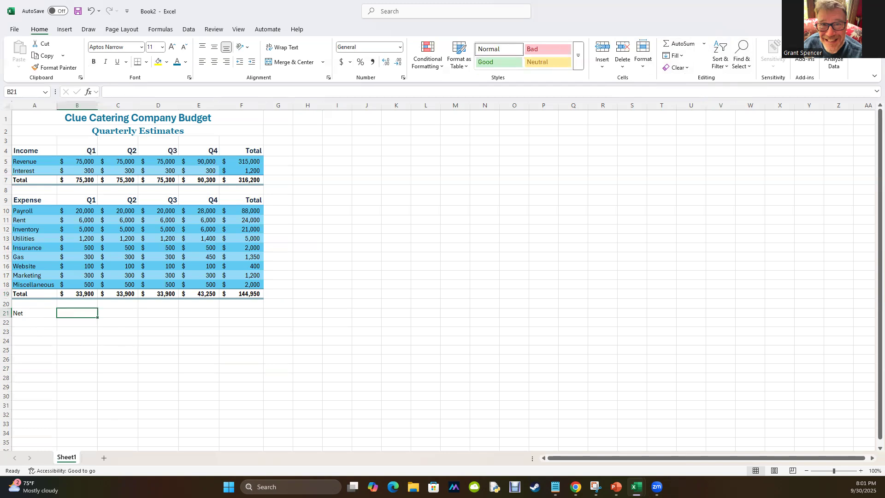
pyautogui.write('=1+2')
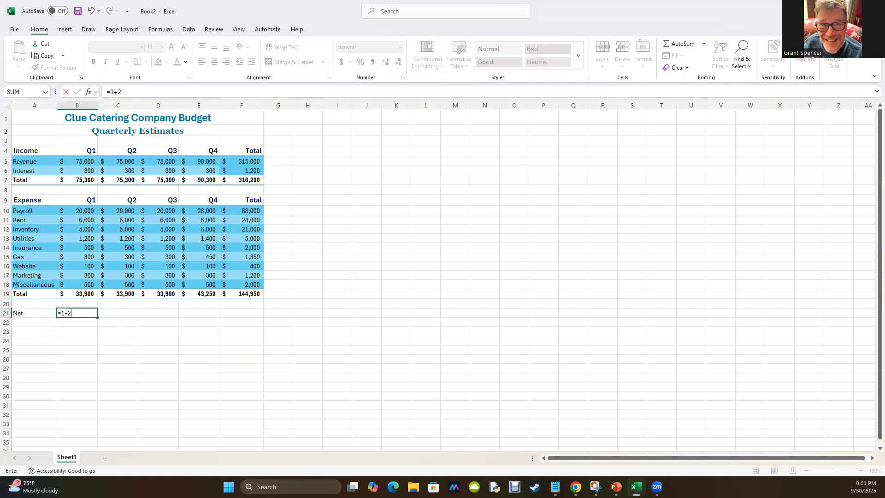
pyautogui.press('Return')
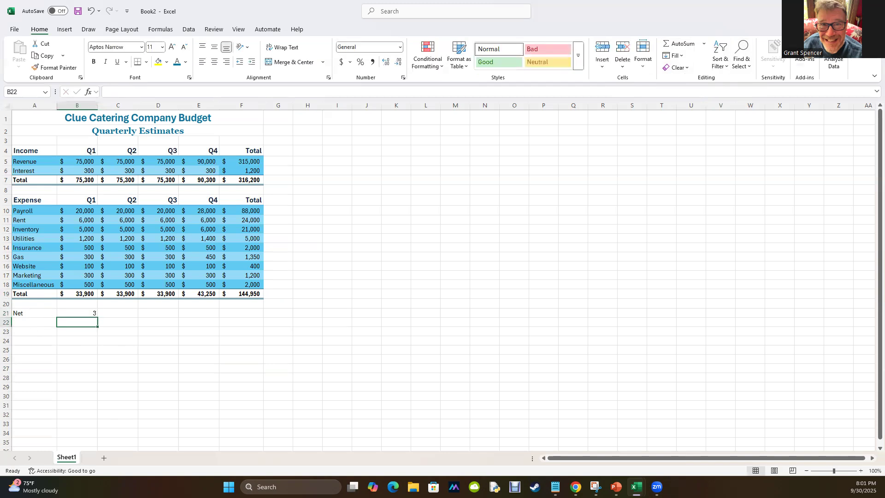
pyautogui.click(71, 314)
pyautogui.click(73, 293)
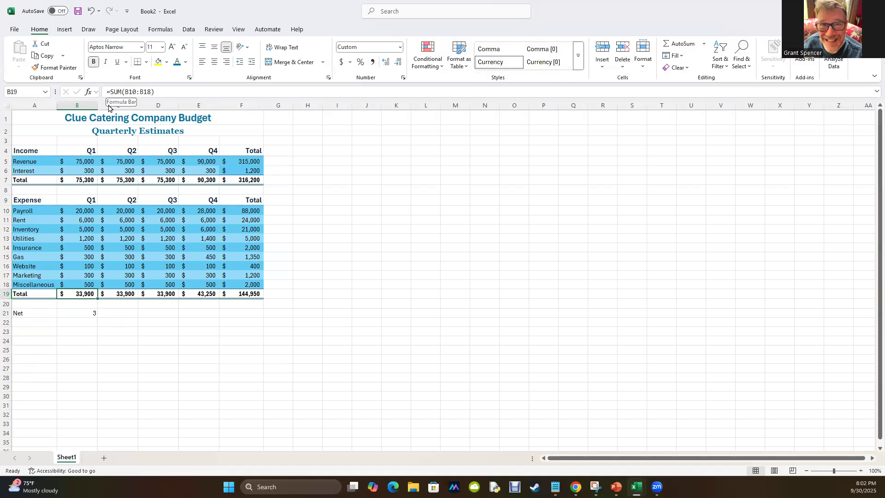
# Calculate the Q1 net in B21 as total income minus total expenses with the formula =B7-B19.
pyautogui.click(86, 315)
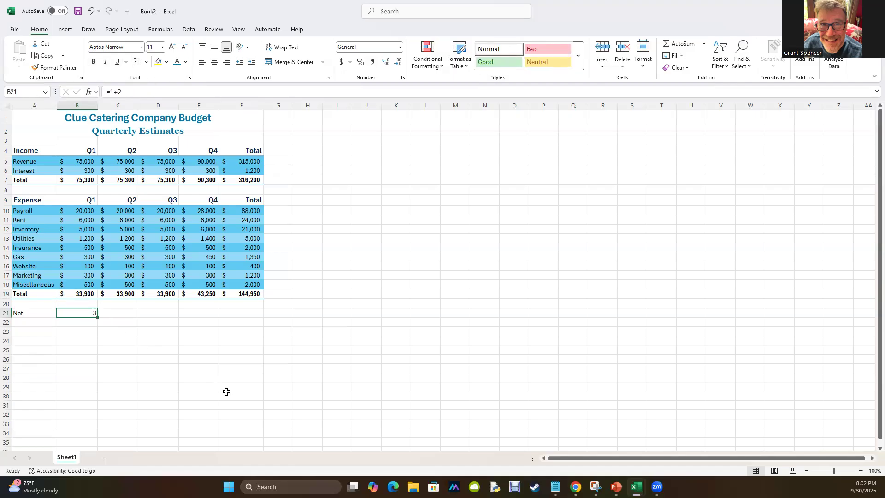
pyautogui.write('=')
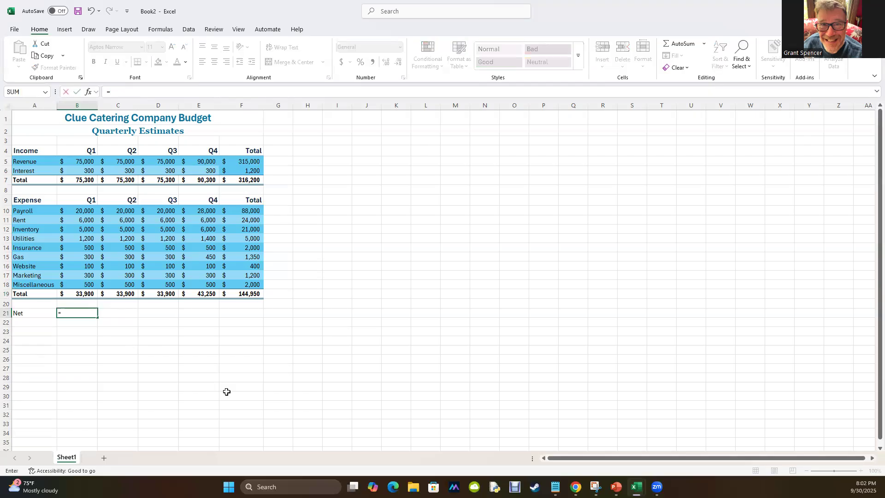
pyautogui.click(82, 179)
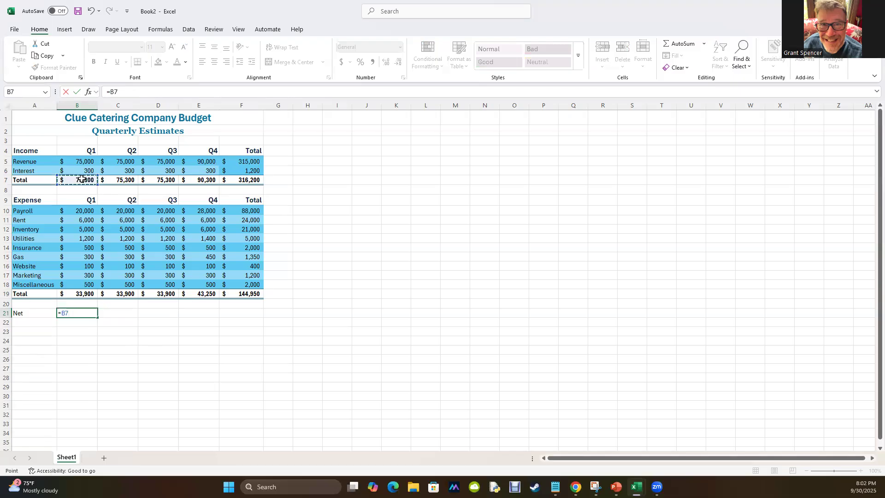
pyautogui.write('-')
pyautogui.click(86, 291)
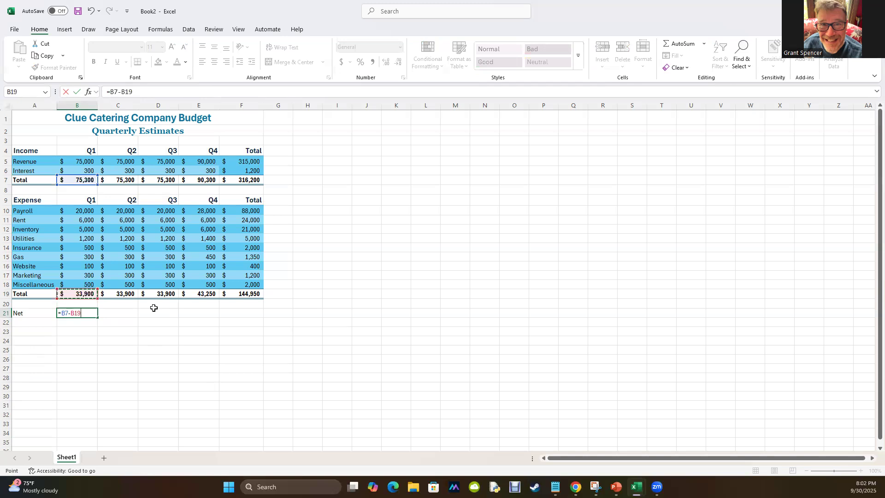
pyautogui.press('Return')
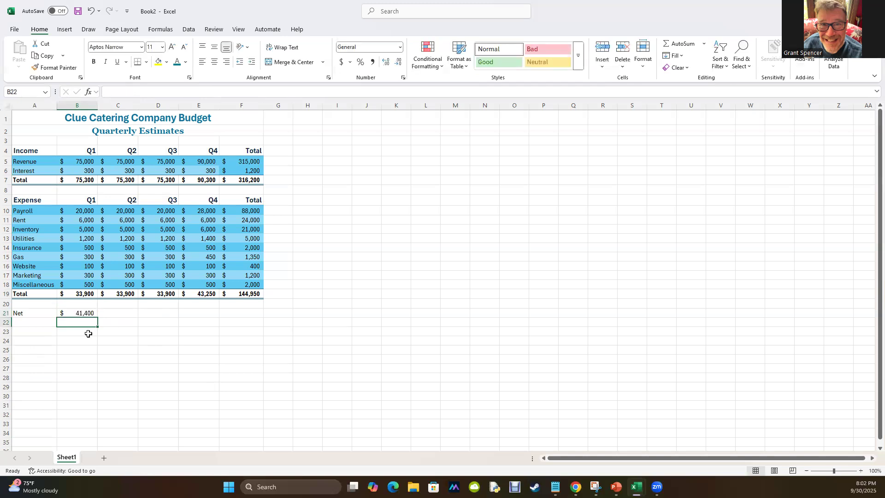
# Copy the Q1 net formula from B21 across the rest of the Net row, C21:F21.
pyautogui.click(83, 311)
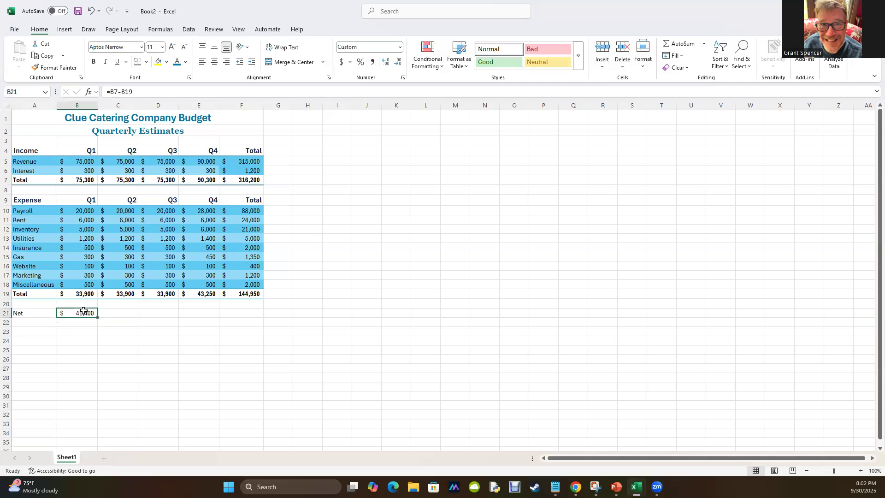
pyautogui.hotkey('ctrl', 'c')
pyautogui.moveTo(111, 313); pyautogui.dragTo(240, 314)
pyautogui.hotkey('ctrl', 'v')
pyautogui.click(193, 359)
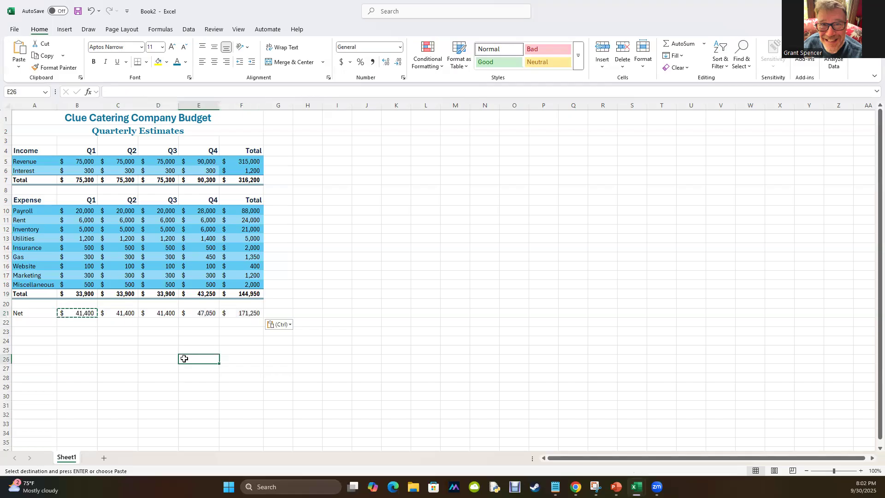
pyautogui.click(87, 340)
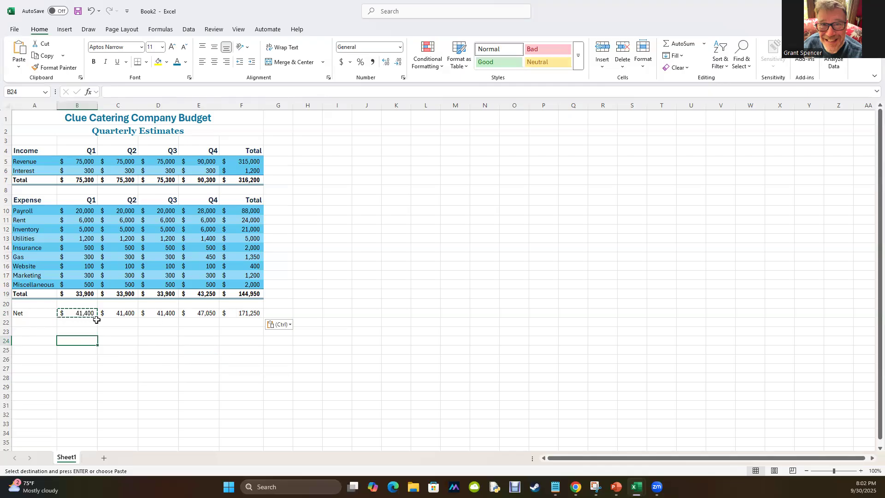
# Apply the expense Total row's formatting from A19:F19 to the Net row, A21:F21, with Format Painter.
pyautogui.moveTo(19, 290); pyautogui.dragTo(242, 295)
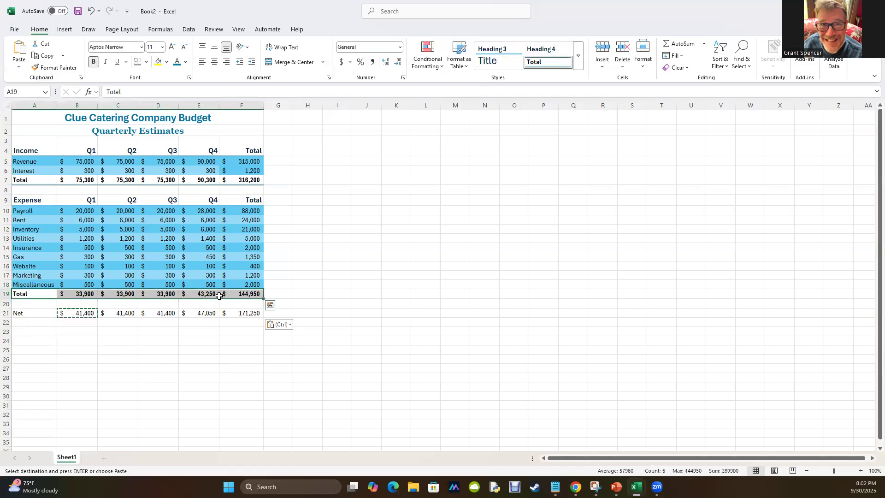
pyautogui.click(50, 67)
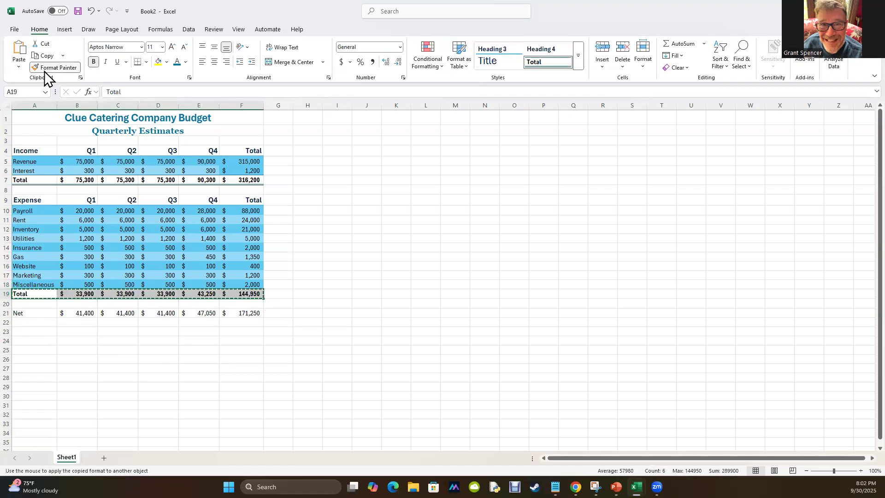
pyautogui.moveTo(27, 312); pyautogui.dragTo(255, 313)
pyautogui.click(240, 360)
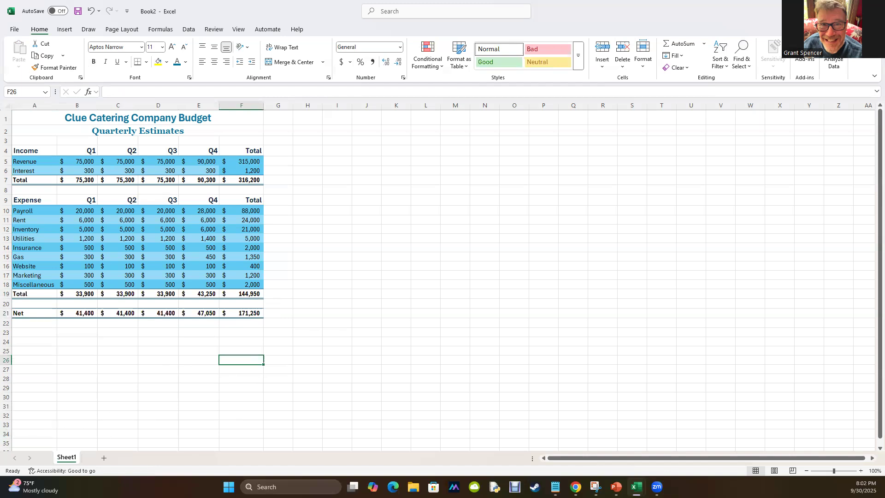
# Rename the worksheet Sheet1 as Quarterly Finances.
pyautogui.doubleClick(69, 458)
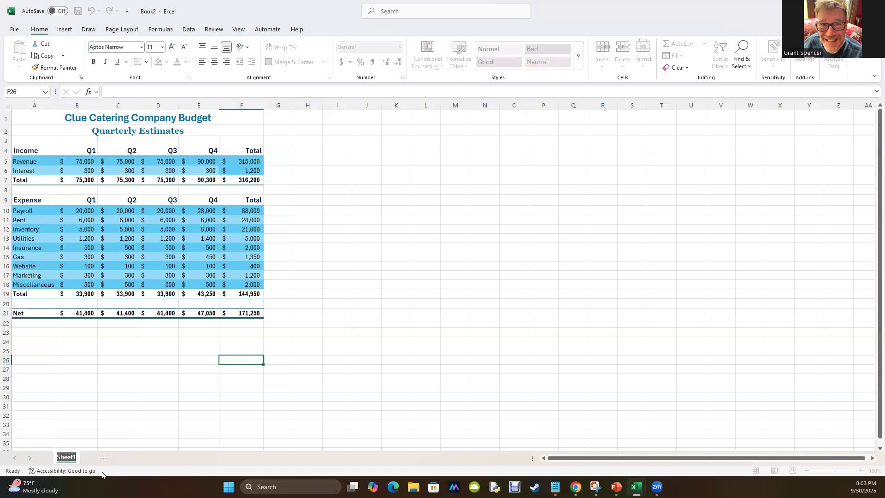
pyautogui.write('Quartelr')
pyautogui.press('BackSpace')
pyautogui.press('BackSpace')
pyautogui.write('rly Finances')
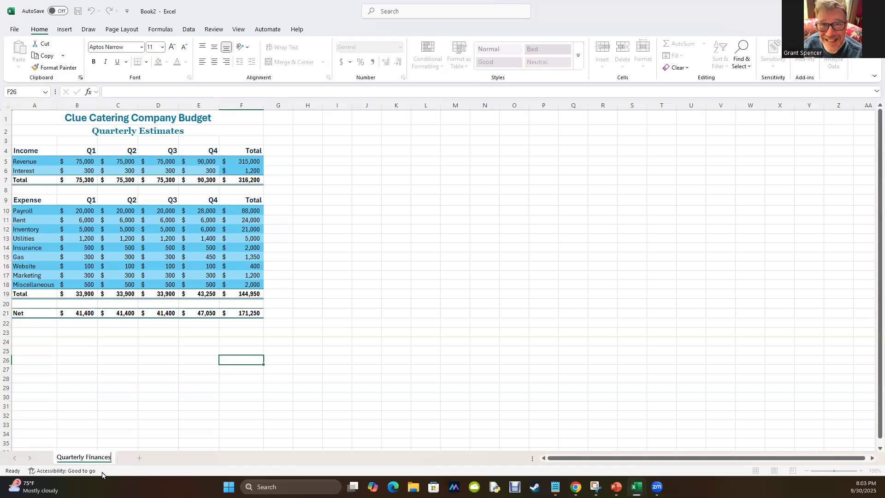
pyautogui.press('Return')
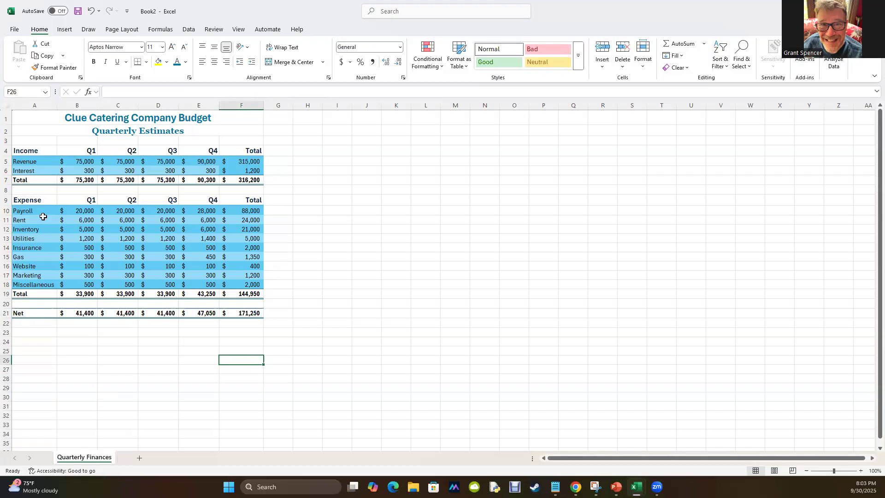
# Save the workbook in the Downloads folder under the file name Excel 1 Demo.
pyautogui.click(78, 11)
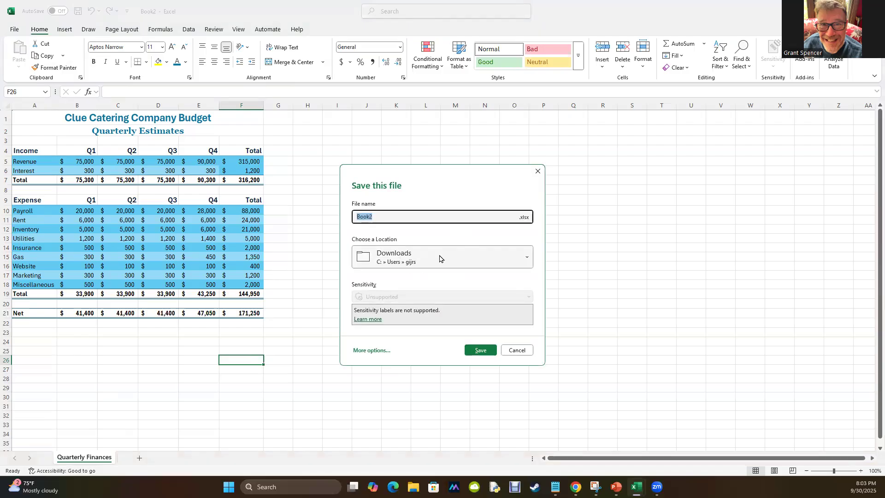
pyautogui.write('Excel 1 Demo')
pyautogui.press('Return')
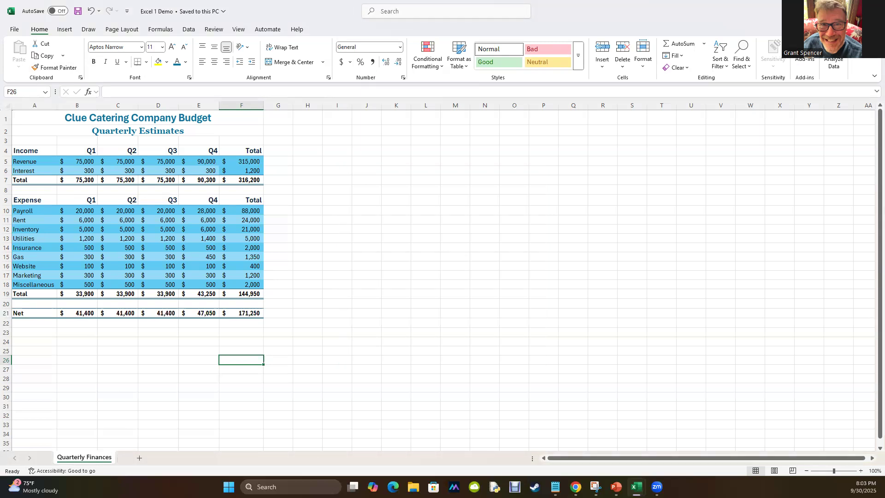